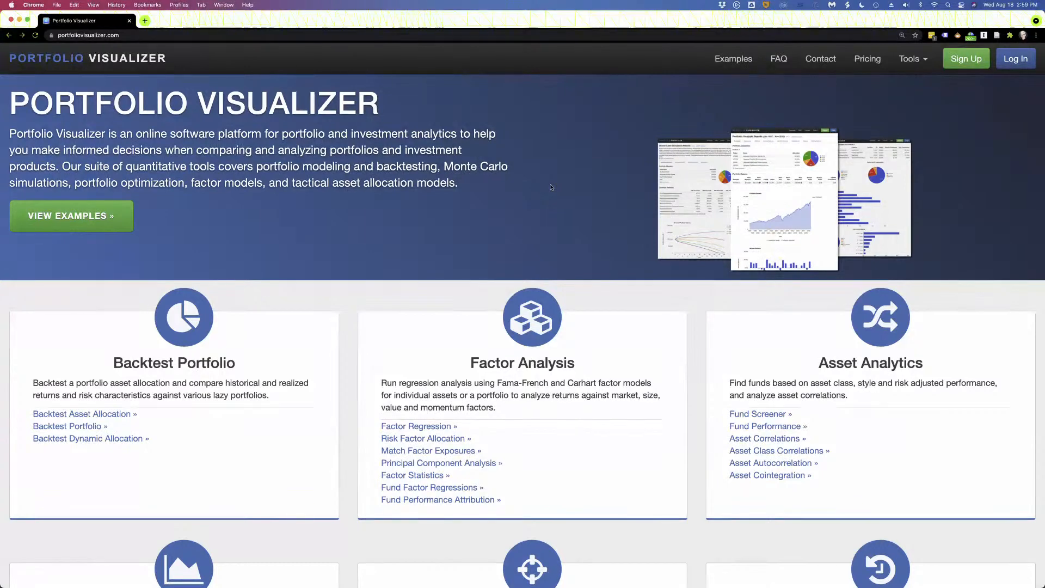
Look over the tool categories on the home page and open the Backtest Asset Allocation tool.
scroll(555, 198, "down", 5)
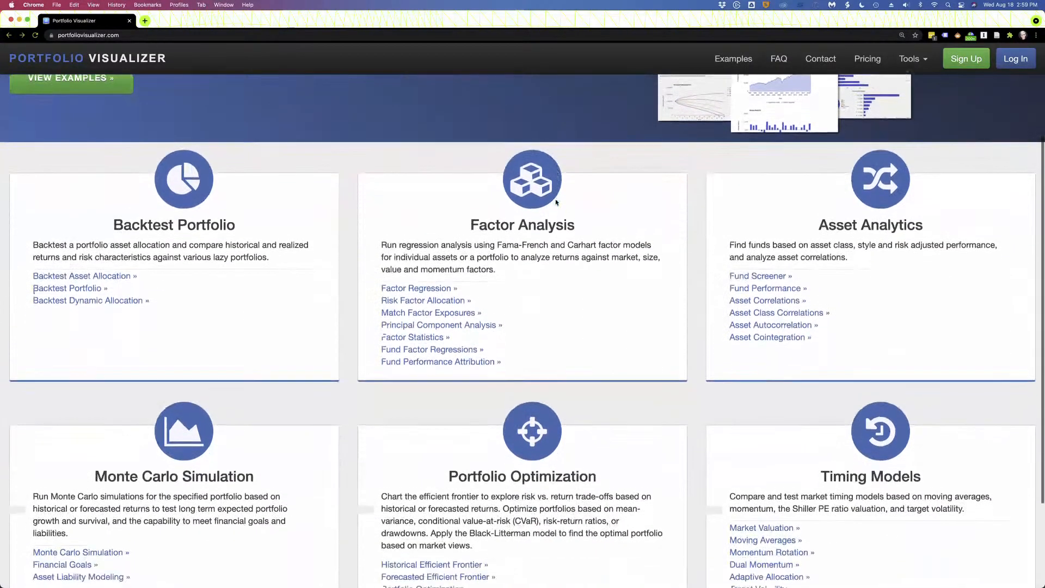
scroll(555, 202, "down", 2)
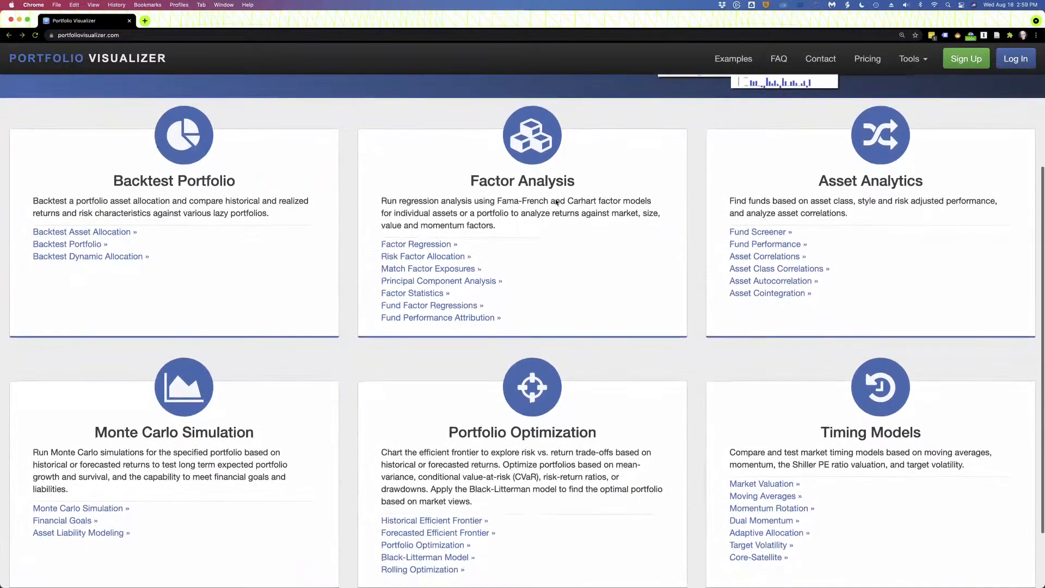
scroll(555, 200, "down", 1)
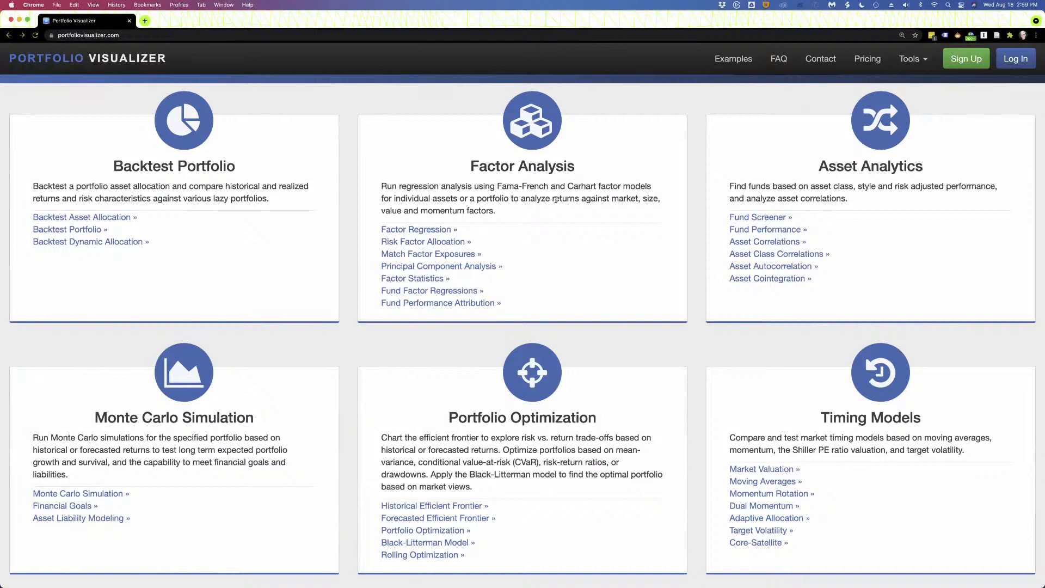
scroll(555, 200, "up", 5)
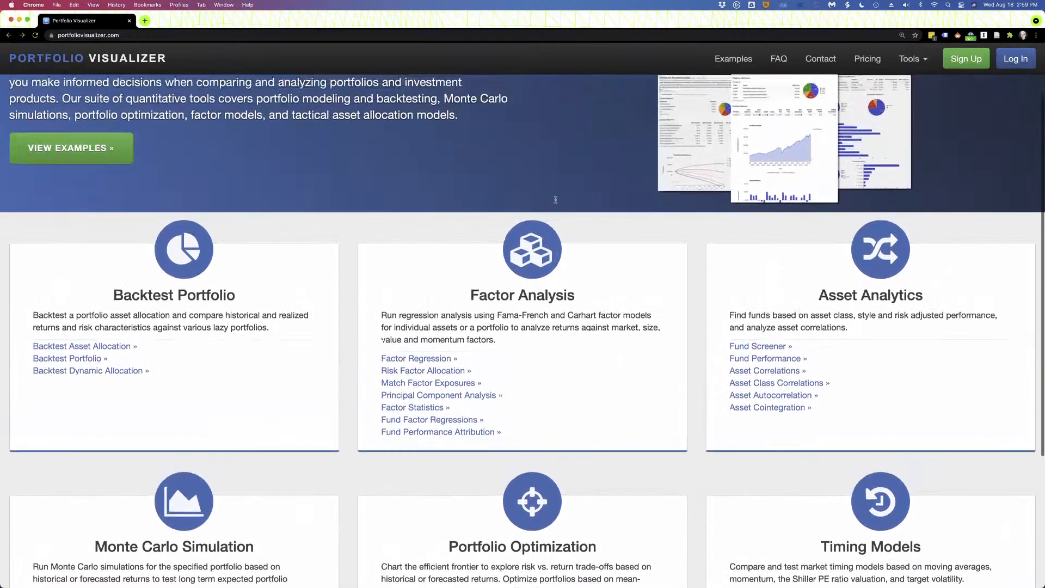
scroll(556, 201, "down", 1)
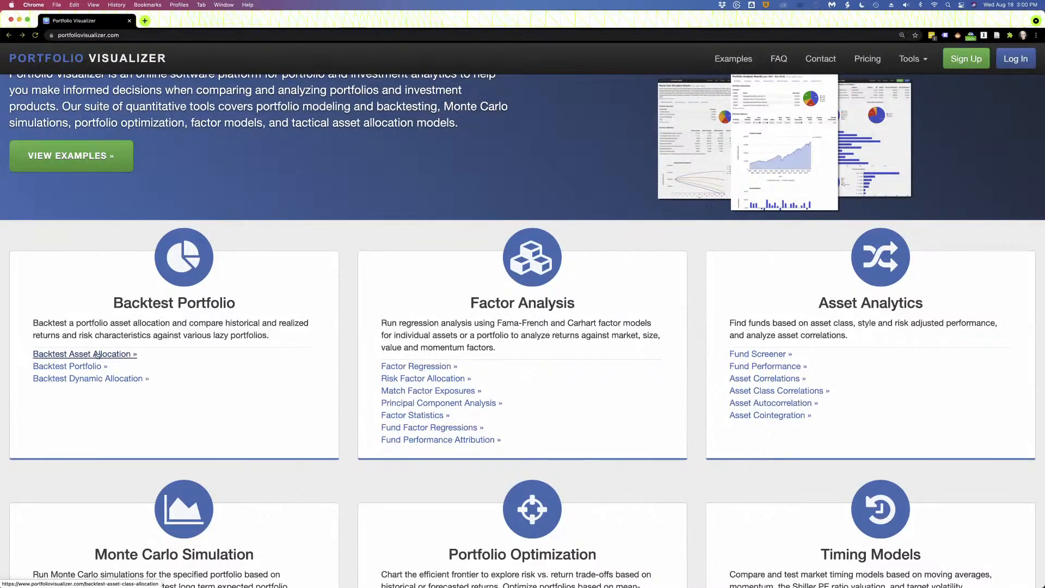
left_click(97, 354)
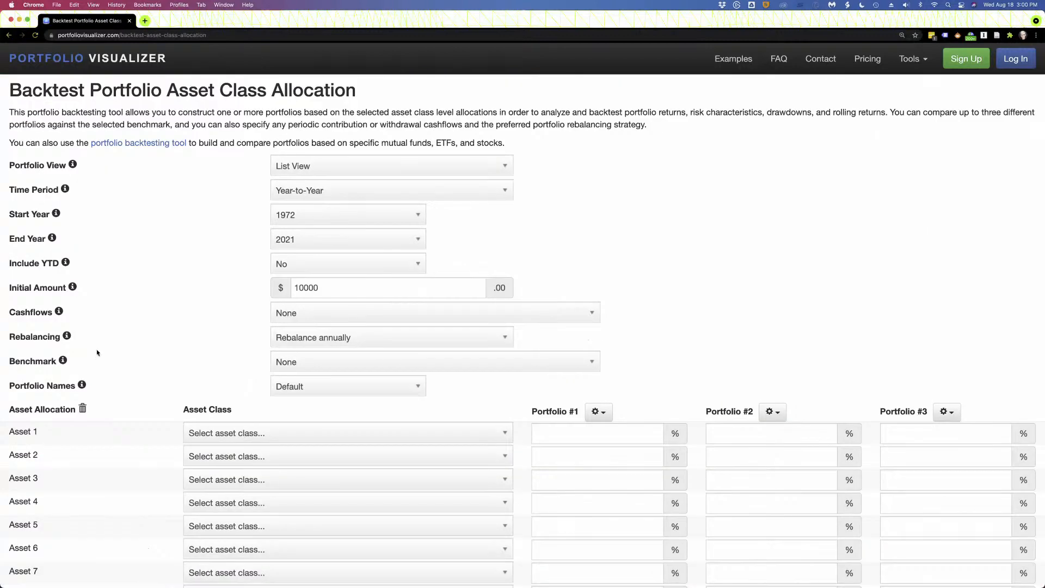
Look through the selectable start years and check the end year choices for the backtest period.
left_click(302, 218)
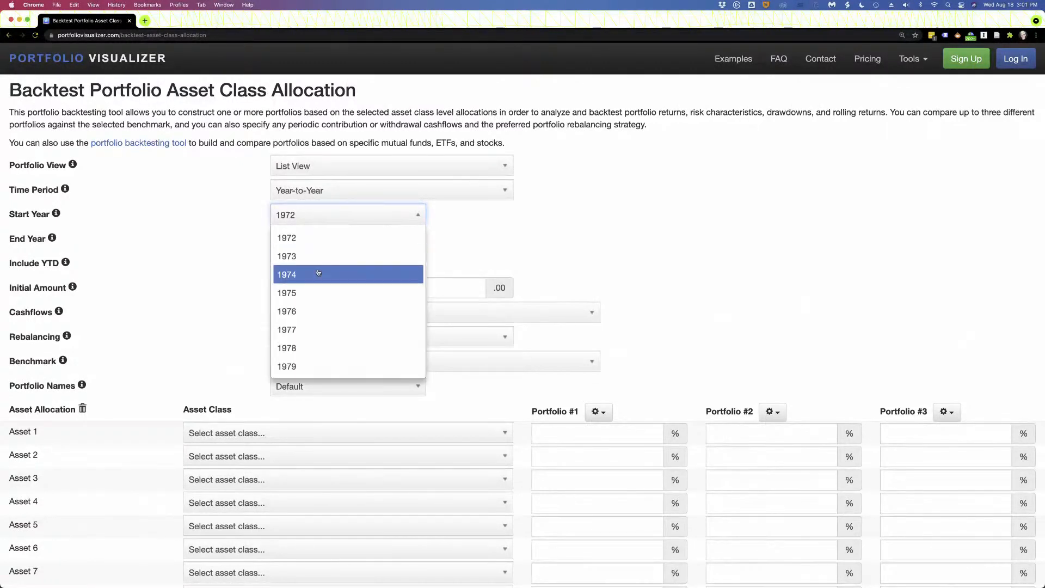
scroll(319, 273, "down", 7)
scroll(319, 274, "down", 5)
scroll(320, 274, "up", 12)
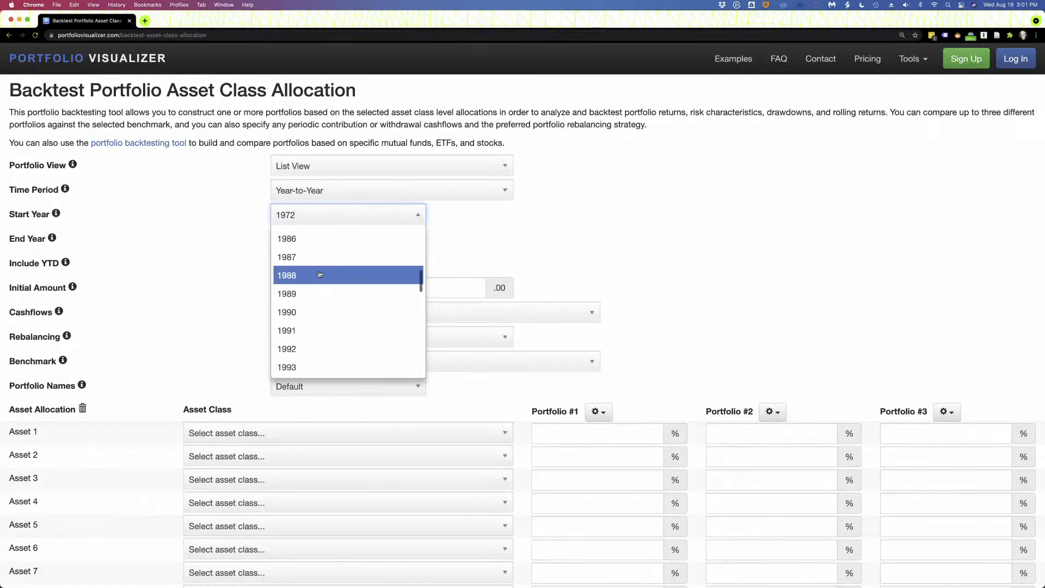
left_click(478, 219)
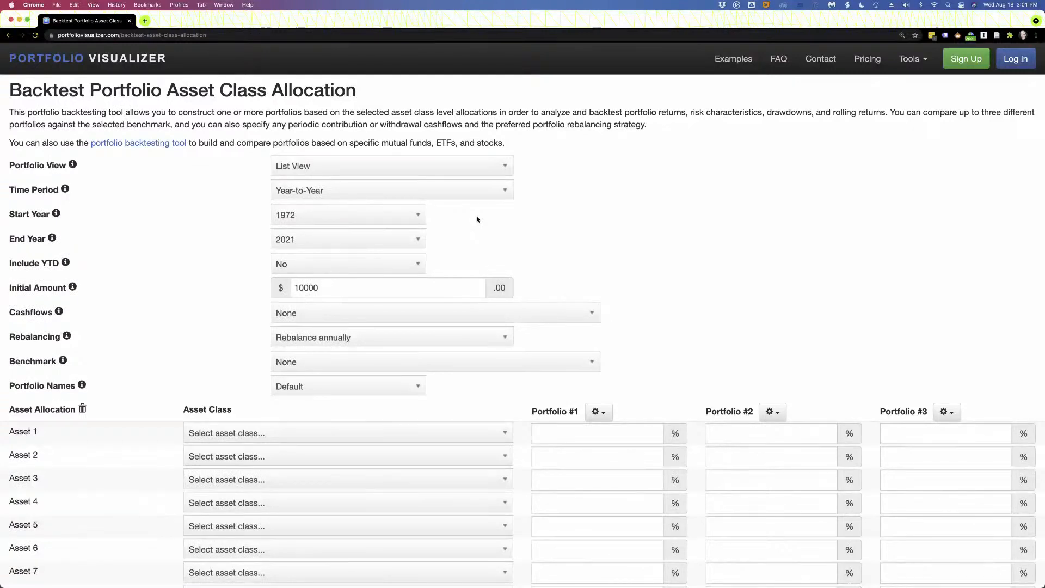
left_click(355, 215)
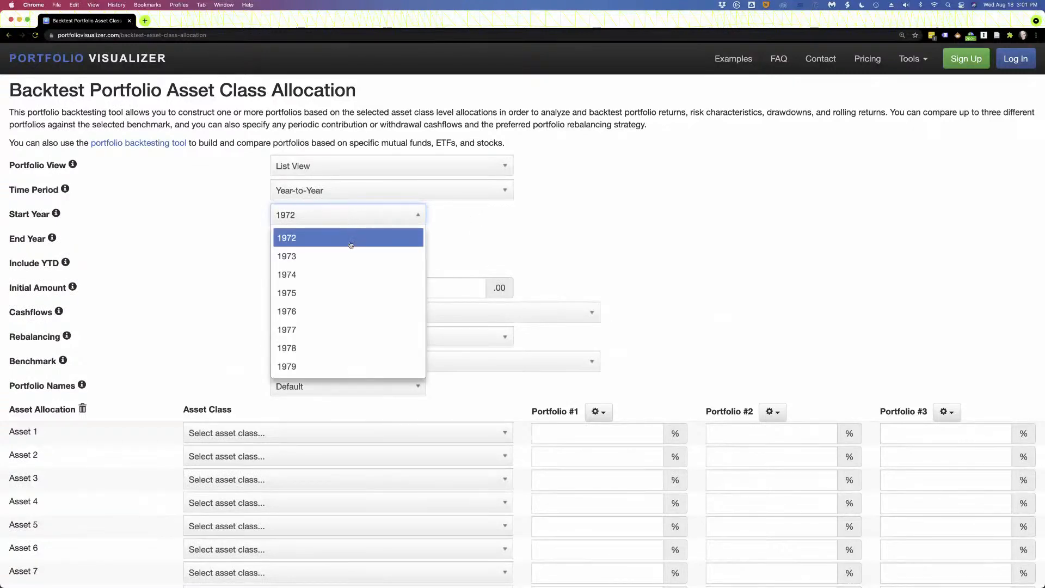
scroll(348, 325, "down", 4)
scroll(349, 326, "down", 2)
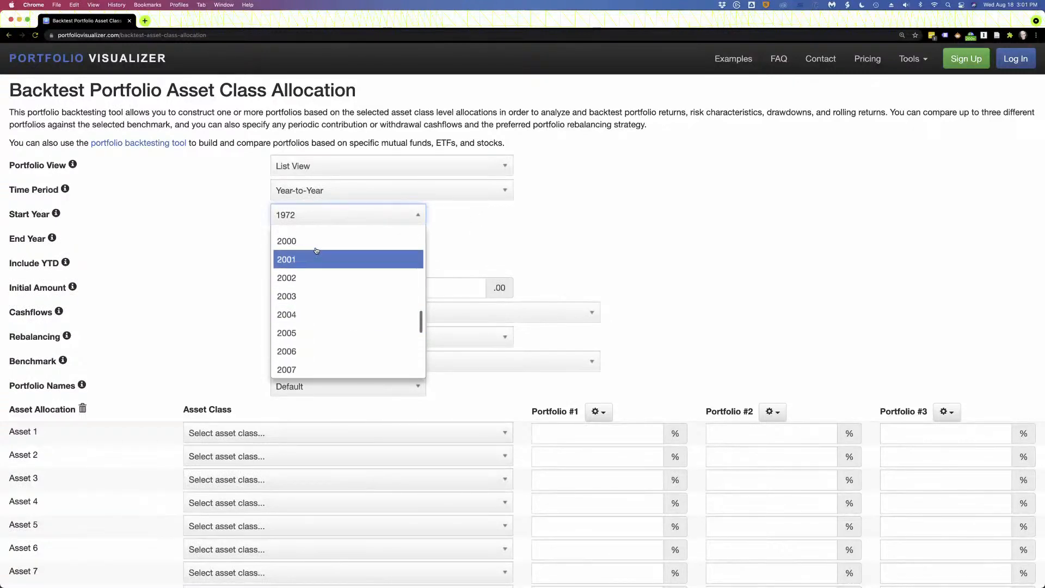
scroll(313, 243, "up", 1)
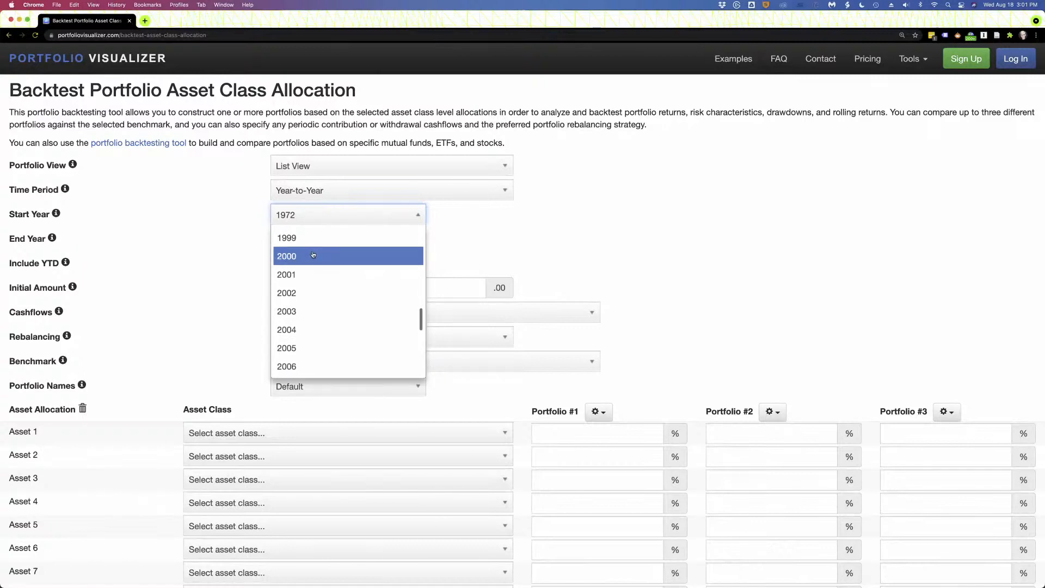
scroll(326, 283, "up", 3)
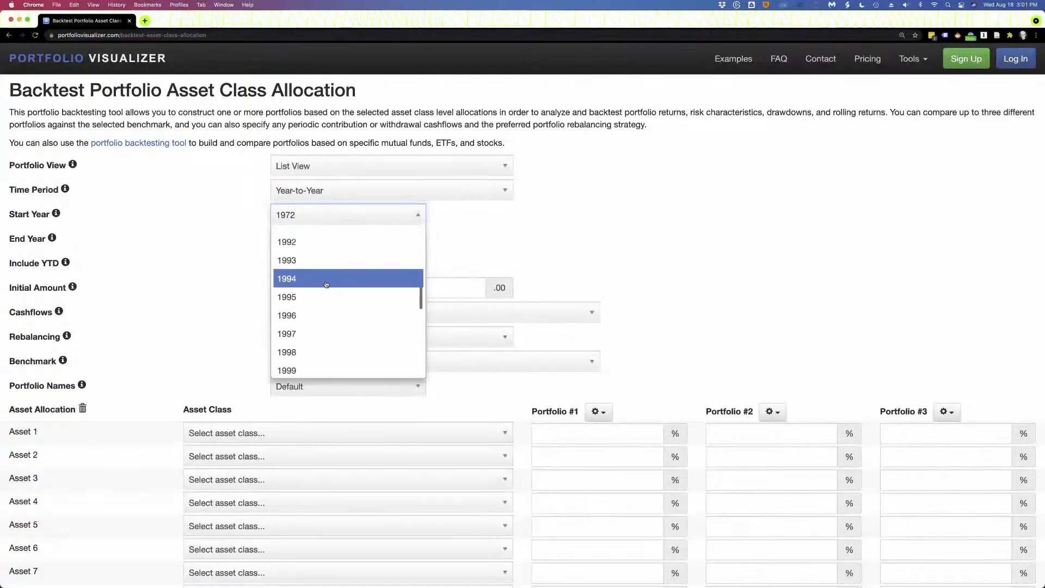
scroll(326, 284, "down", 3)
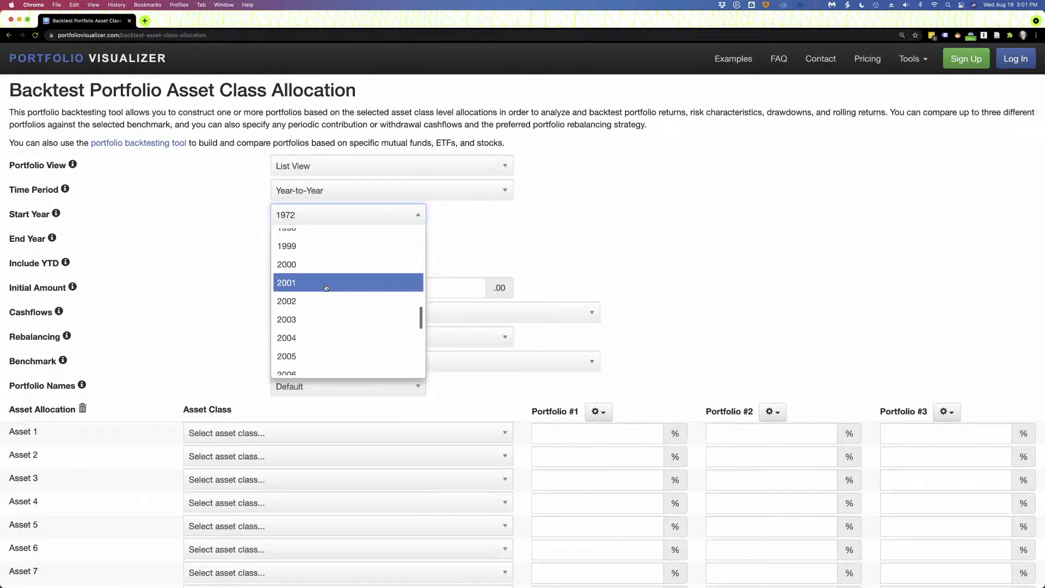
scroll(326, 287, "up", 5)
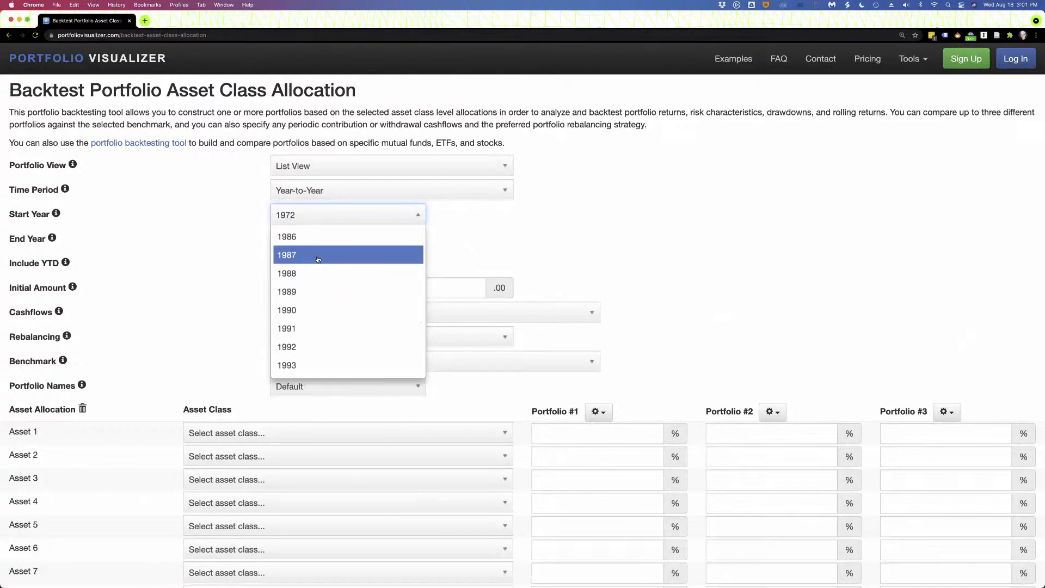
left_click(453, 224)
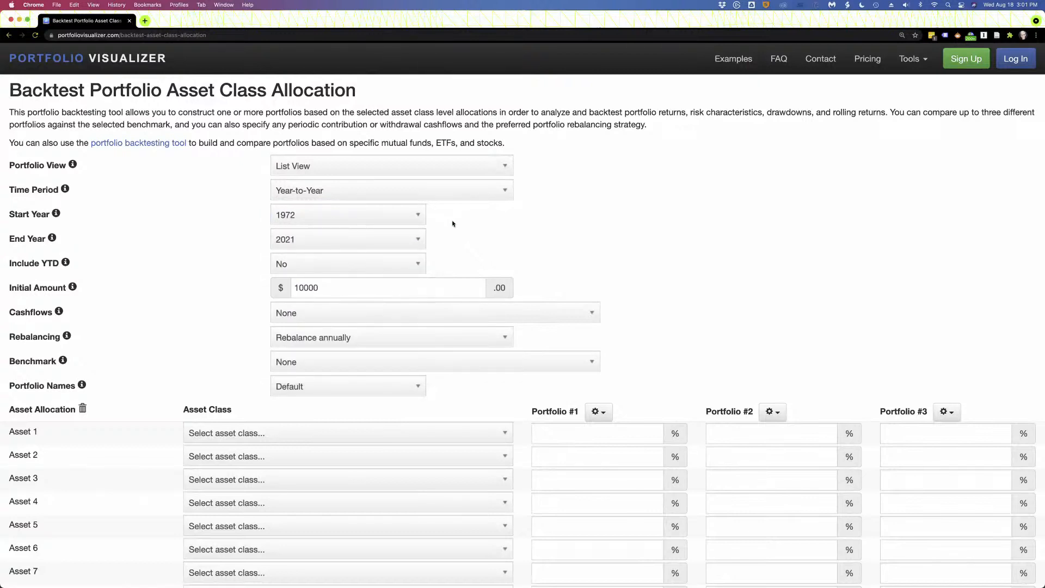
left_click(348, 240)
left_click(456, 231)
Set the cashflows to Contribute fixed amount with a contribution amount of $250.
scroll(456, 230, "down", 2)
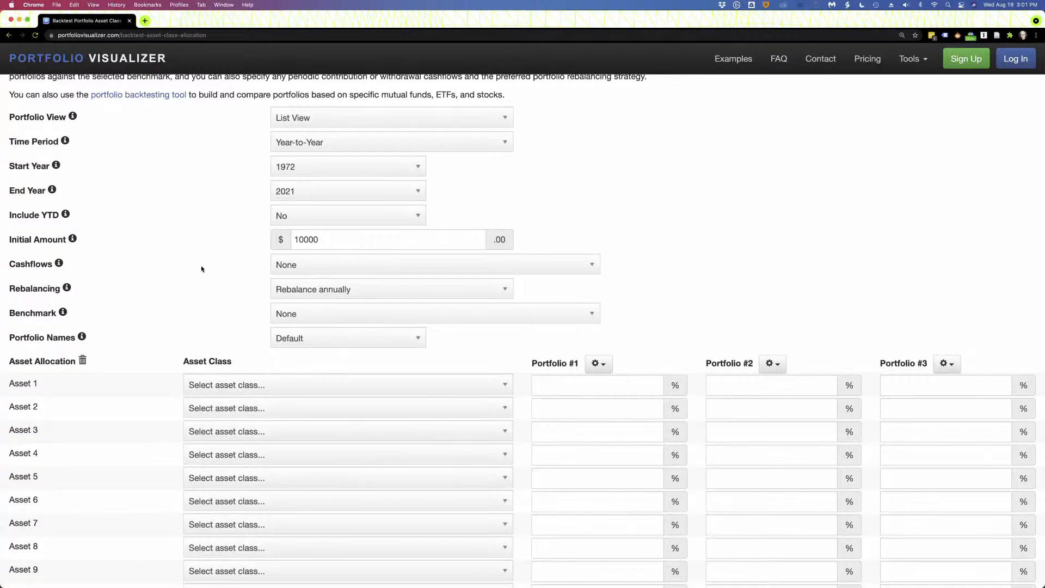
left_click(335, 243)
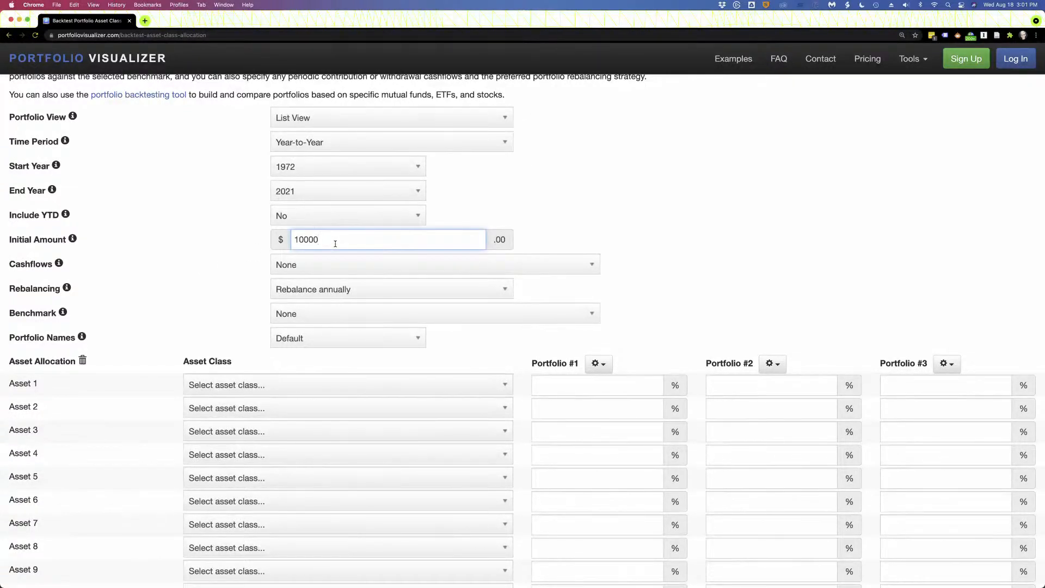
left_click(316, 265)
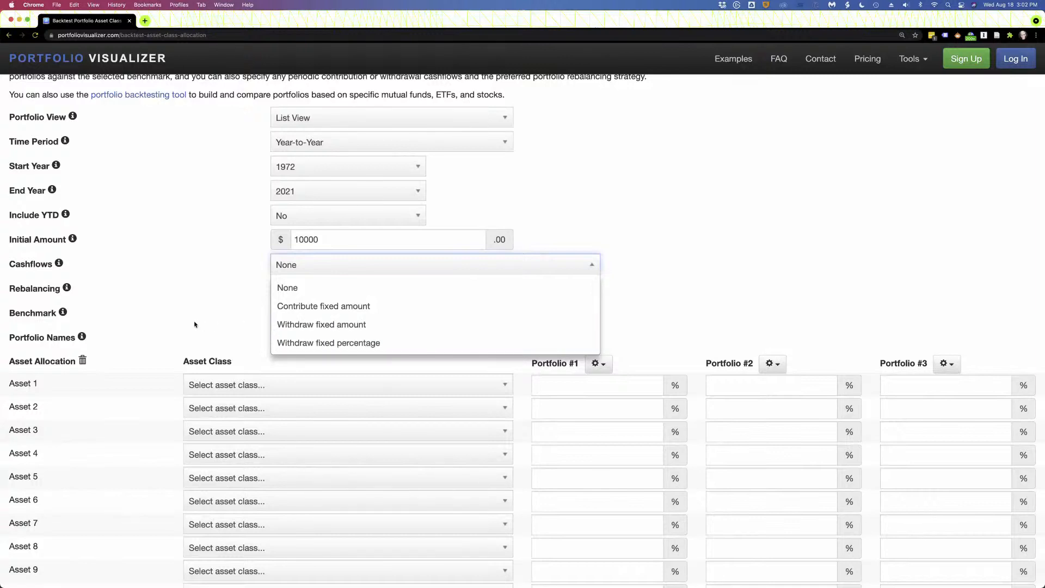
left_click(320, 307)
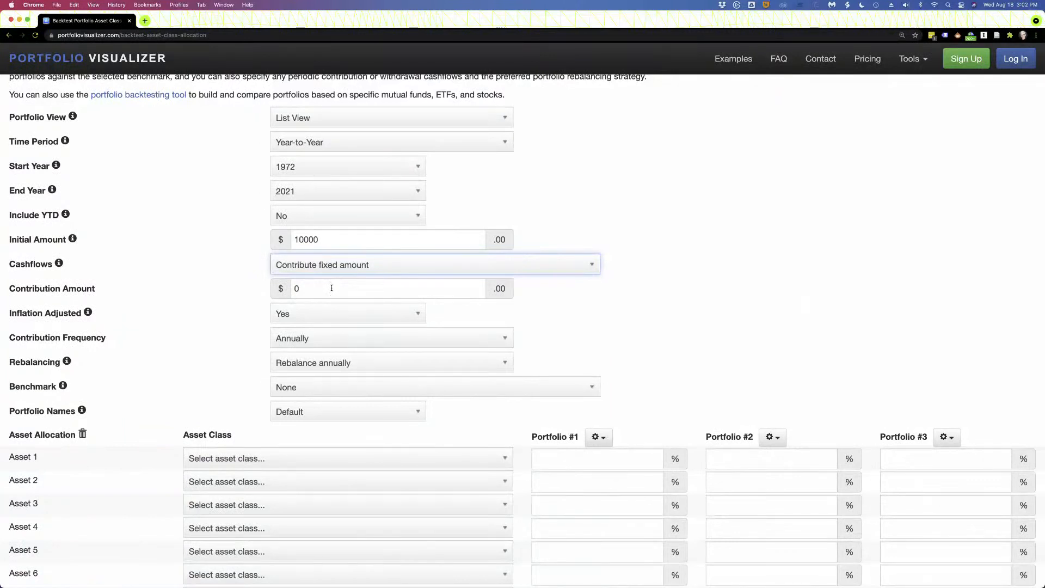
left_click(331, 289)
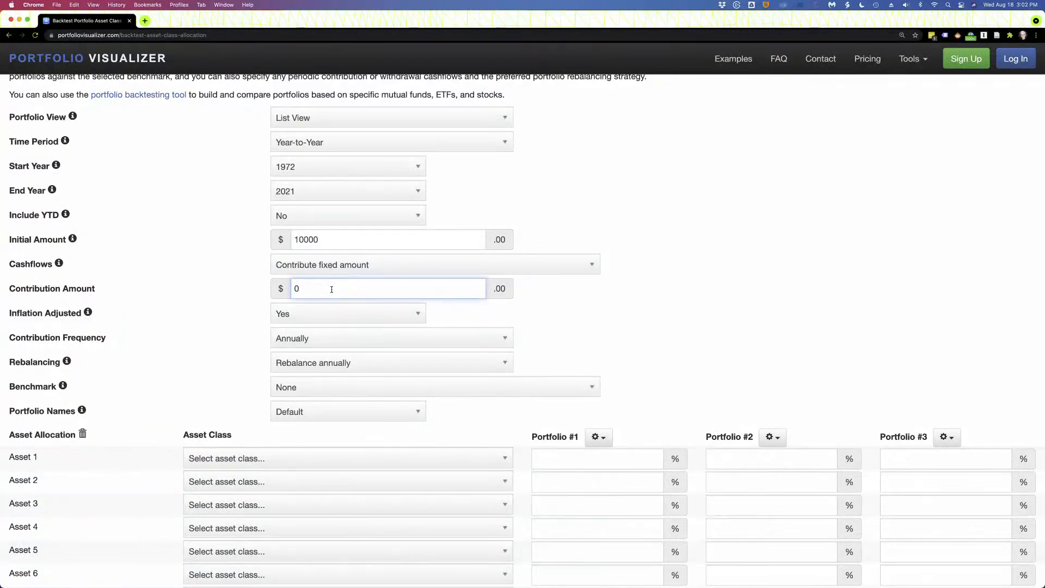
key("BackSpace")
type("250")
Keep Inflation Adjusted at Yes and set the contribution frequency to Monthly.
left_click(330, 314)
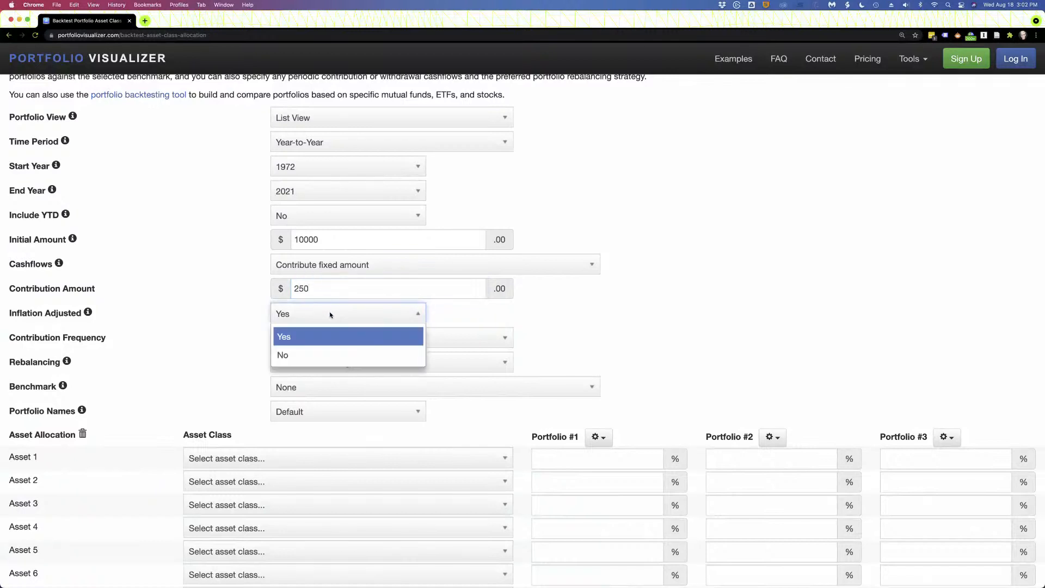
left_click(329, 314)
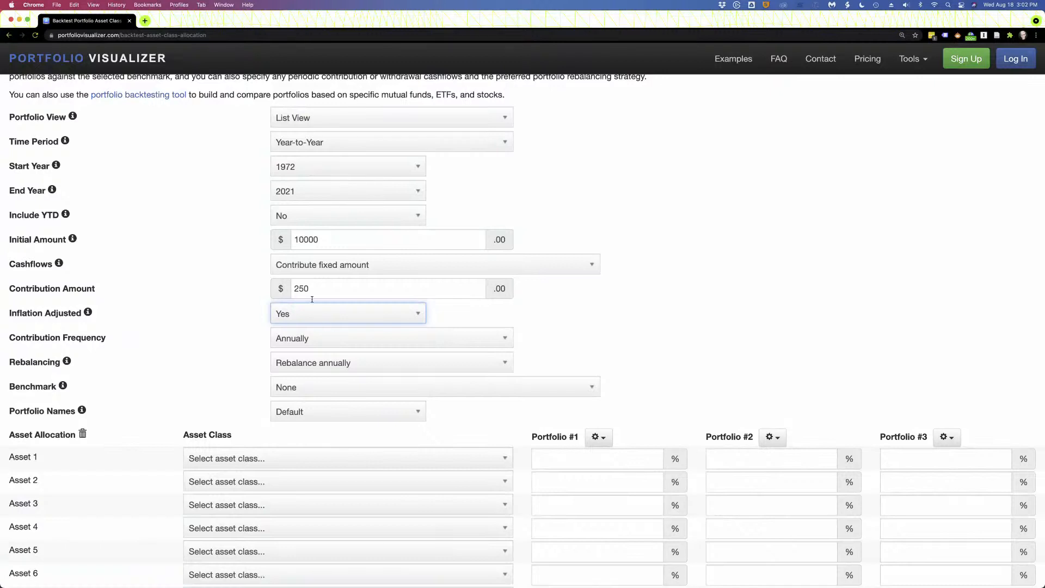
left_click(320, 338)
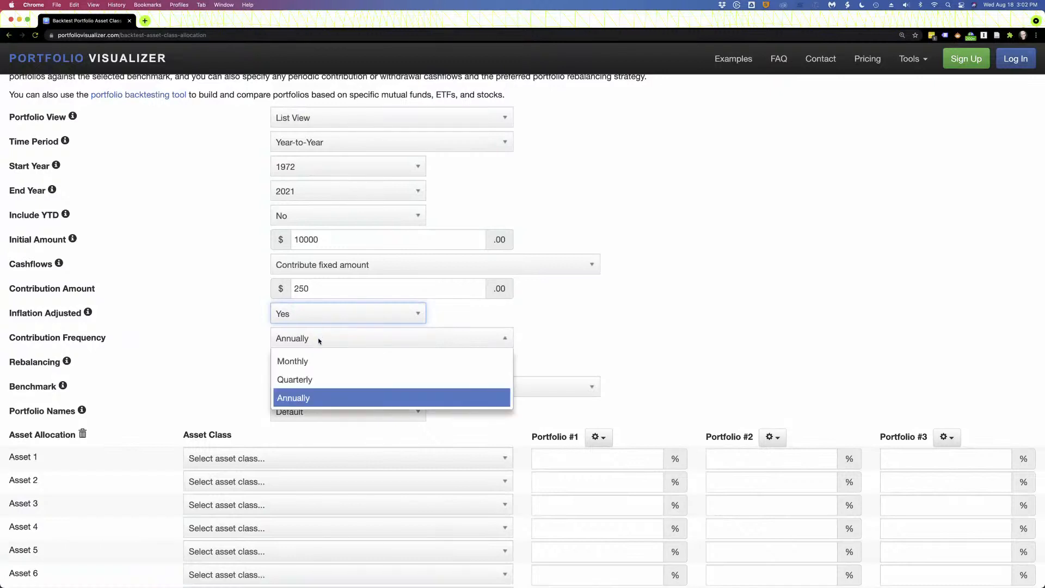
left_click(314, 367)
Try the Rebalance bands option for rebalancing, and set it back to Rebalance annually.
scroll(235, 328, "down", 2)
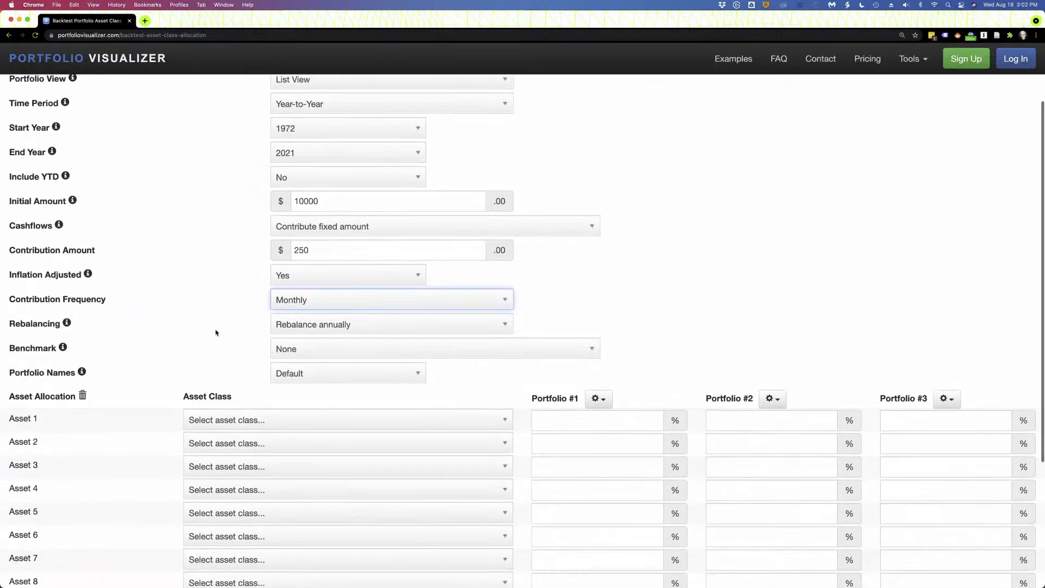
left_click(326, 332)
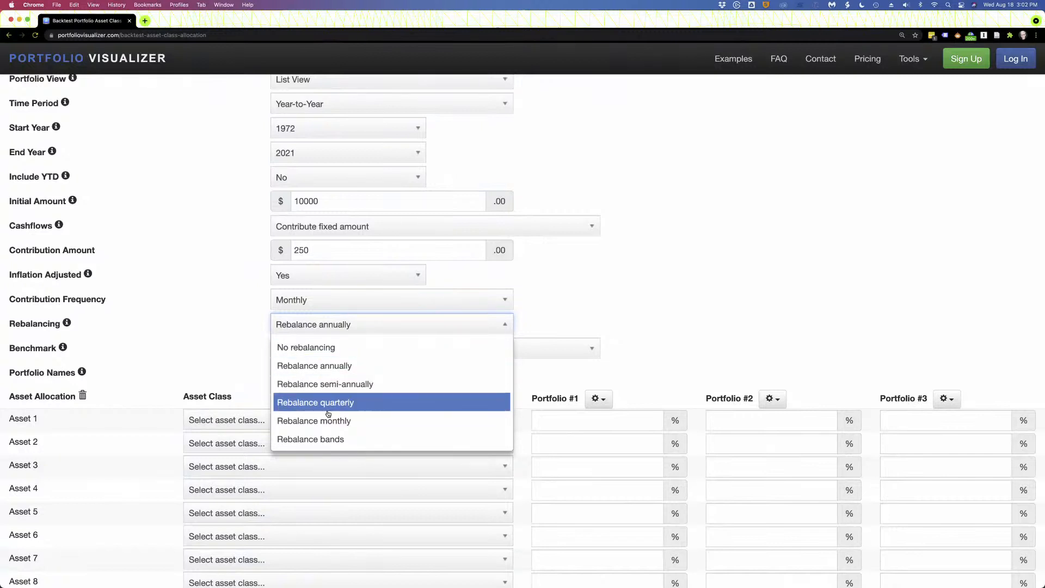
left_click(328, 439)
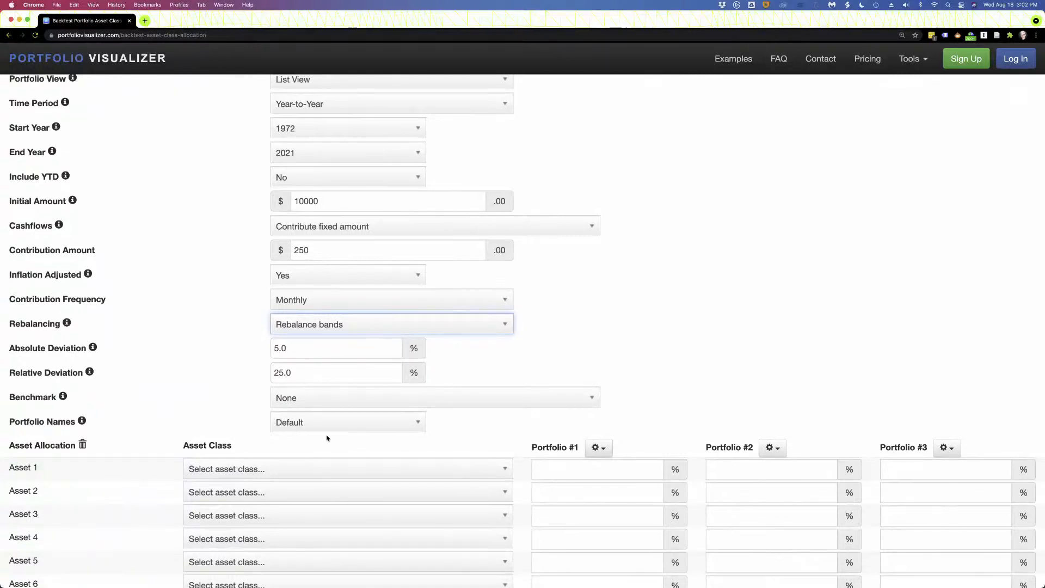
left_click(272, 325)
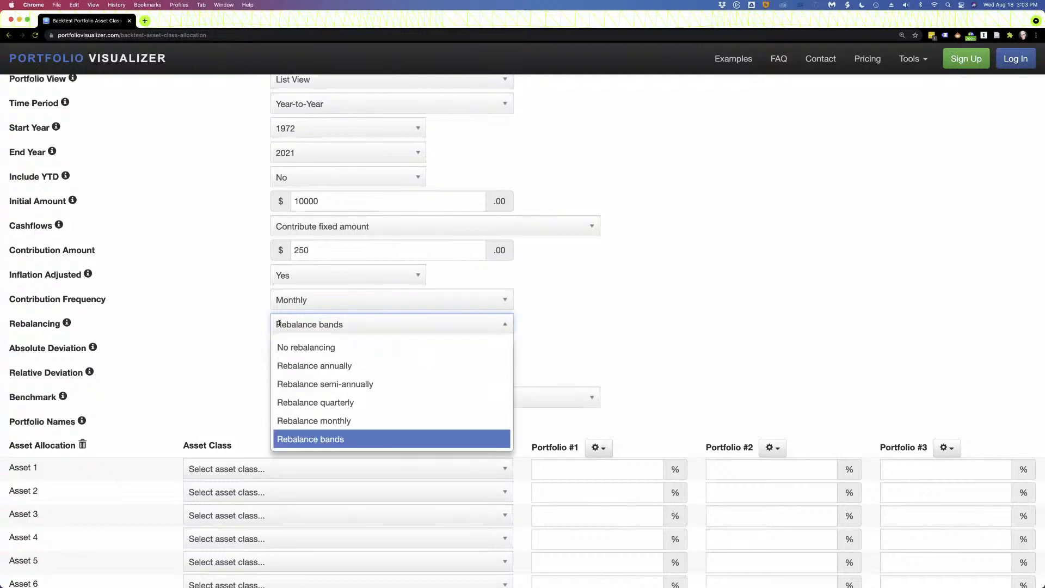
left_click(294, 365)
Check the available options for the benchmark and the portfolio names.
scroll(202, 312, "down", 1)
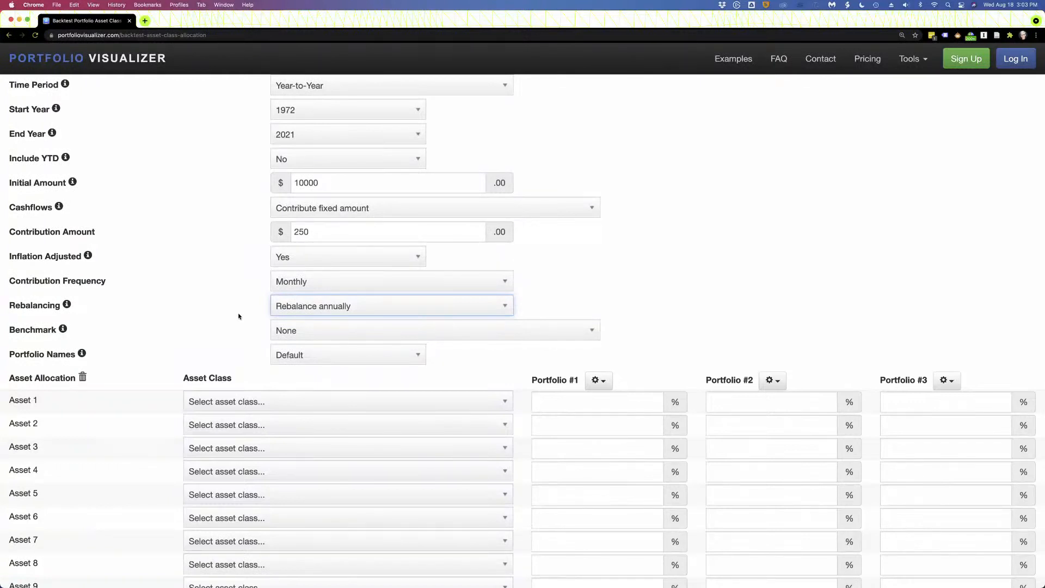
left_click(309, 330)
left_click(309, 332)
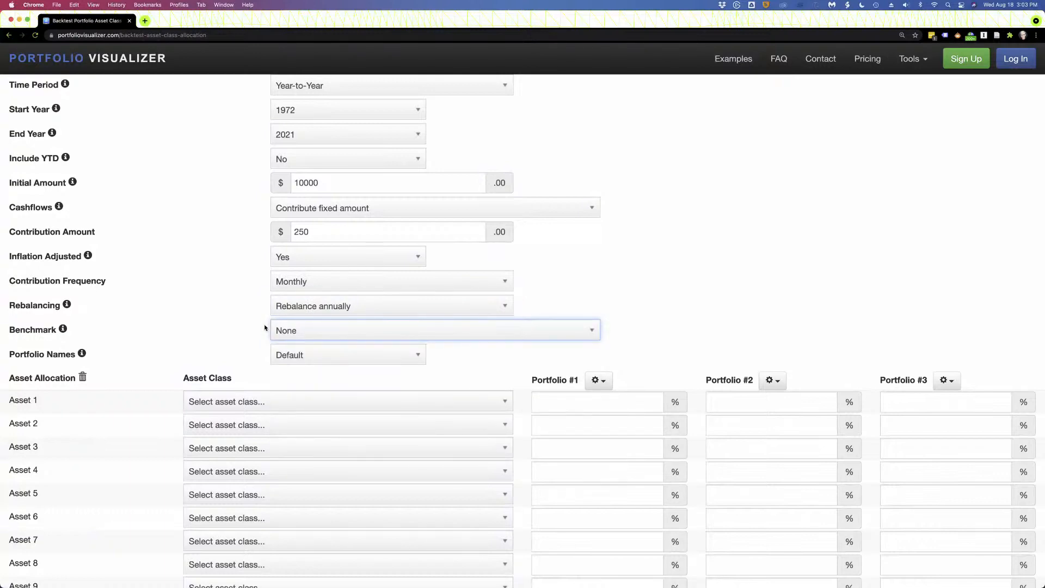
scroll(223, 333, "down", 1)
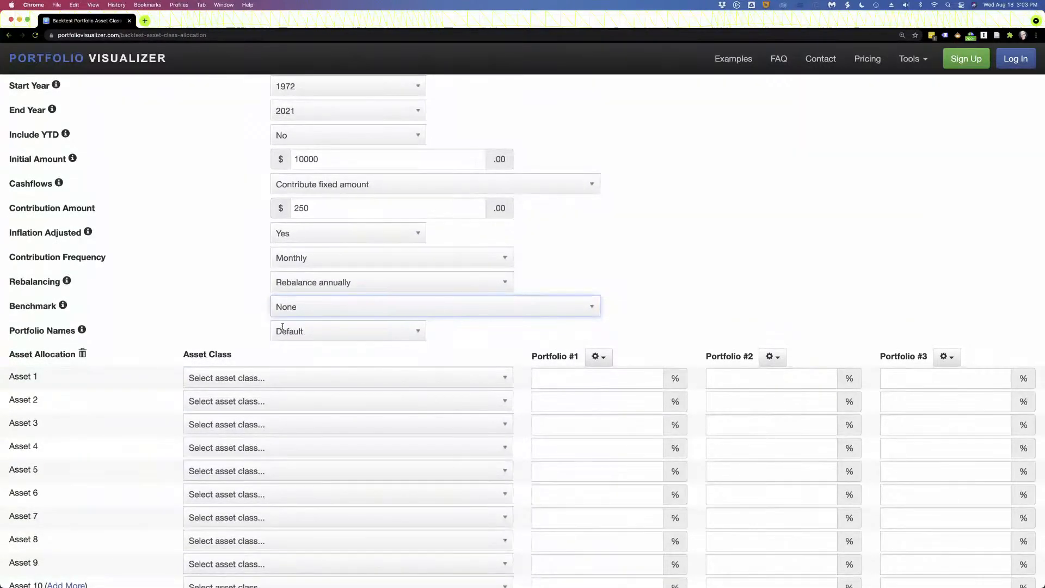
left_click(283, 327)
left_click(216, 319)
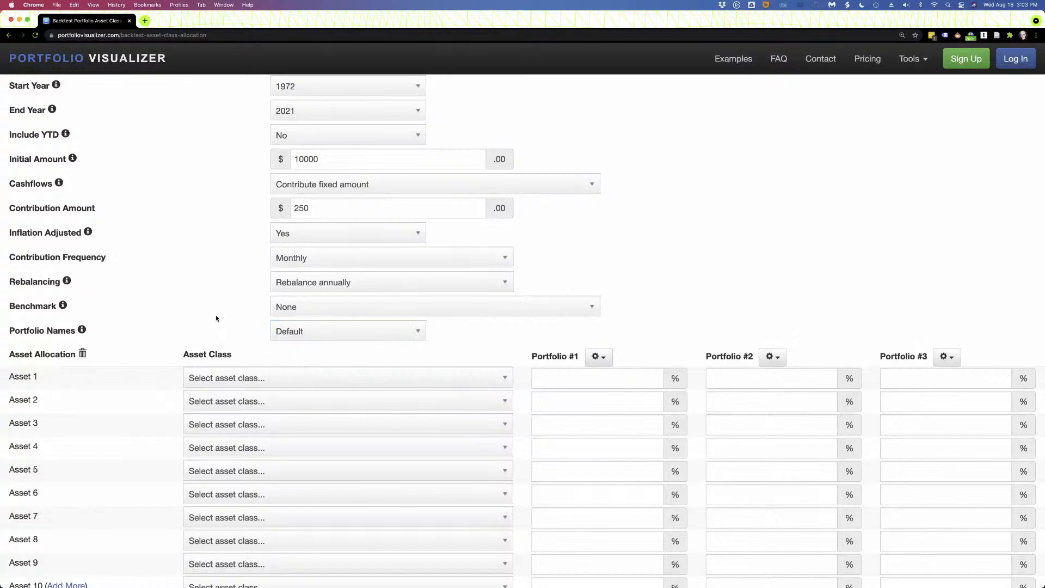
Examine the asset classes available for Asset 1, from US equity and international equity through fixed income to alternatives.
scroll(217, 319, "down", 5)
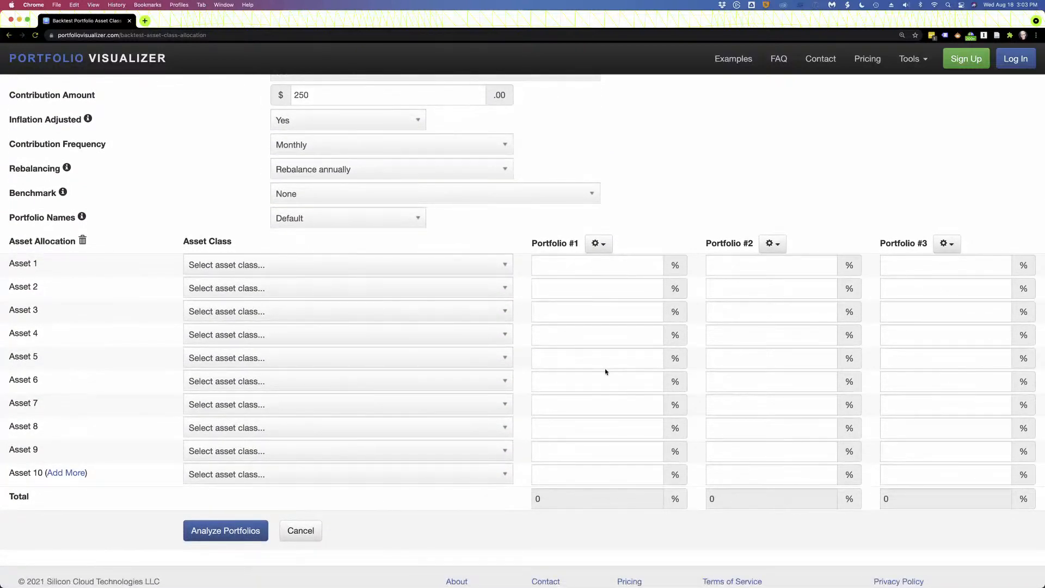
left_click(333, 269)
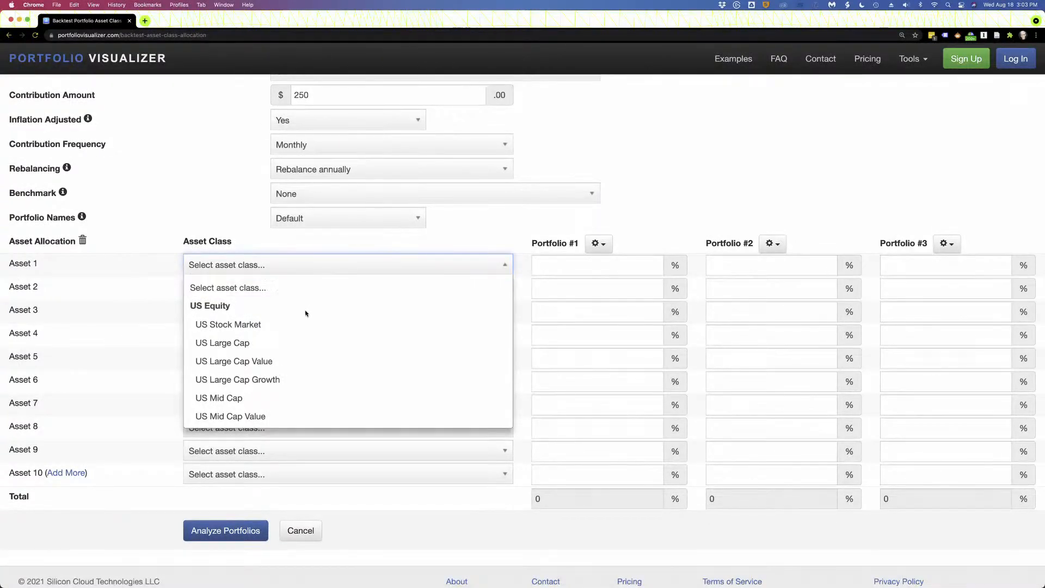
scroll(295, 342, "down", 1)
scroll(295, 342, "down", 1)
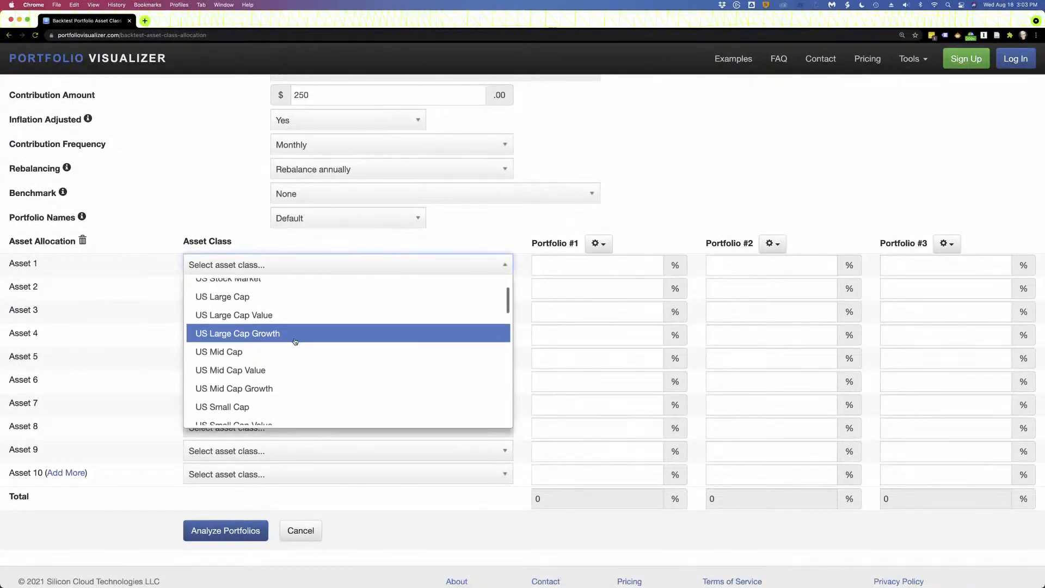
scroll(295, 342, "up", 2)
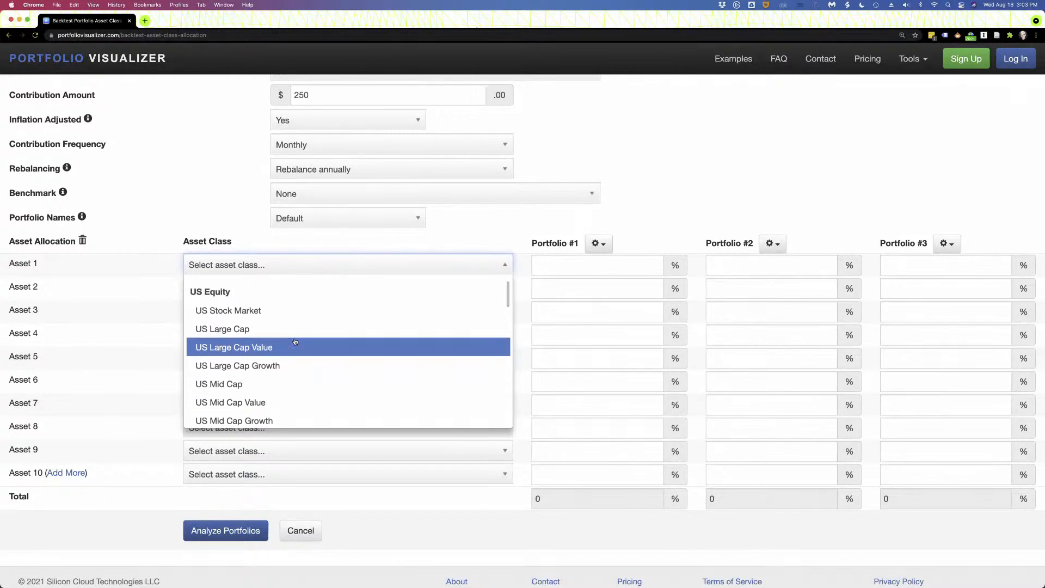
scroll(295, 342, "down", 3)
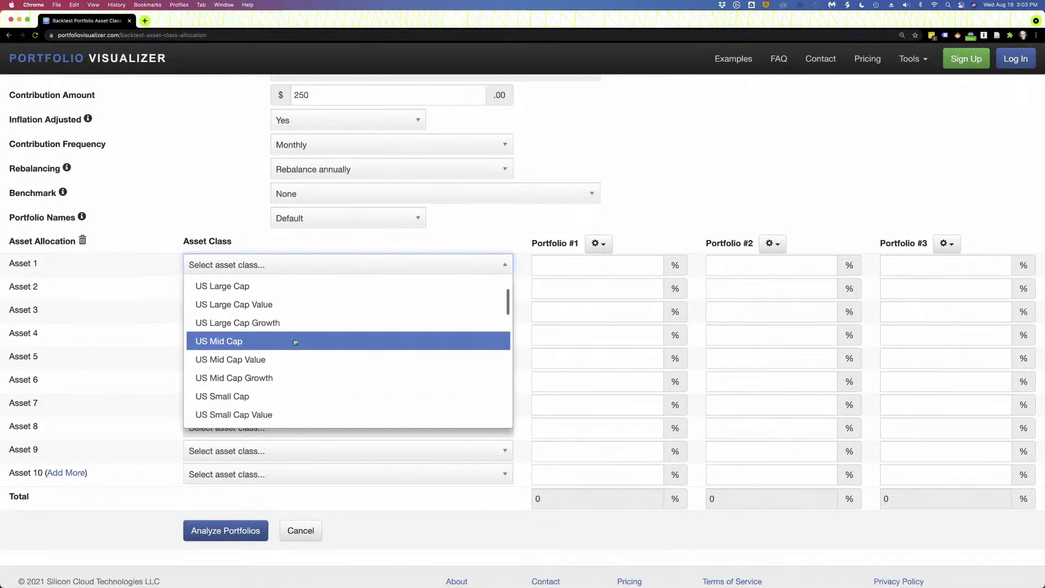
scroll(295, 342, "down", 5)
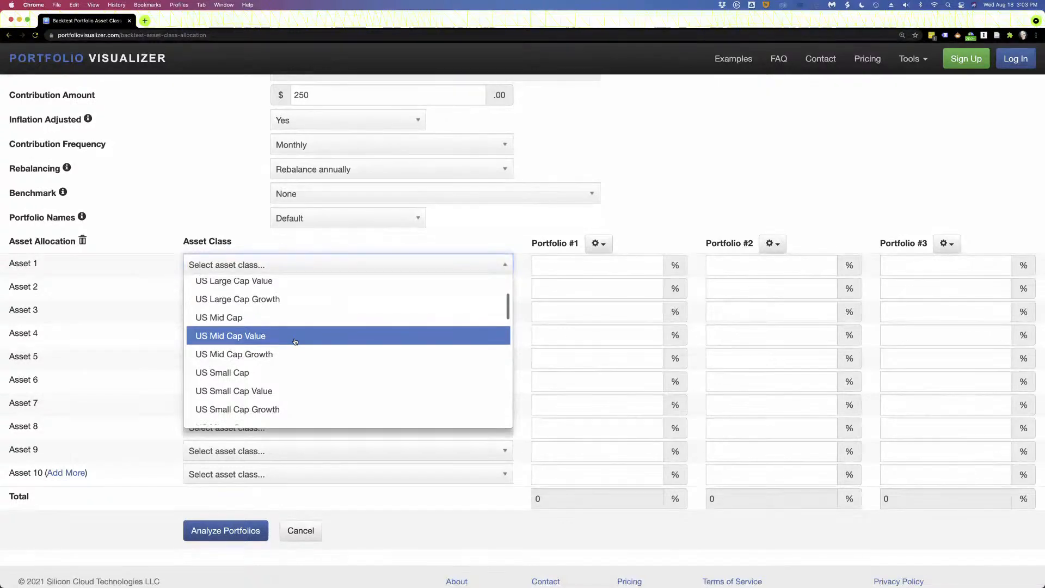
scroll(294, 341, "down", 3)
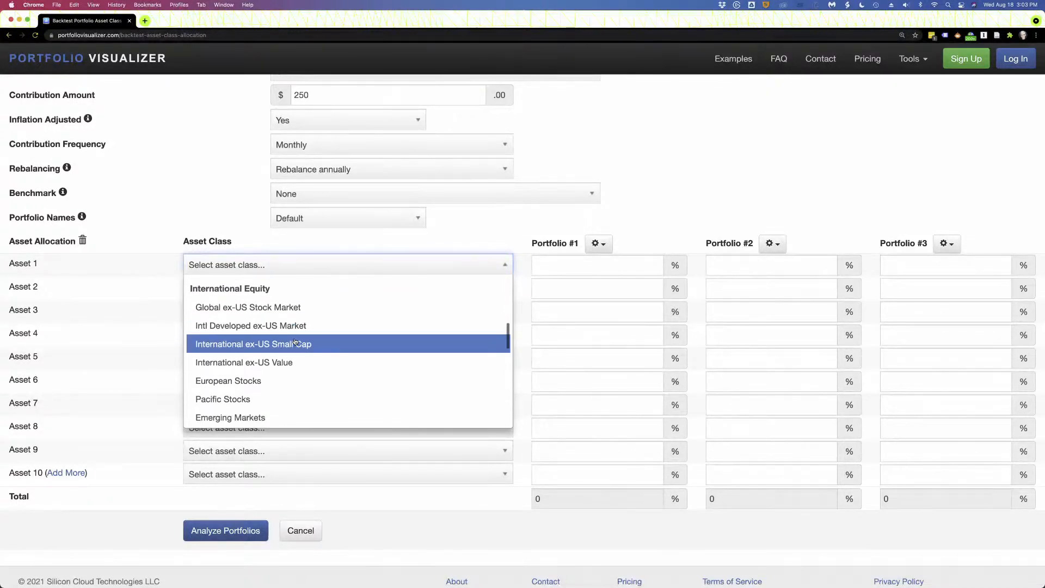
scroll(294, 341, "down", 6)
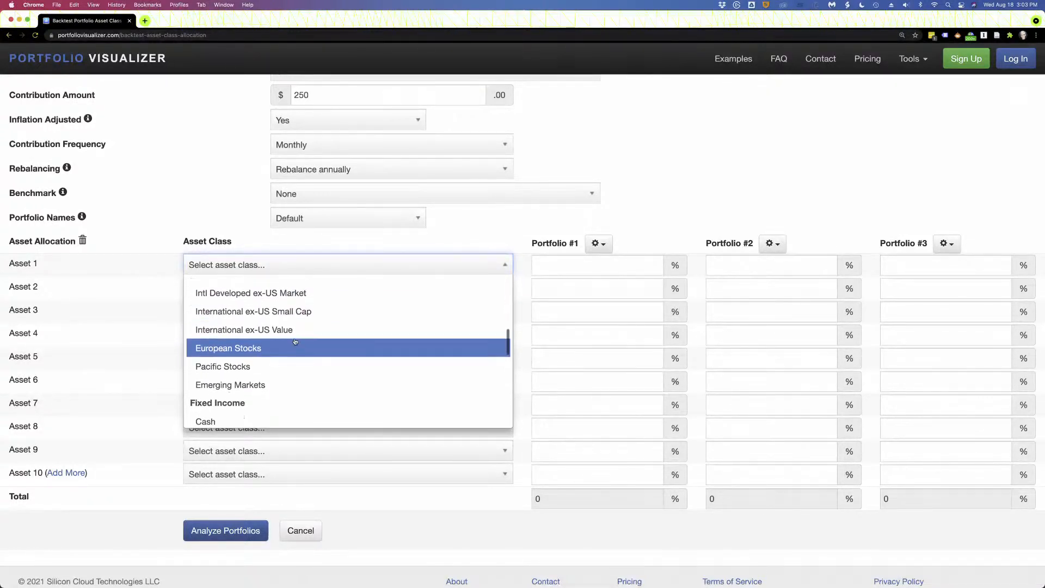
scroll(294, 342, "down", 2)
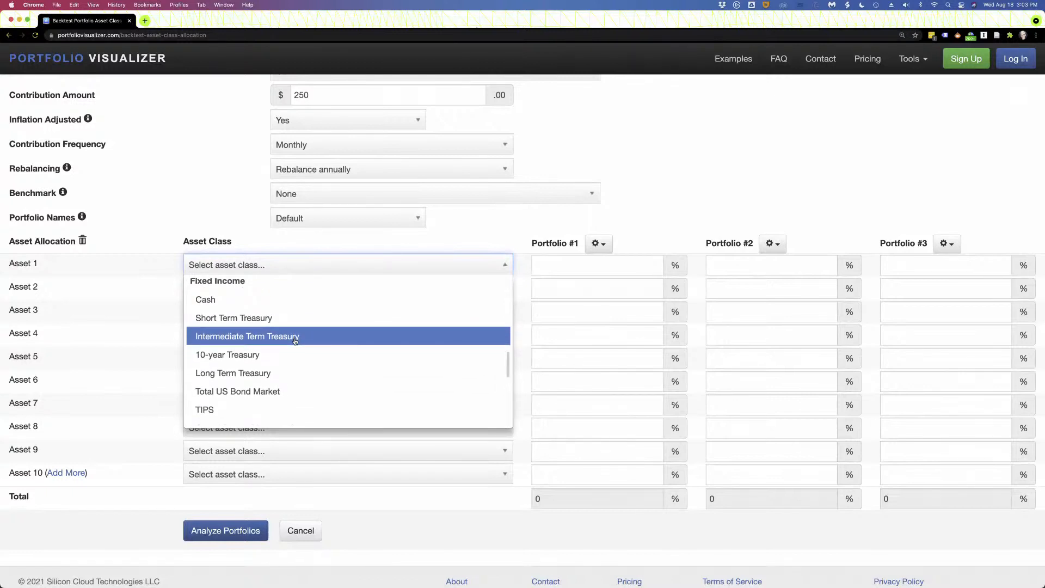
scroll(289, 361, "down", 2)
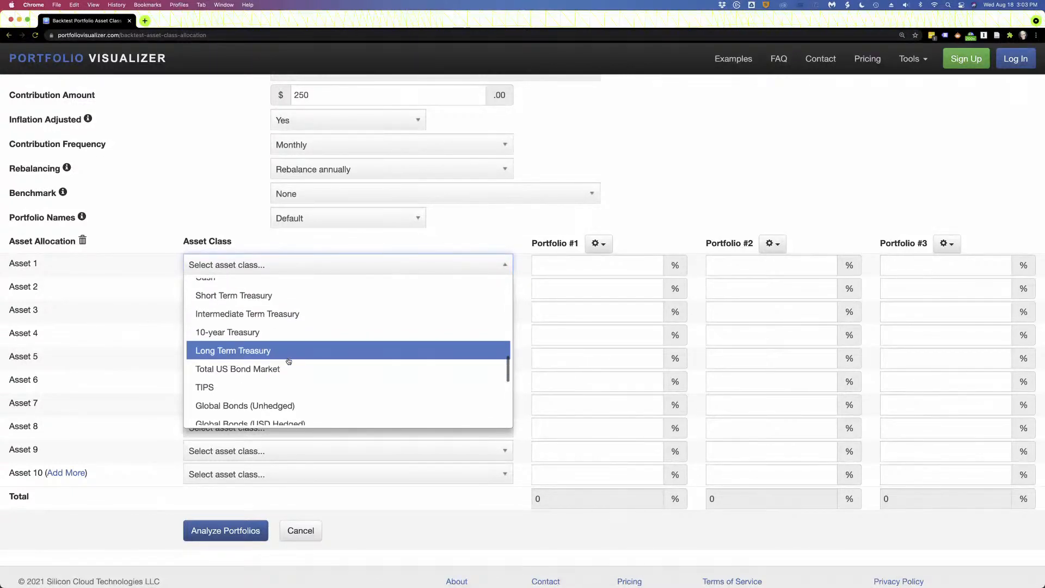
scroll(288, 361, "down", 5)
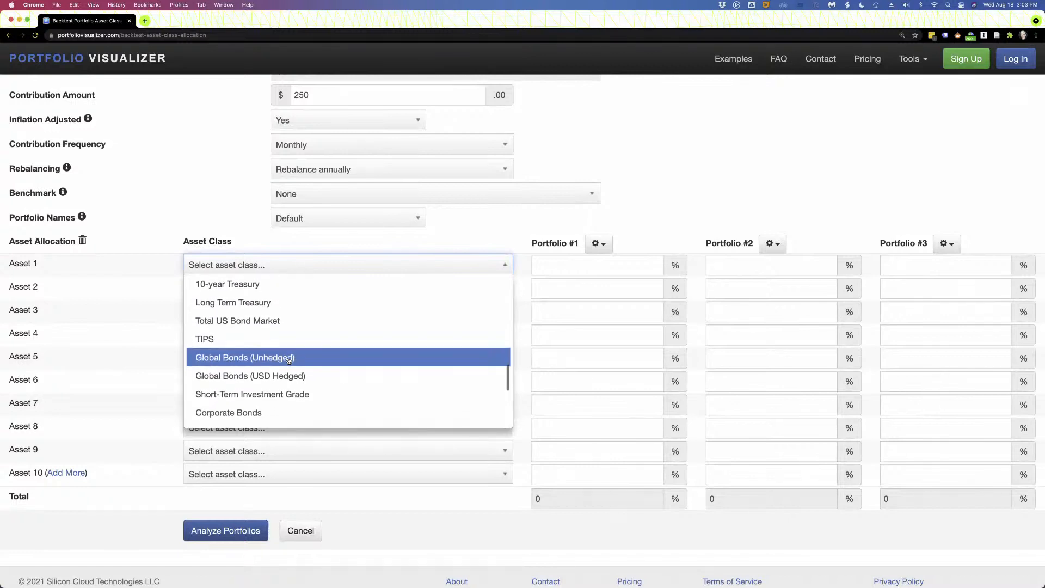
scroll(288, 362, "down", 6)
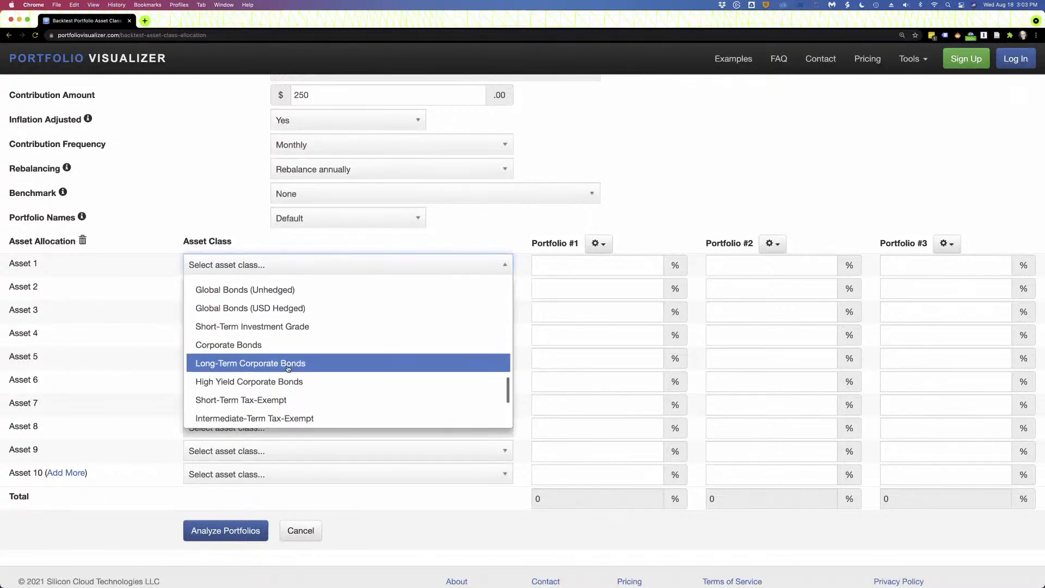
scroll(289, 368, "down", 1)
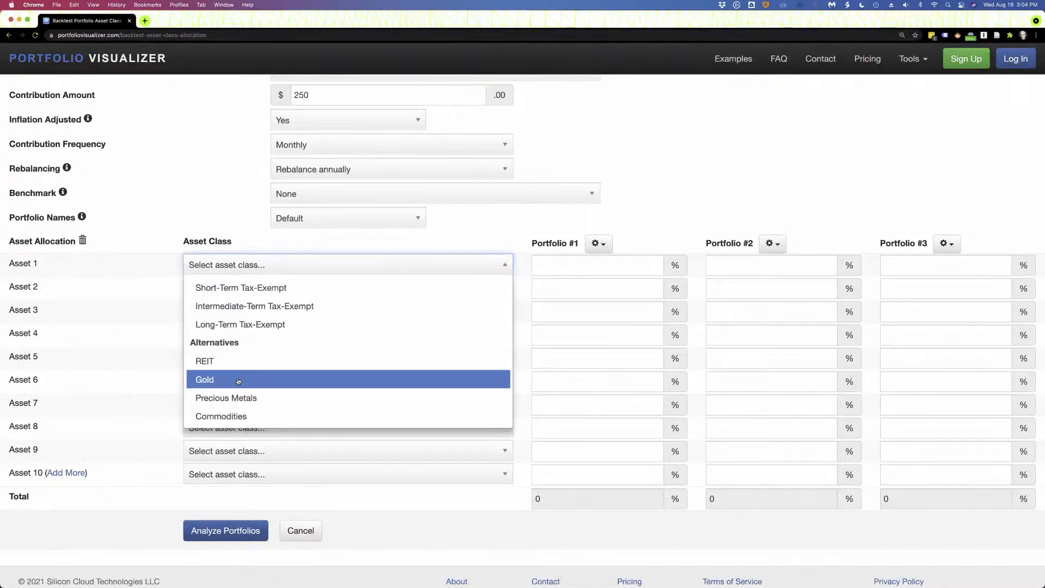
left_click(188, 228)
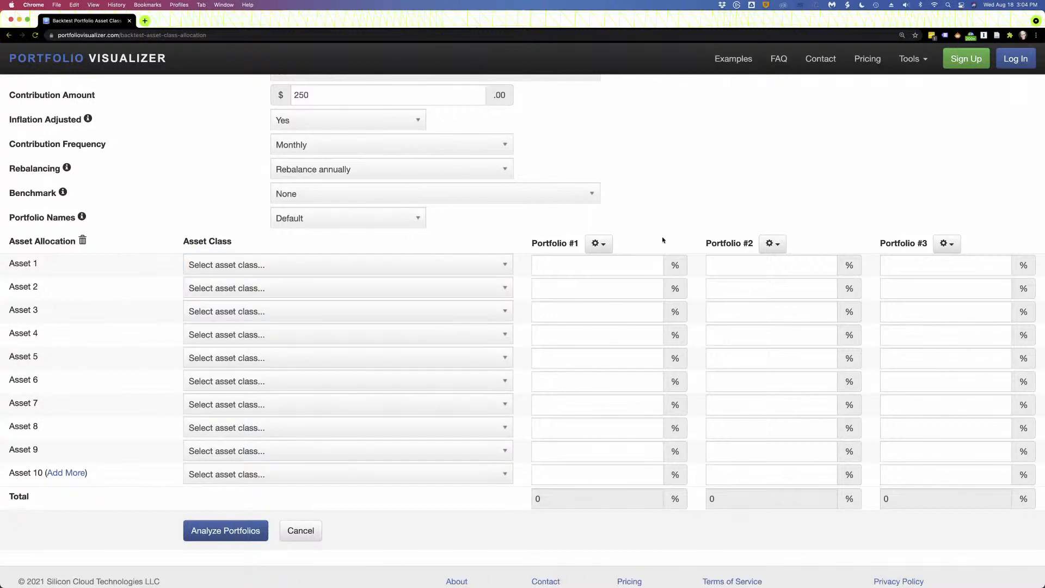
Fill Portfolio #1 with the Bogleheads Three Funds lazy portfolio and check its allocation weights.
left_click(606, 246)
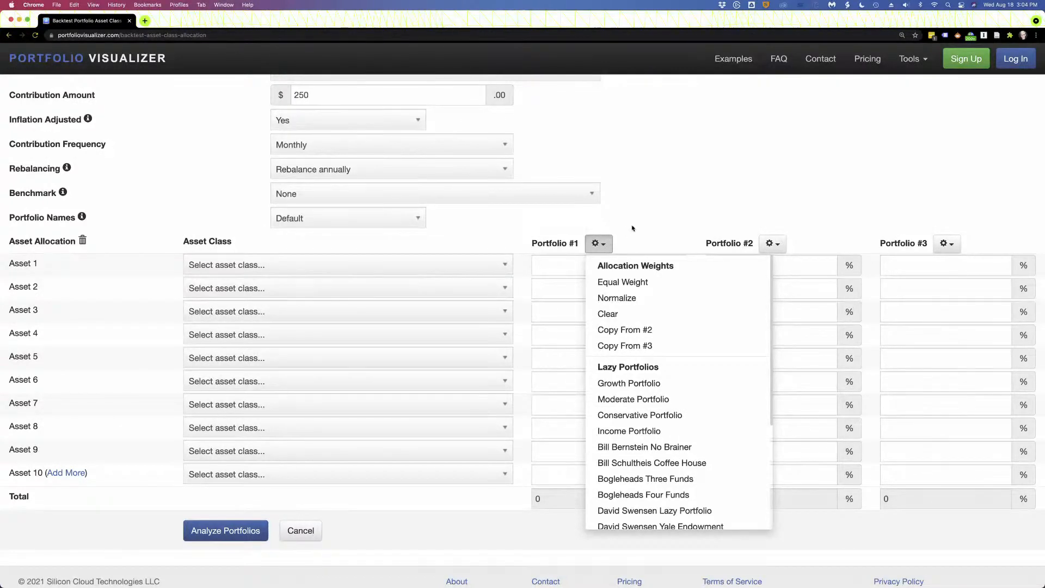
left_click(597, 243)
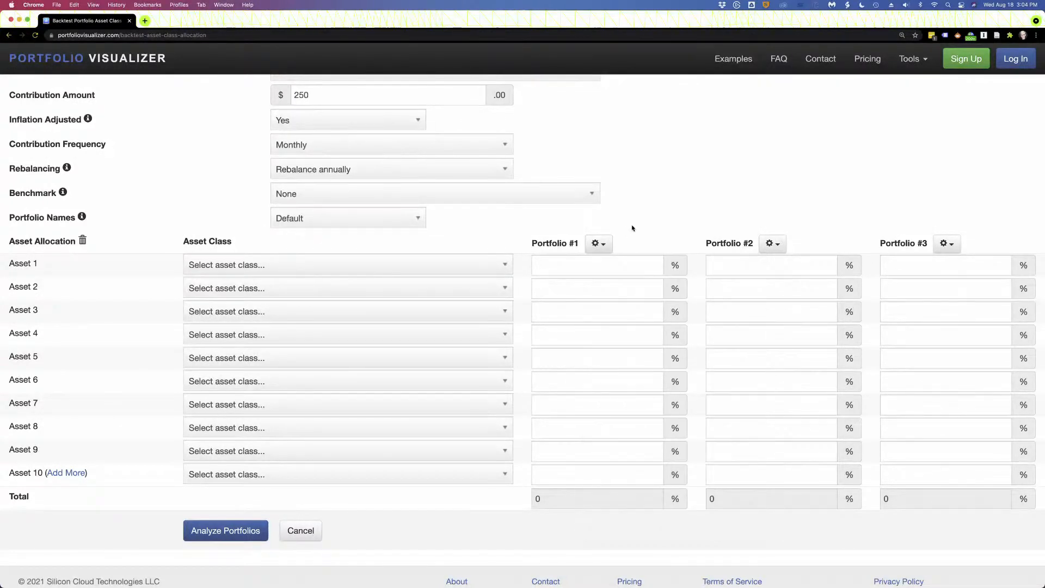
left_click(601, 248)
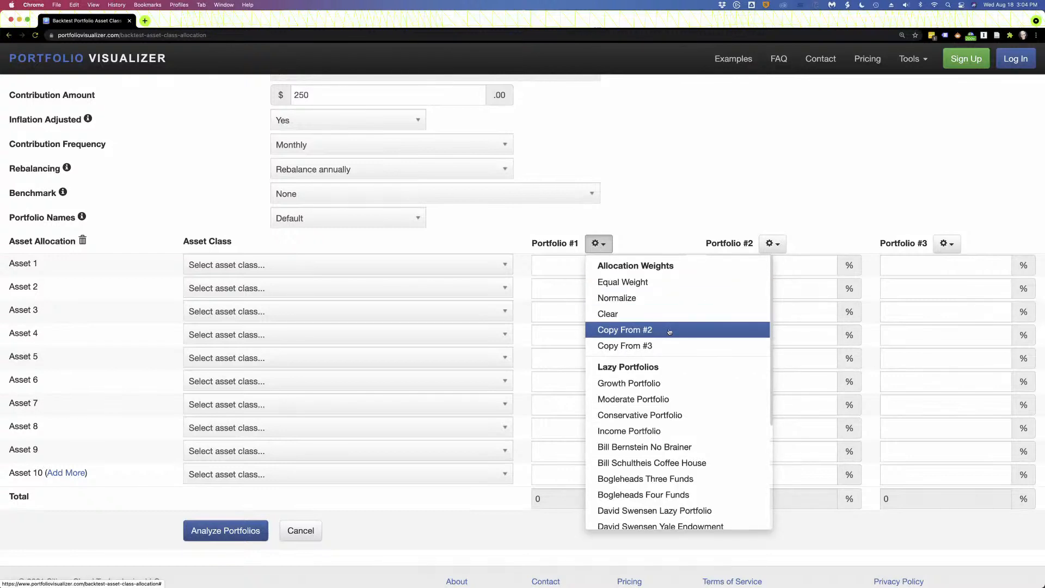
scroll(667, 343, "down", 3)
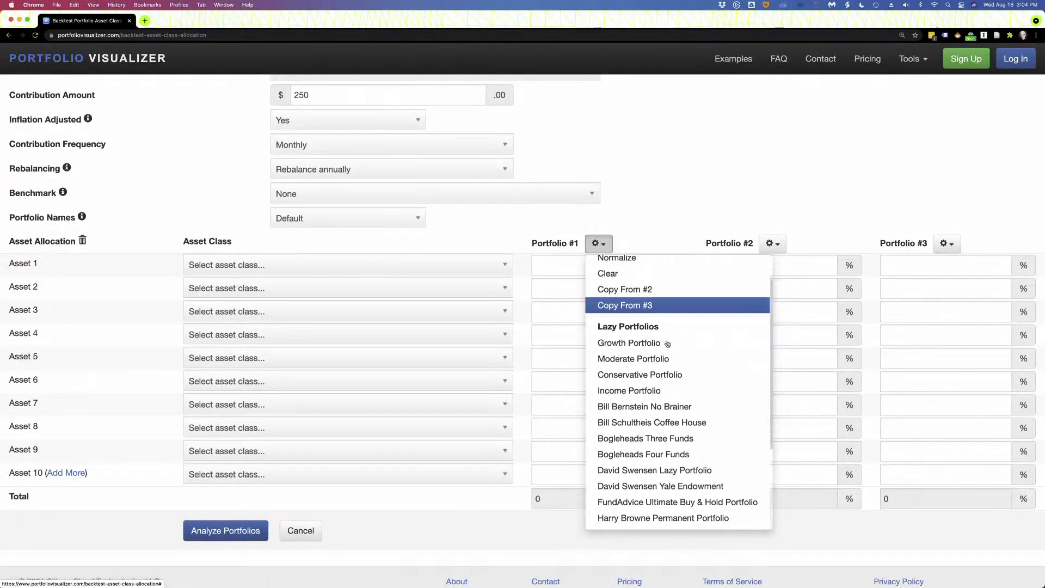
scroll(668, 343, "down", 6)
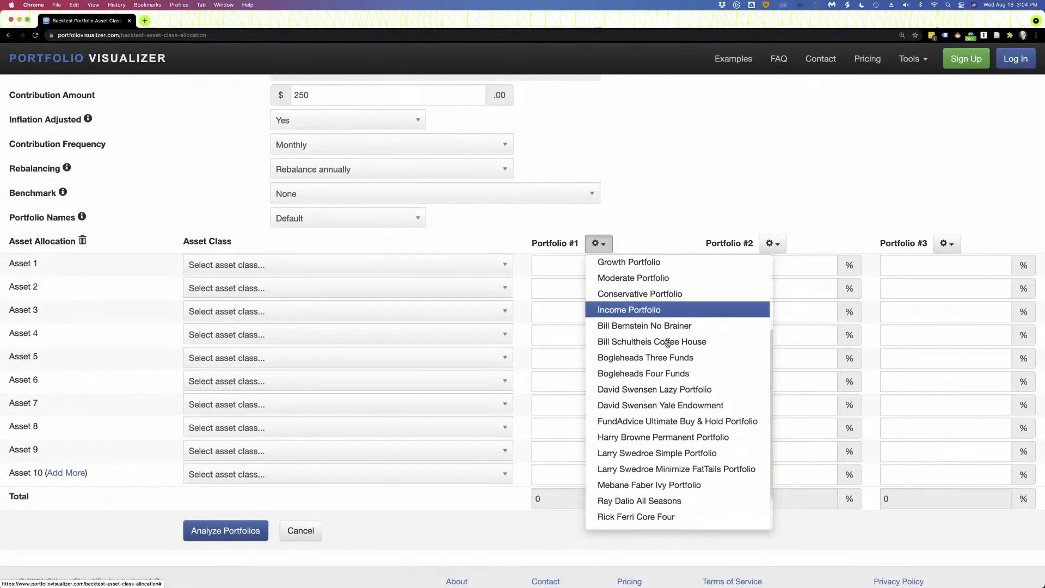
scroll(667, 344, "up", 4)
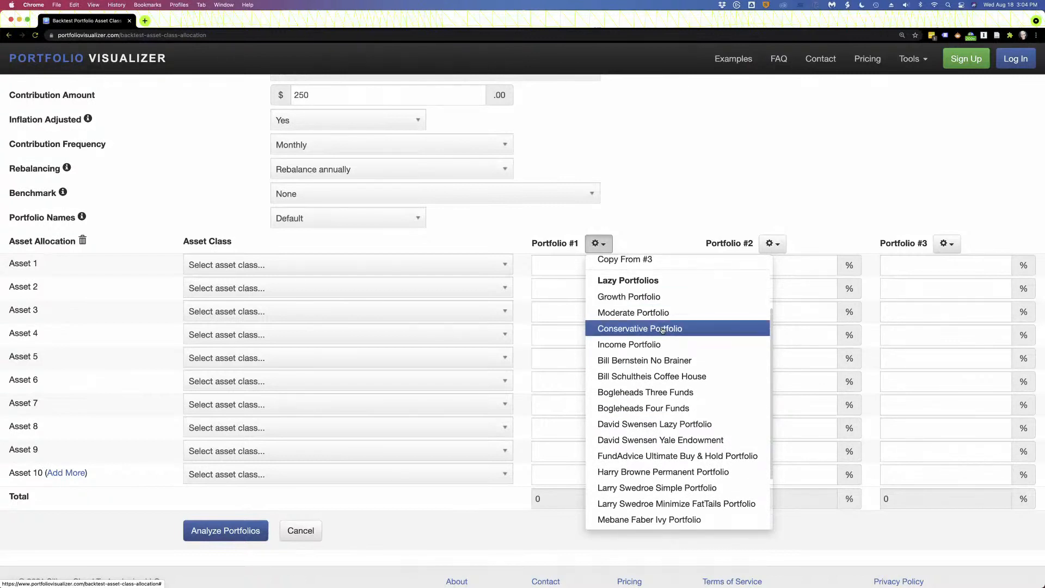
left_click(671, 395)
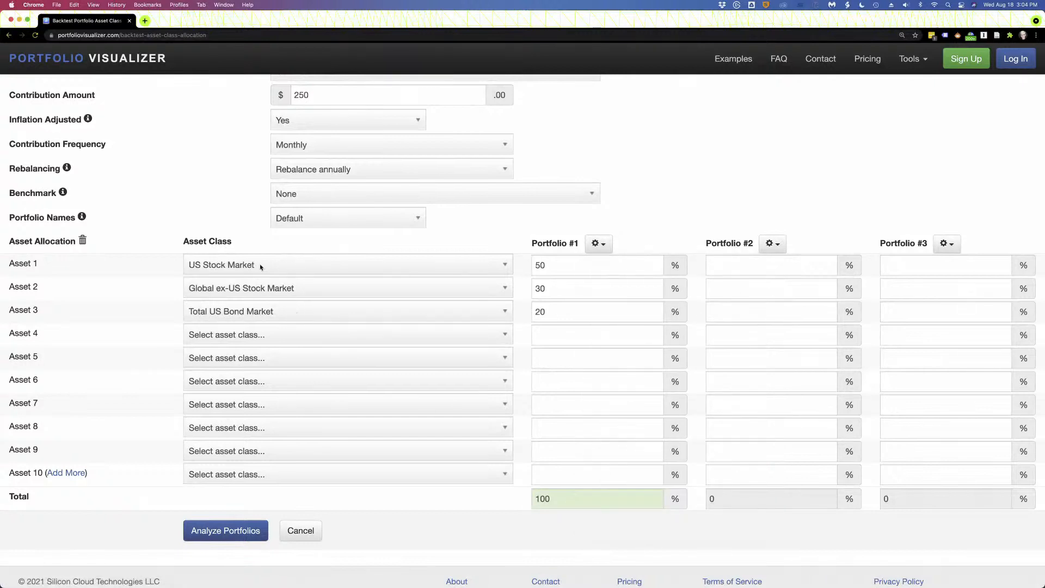
left_click(581, 267)
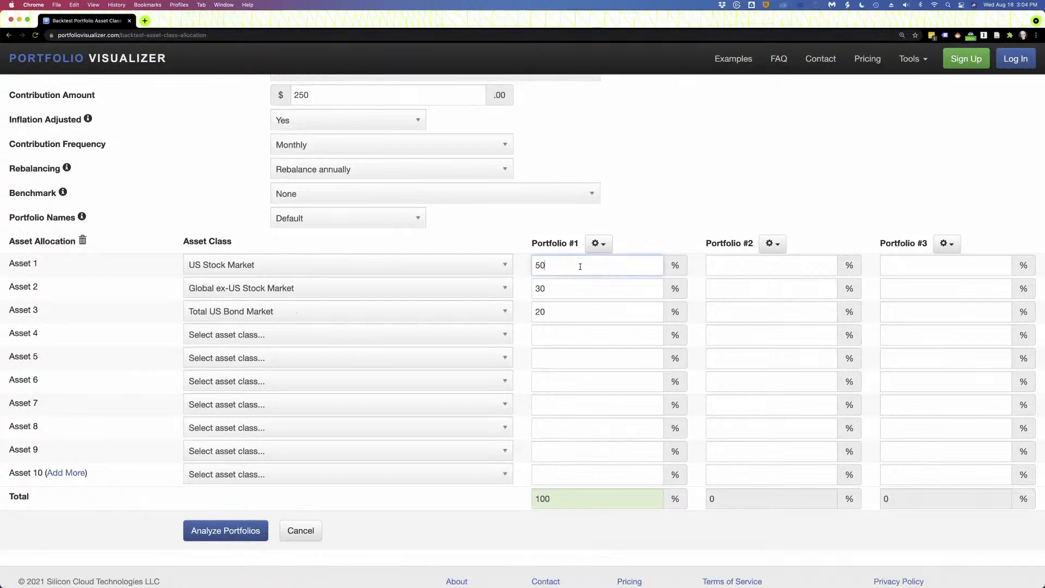
left_click(582, 309)
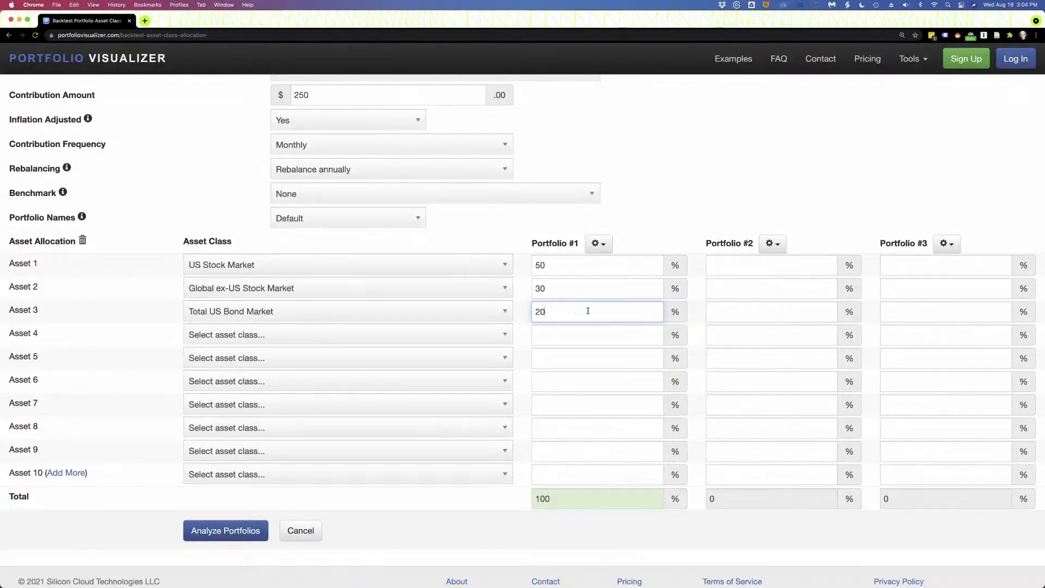
Fill Portfolio #2 with the David Swensen Lazy Portfolio allocation.
left_click(773, 244)
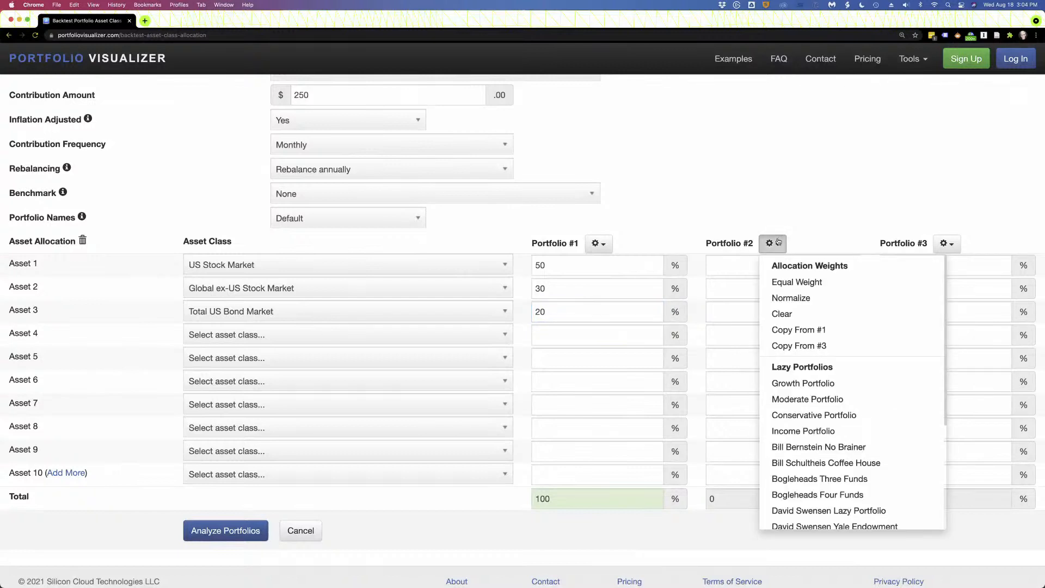
scroll(871, 419, "down", 3)
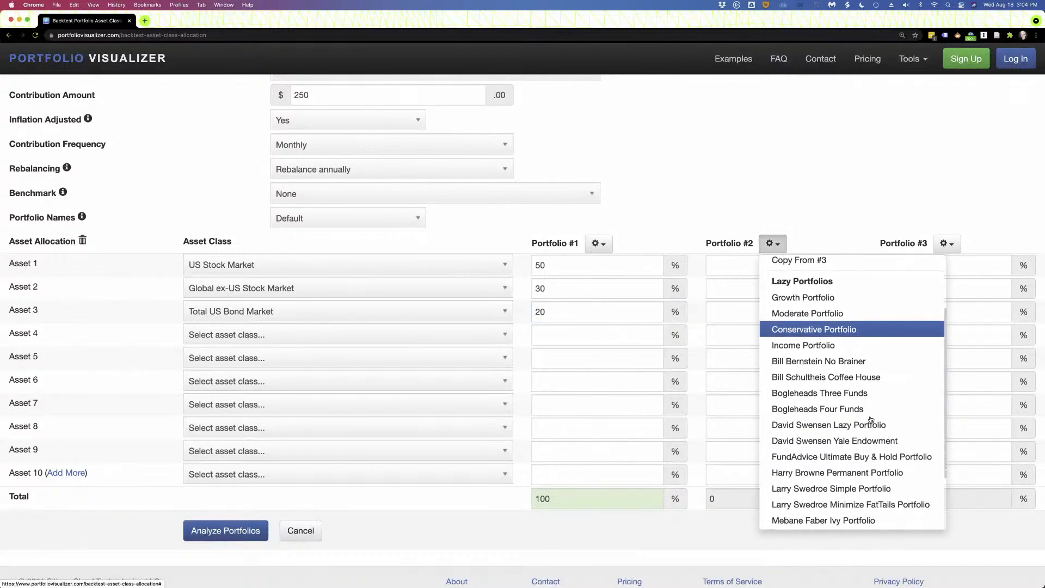
left_click(806, 430)
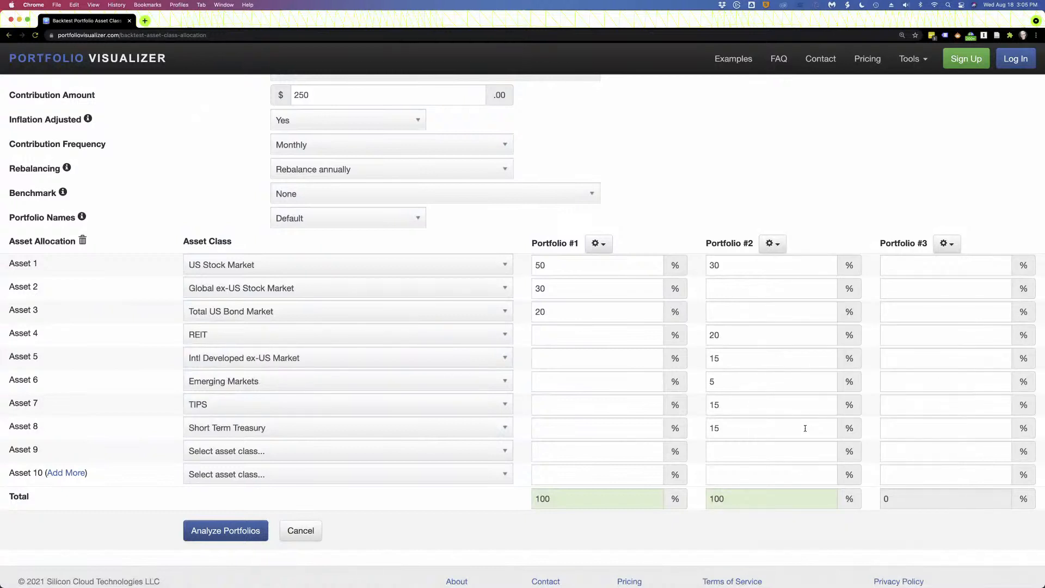
Fill Portfolio #3 with the Rick Ferri Core Four lazy portfolio allocation.
left_click(947, 244)
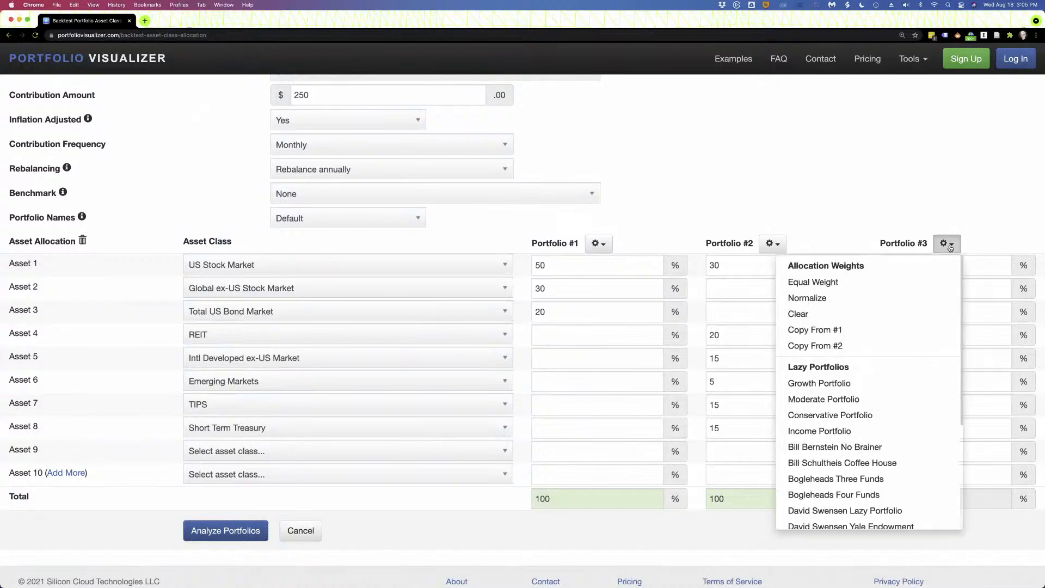
scroll(909, 397, "down", 2)
scroll(909, 397, "down", 3)
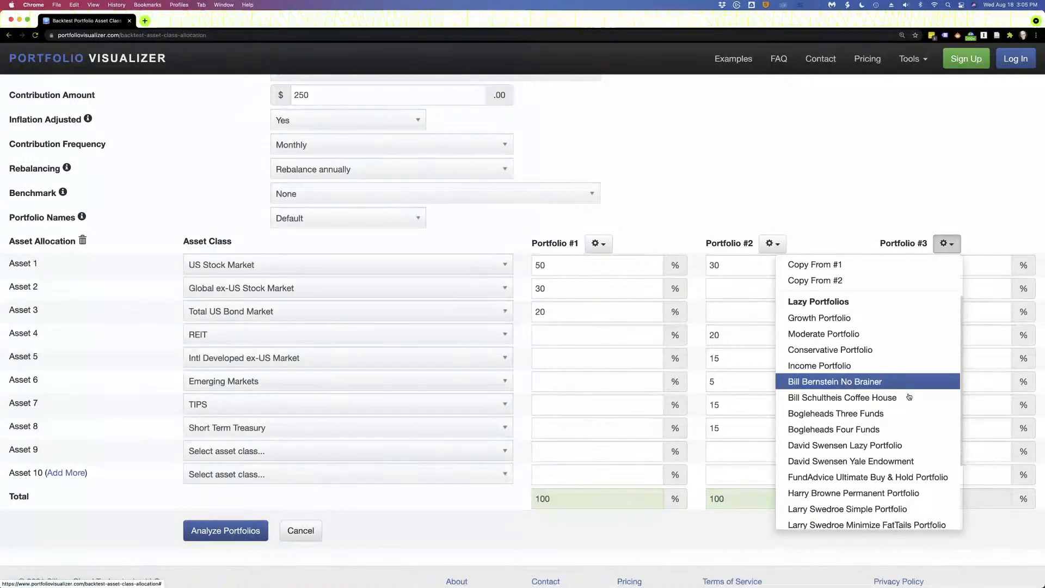
scroll(909, 397, "down", 3)
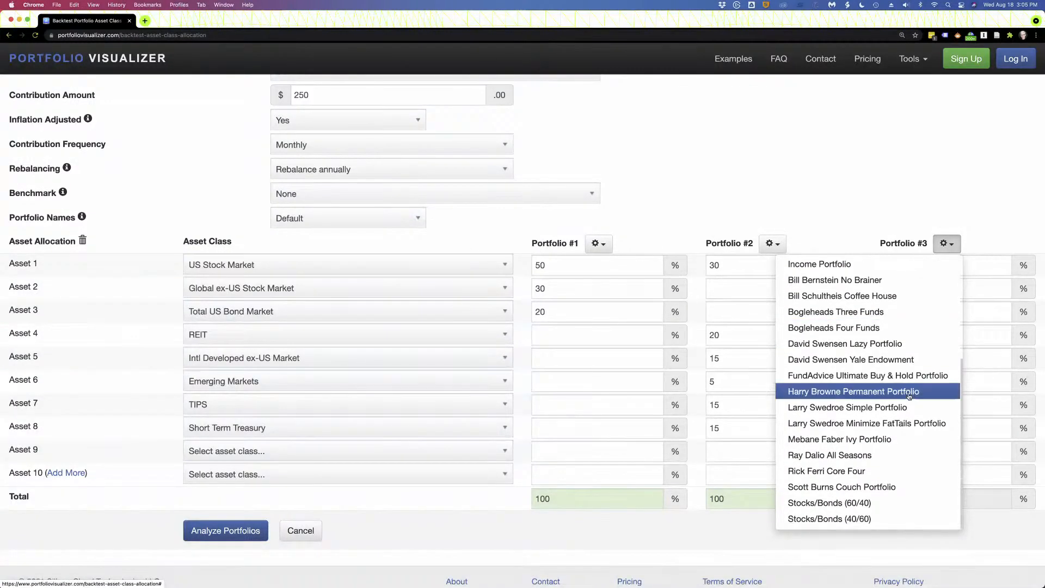
left_click(853, 472)
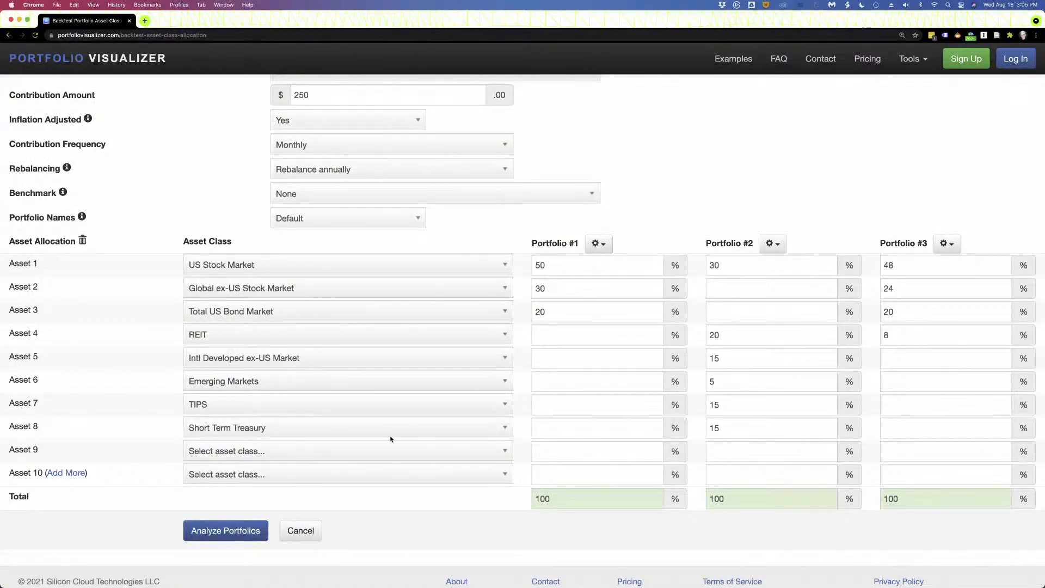
Run the analysis of the three portfolios and return to the backtest's time period settings.
scroll(391, 439, "down", 1)
scroll(391, 439, "down", 1)
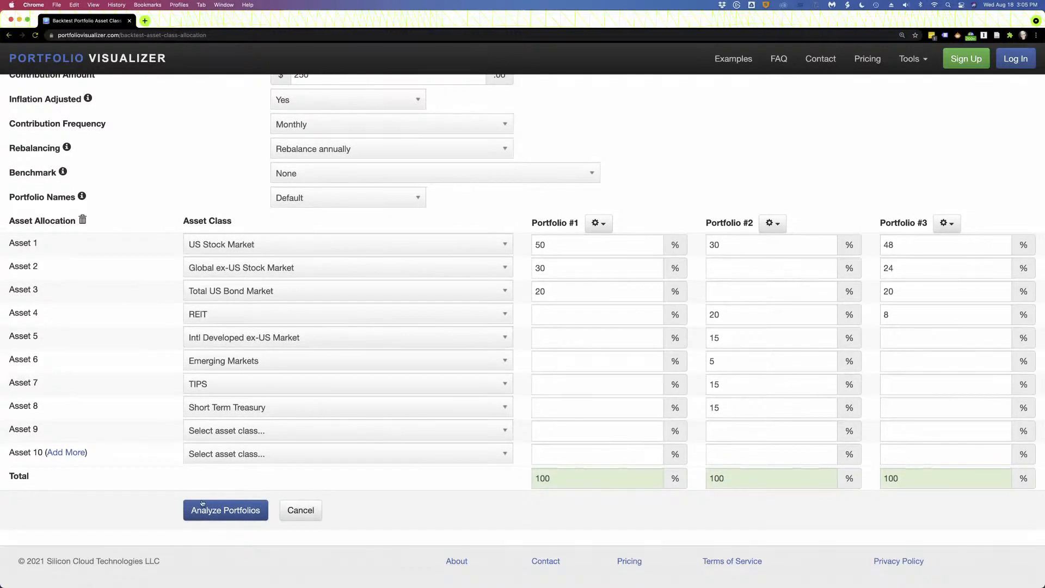
left_click(227, 510)
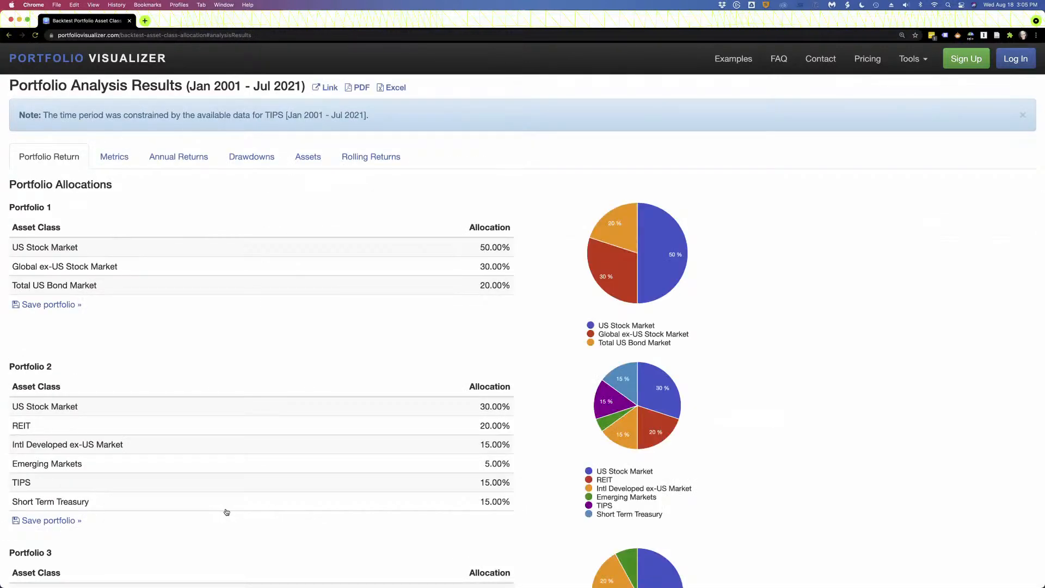
scroll(226, 512, "up", 5)
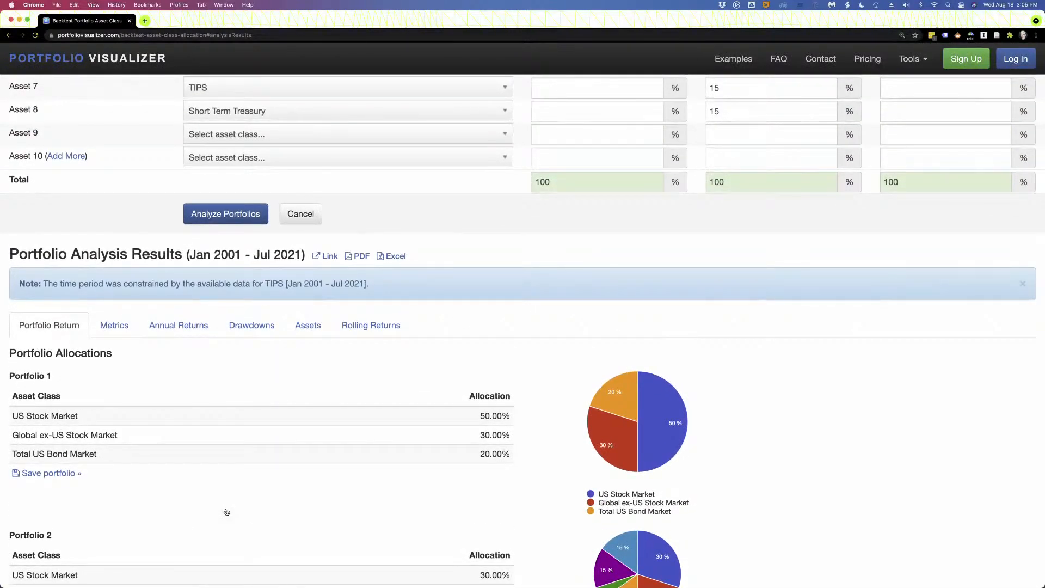
scroll(226, 511, "up", 9)
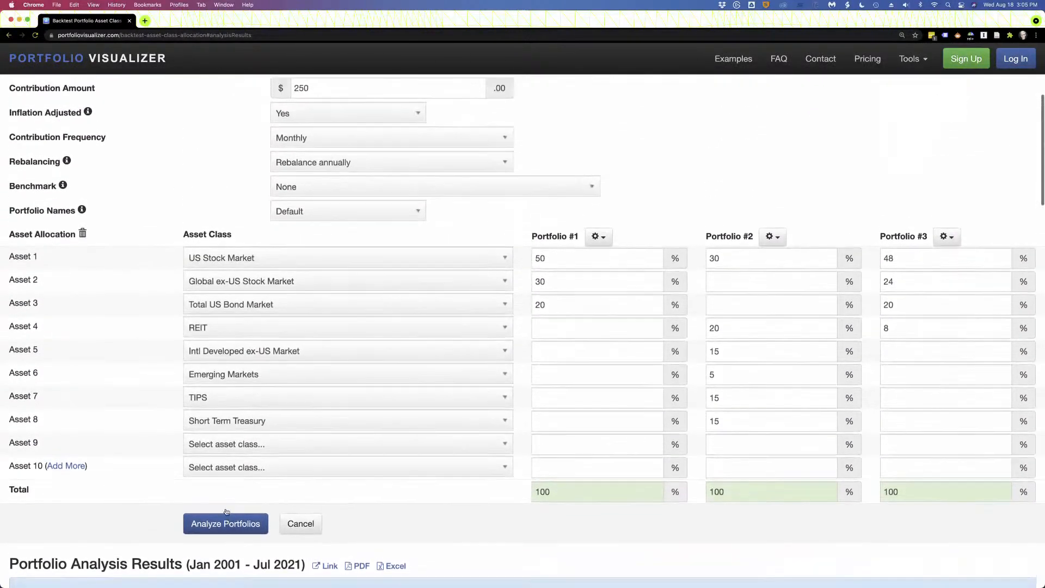
scroll(226, 512, "up", 7)
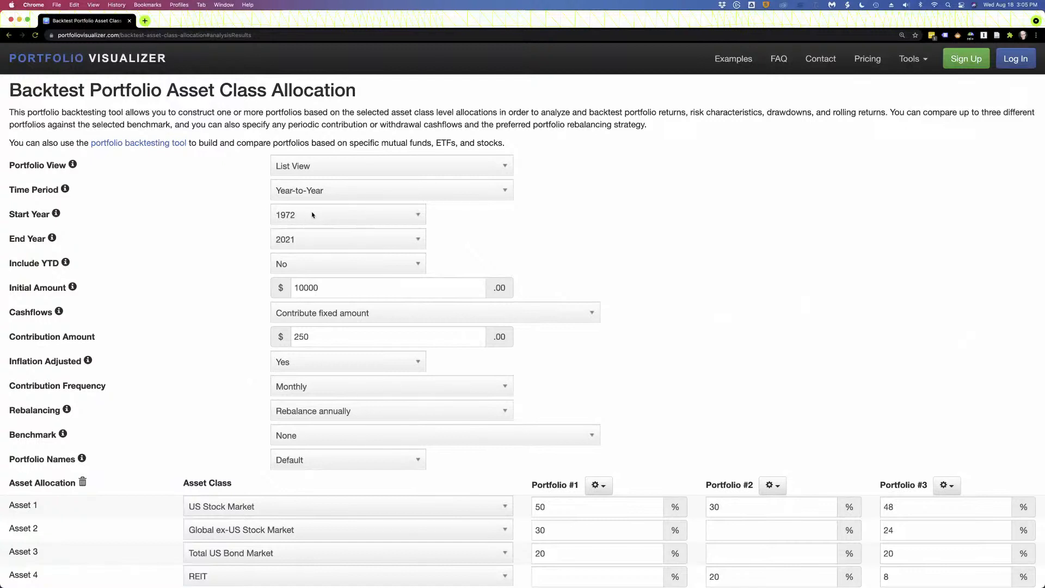
Examine the time period of the portfolio analysis results and the note on why it was constrained, comparing it with the chosen asset classes.
scroll(222, 266, "down", 10)
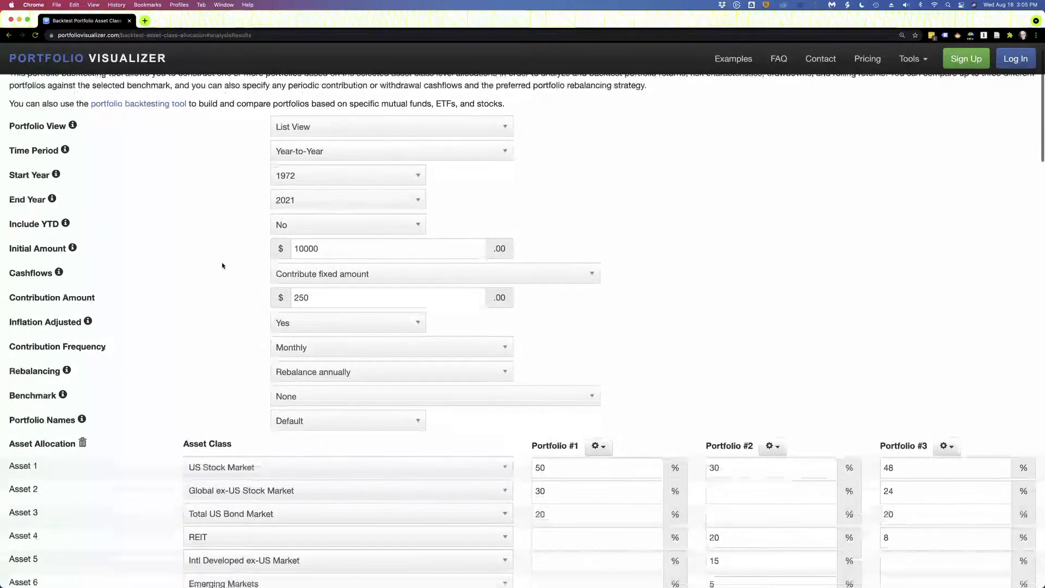
scroll(222, 266, "down", 3)
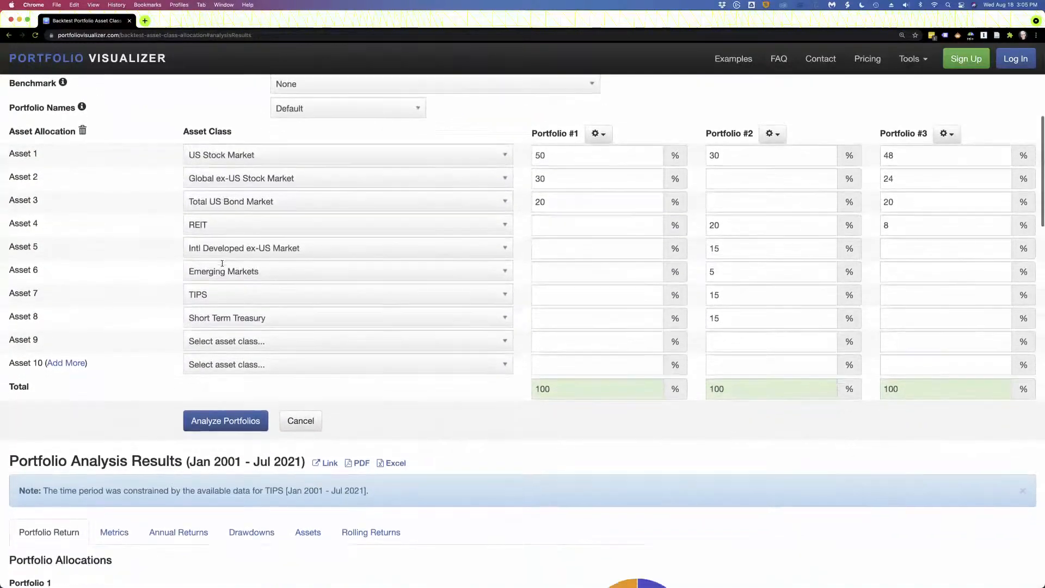
double_click(227, 444)
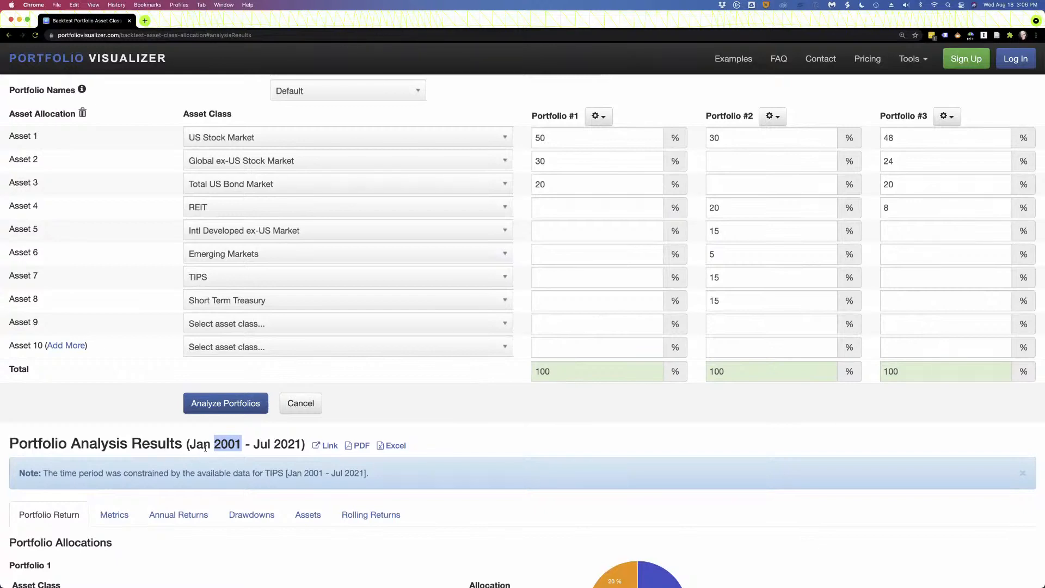
scroll(167, 425, "down", 5)
scroll(167, 425, "up", 5)
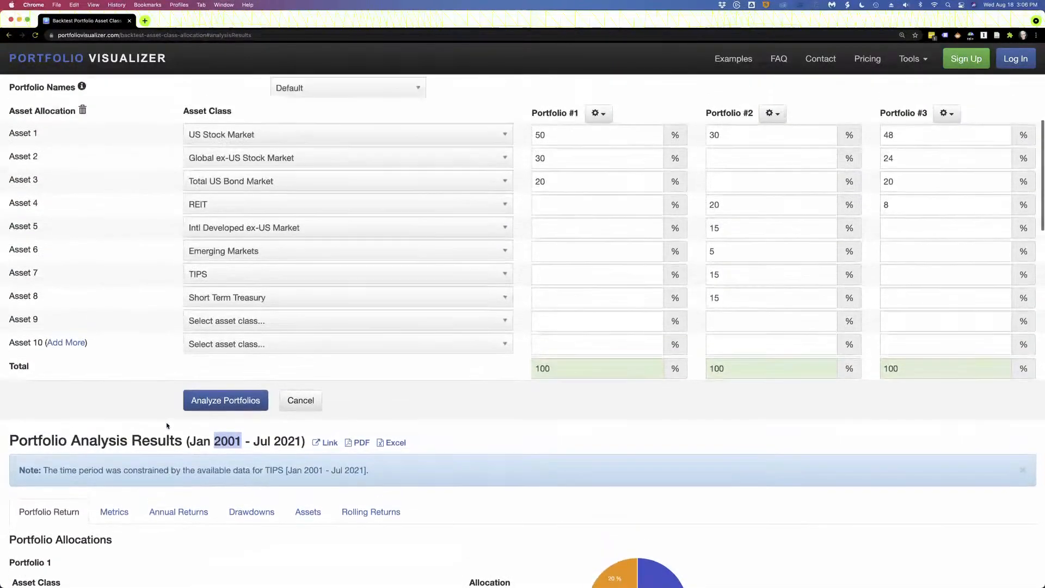
scroll(167, 425, "down", 1)
left_click(180, 447)
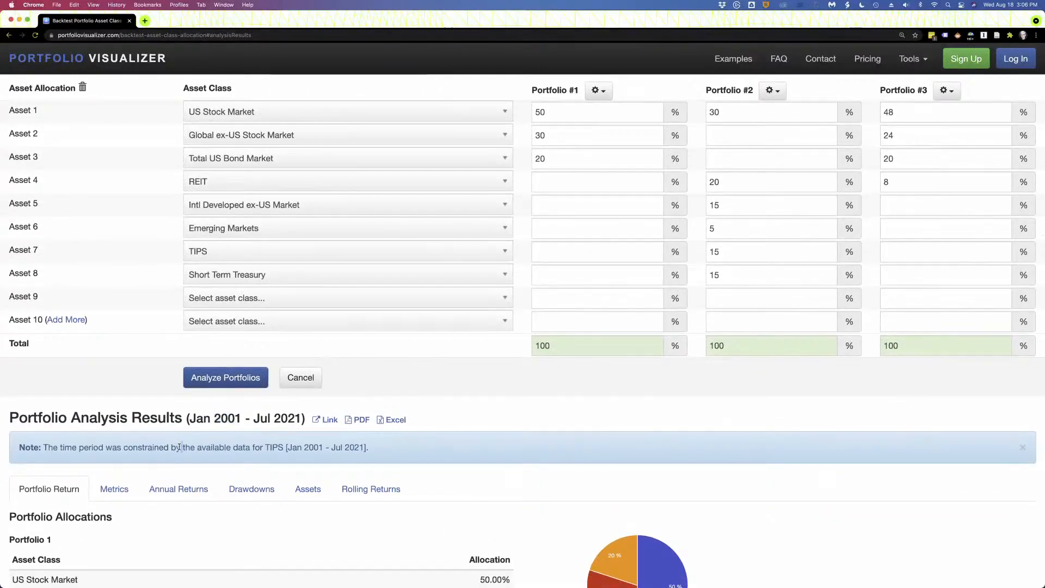
triple_click(180, 447)
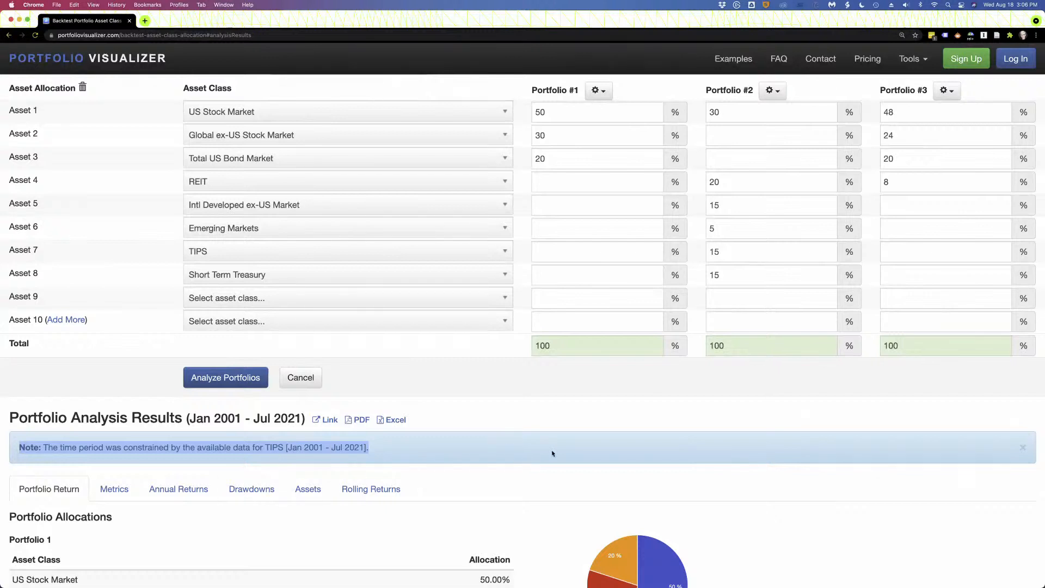
scroll(551, 450, "down", 1)
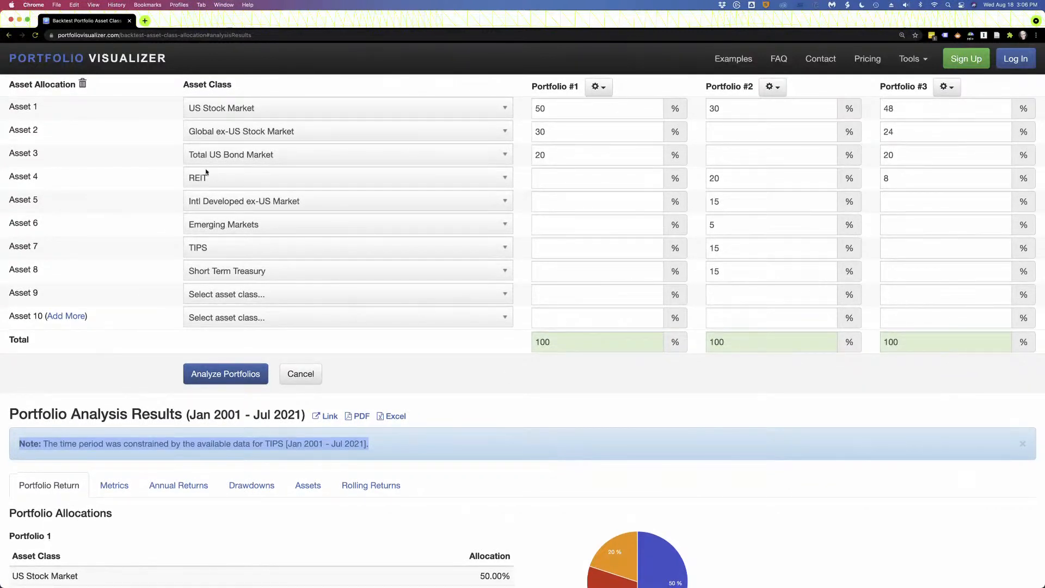
scroll(474, 433, "up", 2)
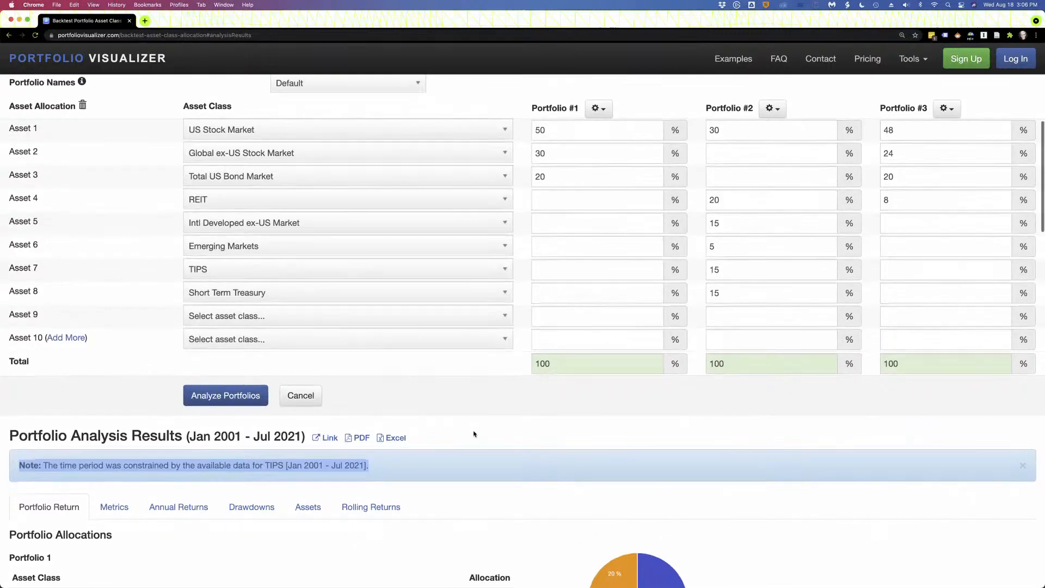
scroll(473, 434, "down", 2)
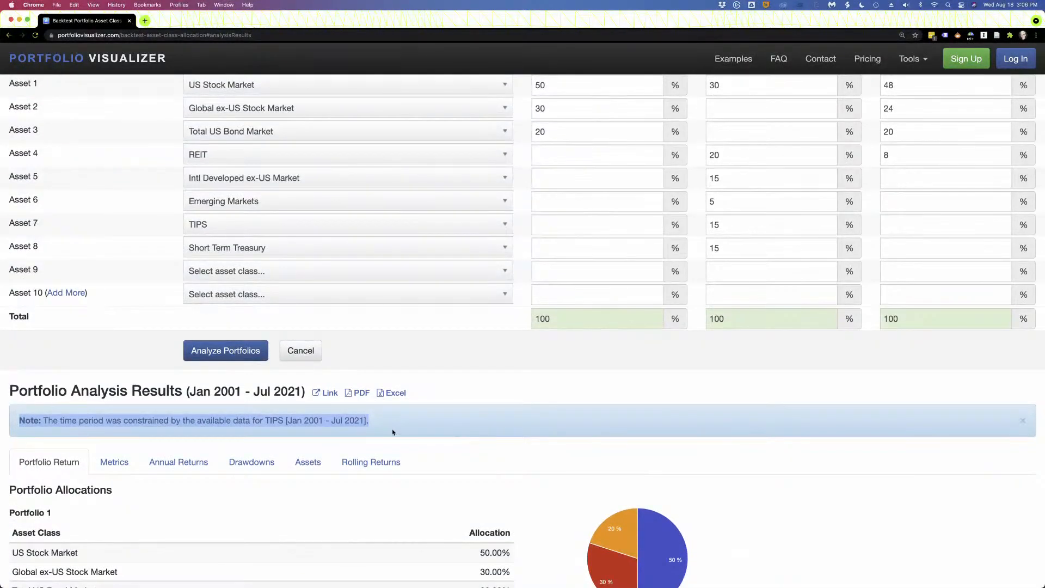
Review the allocation tables and pie charts of the three portfolios, and how the portfolios are labelled in the Portfolio Returns table.
scroll(199, 392, "down", 10)
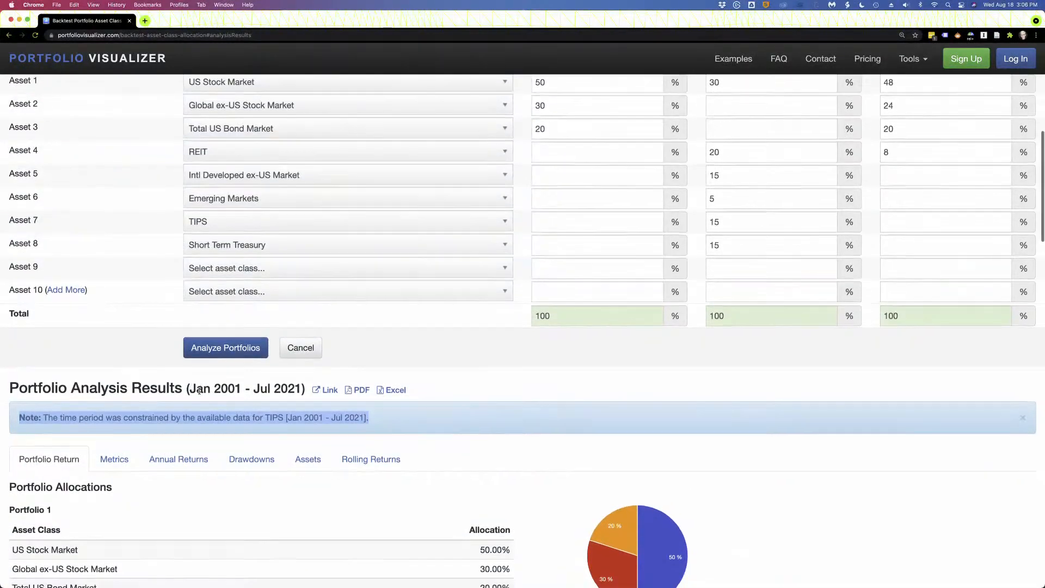
scroll(199, 393, "down", 2)
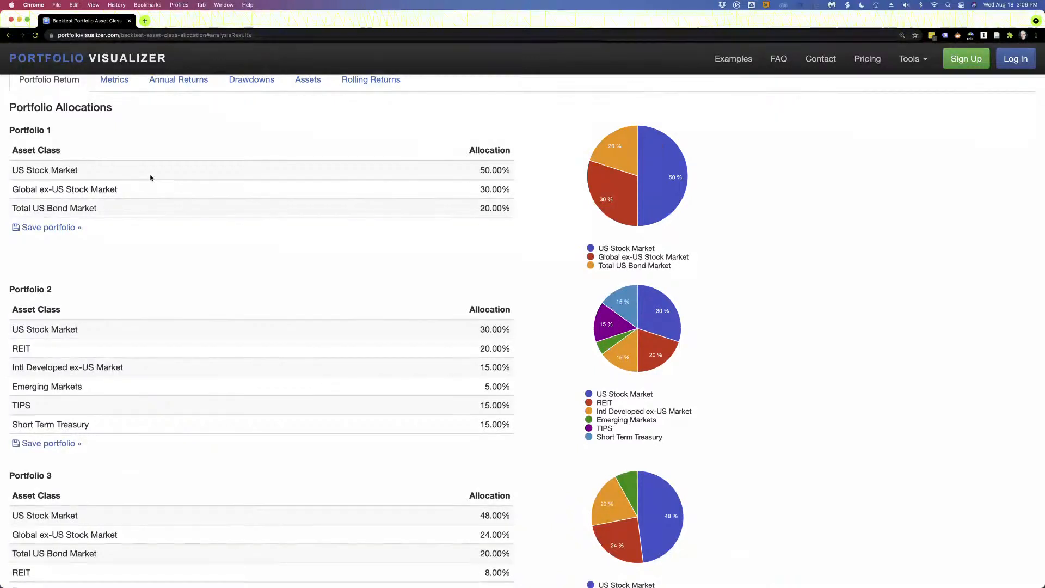
mouse_move(638, 178)
mouse_move(648, 227)
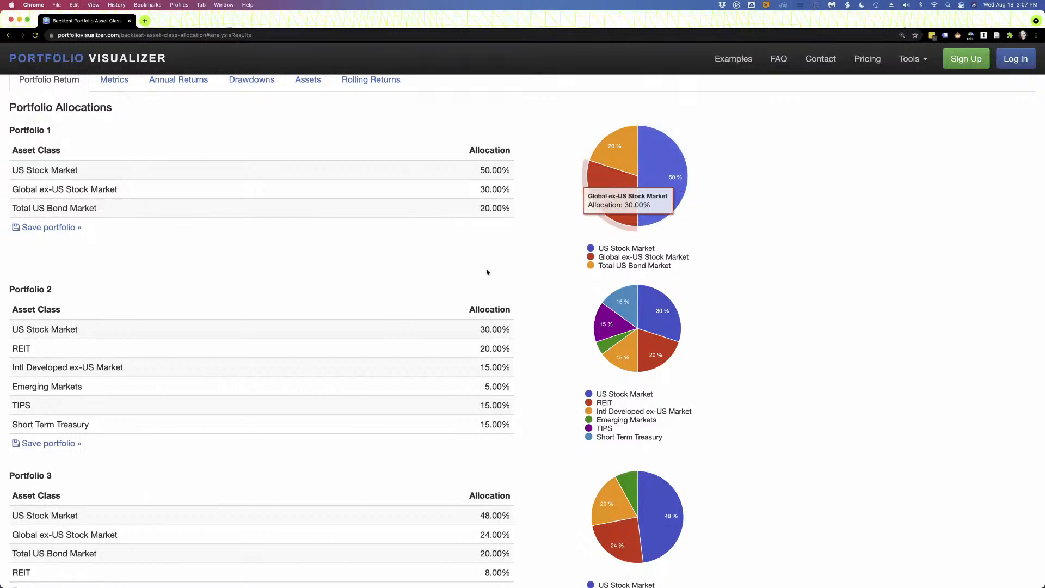
scroll(486, 271, "down", 1)
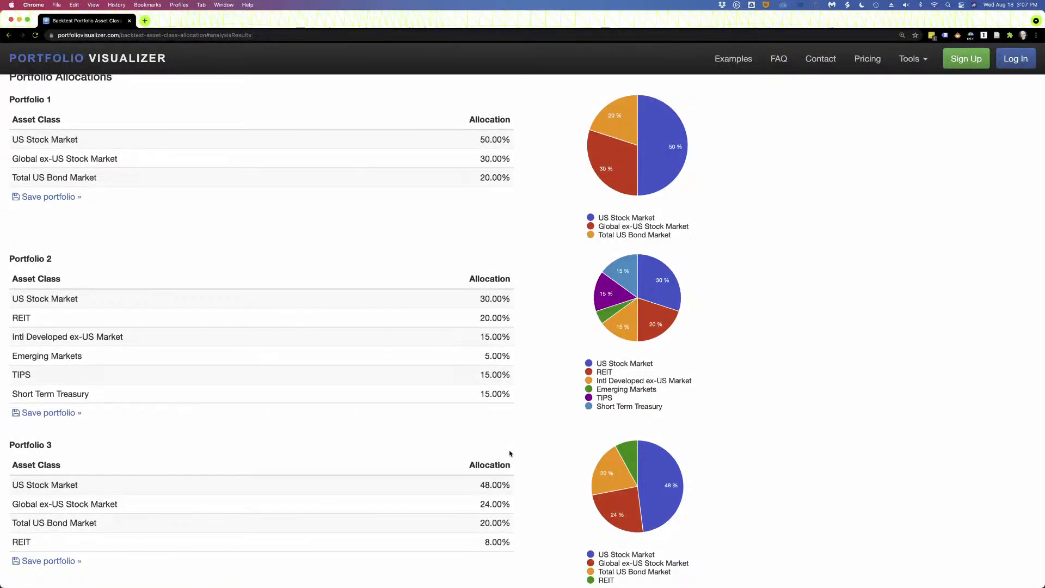
scroll(307, 405, "up", 5)
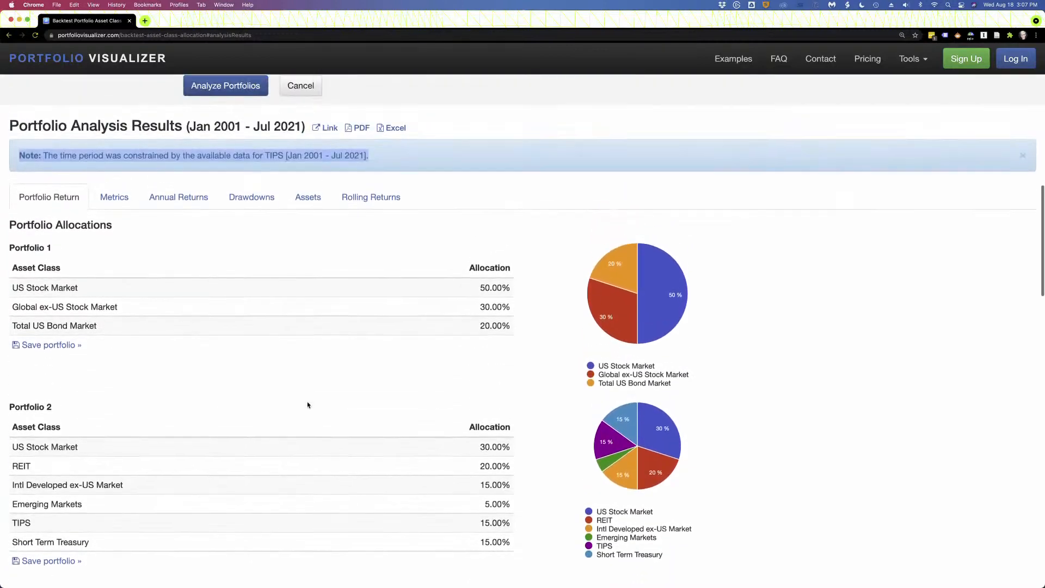
scroll(308, 405, "up", 1)
scroll(308, 405, "down", 4)
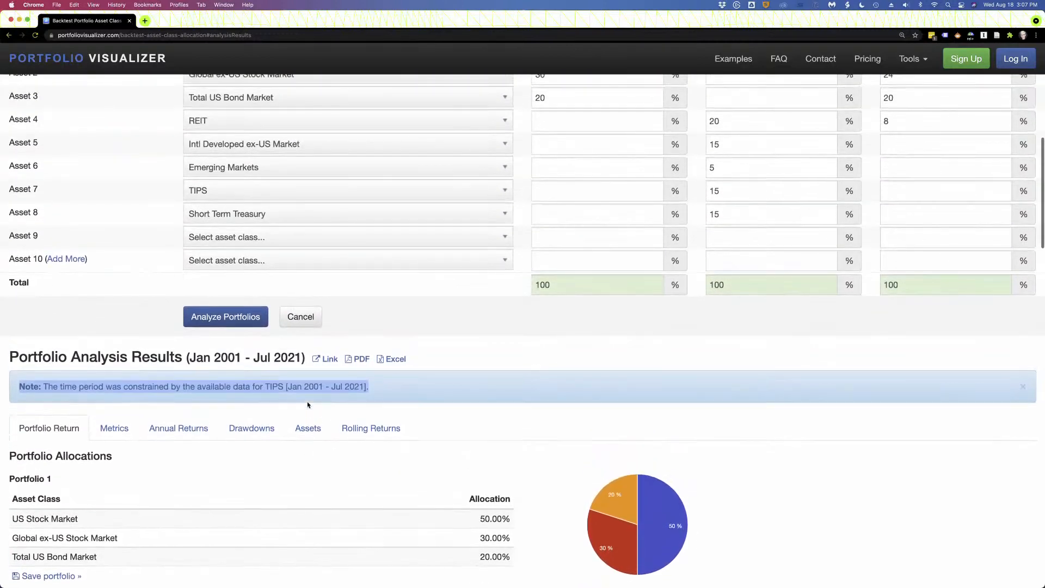
scroll(307, 404, "down", 2)
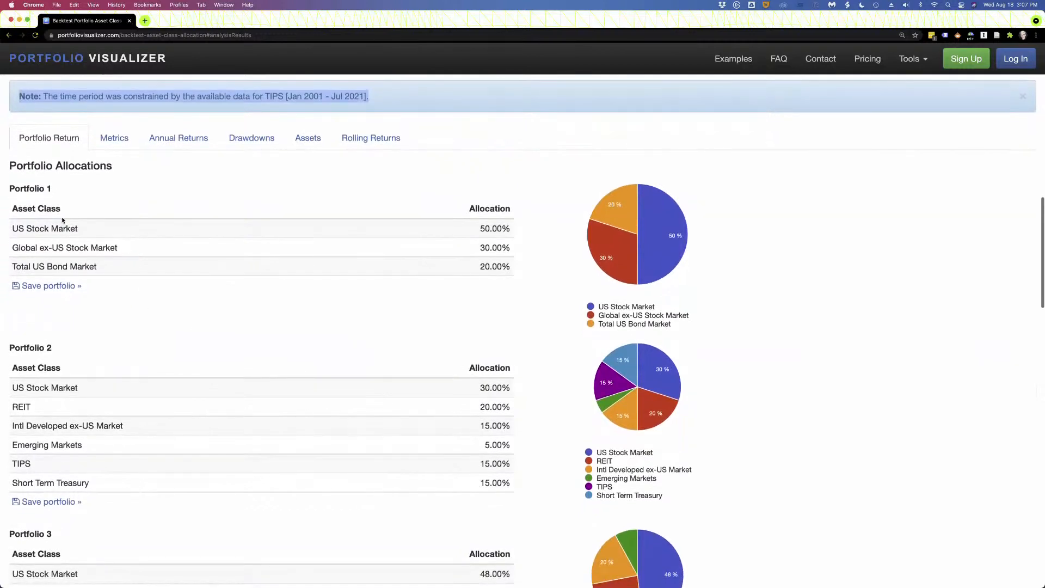
left_click_drag(49, 188, 9, 188)
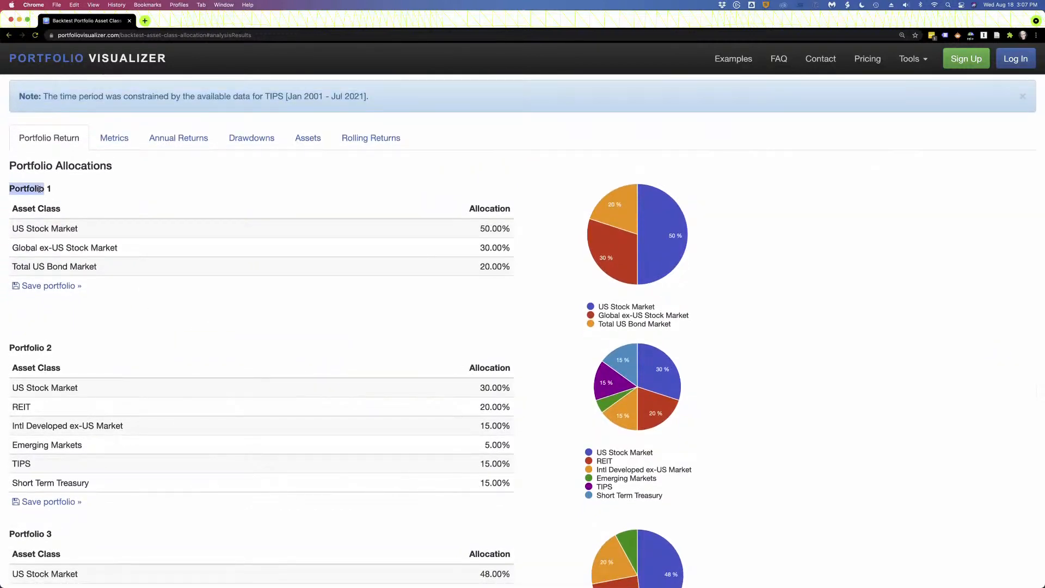
scroll(187, 433, "down", 10)
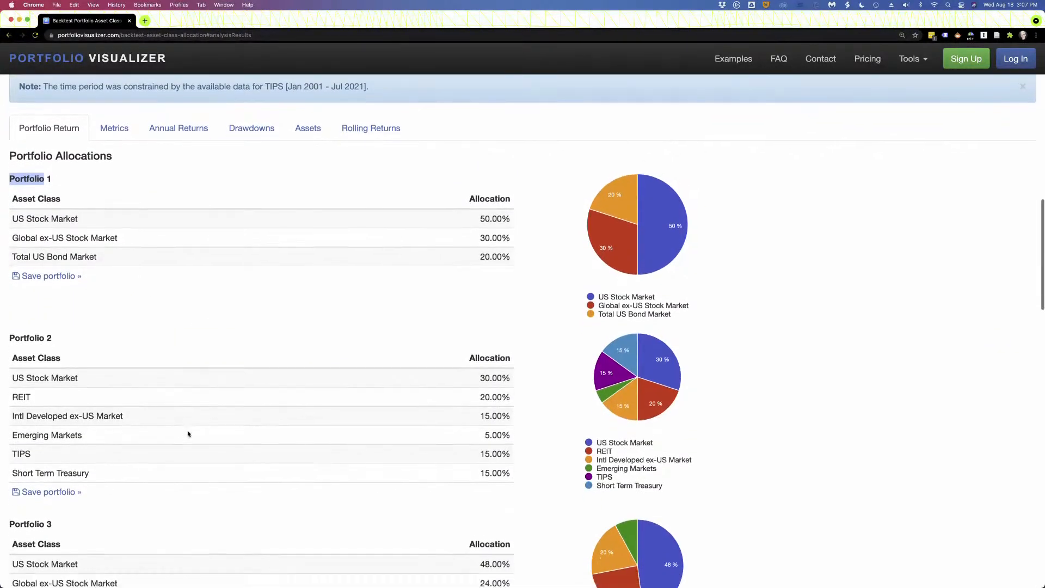
scroll(188, 433, "down", 4)
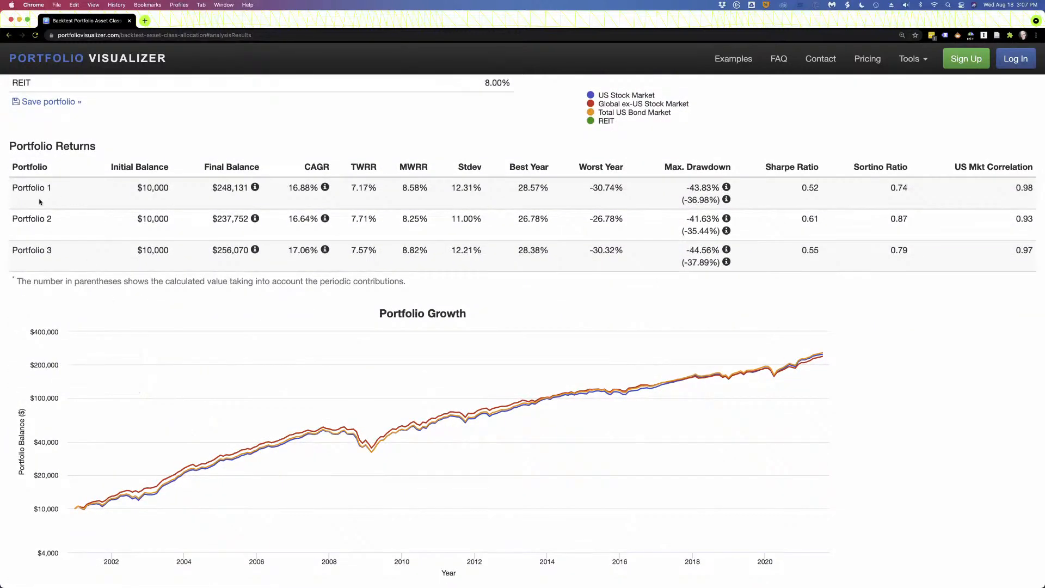
Switch the backtest's portfolio names to Custom and check the three names against the available lazy portfolios.
scroll(198, 267, "up", 15)
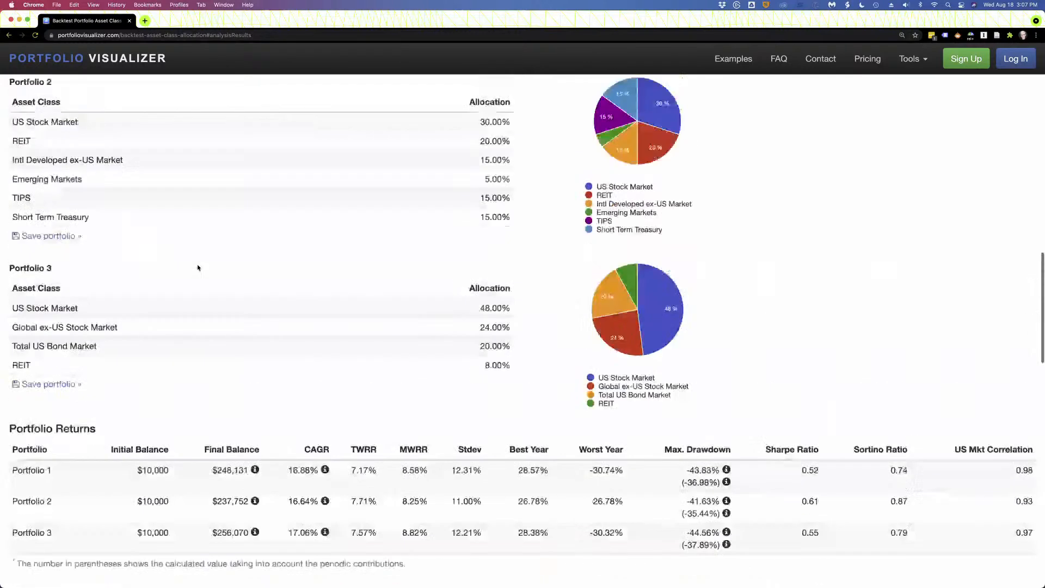
scroll(198, 267, "up", 5)
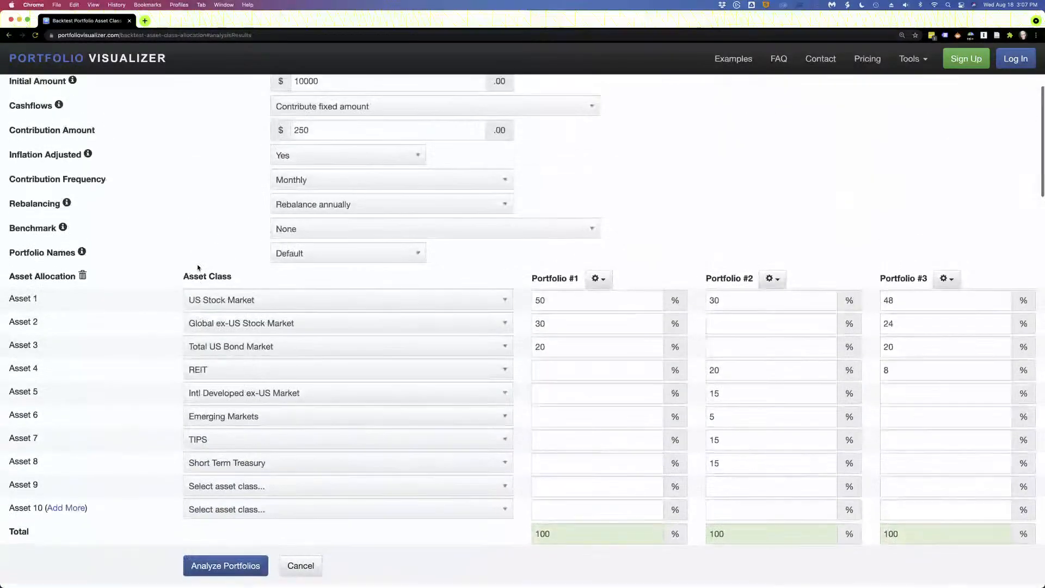
left_click(303, 268)
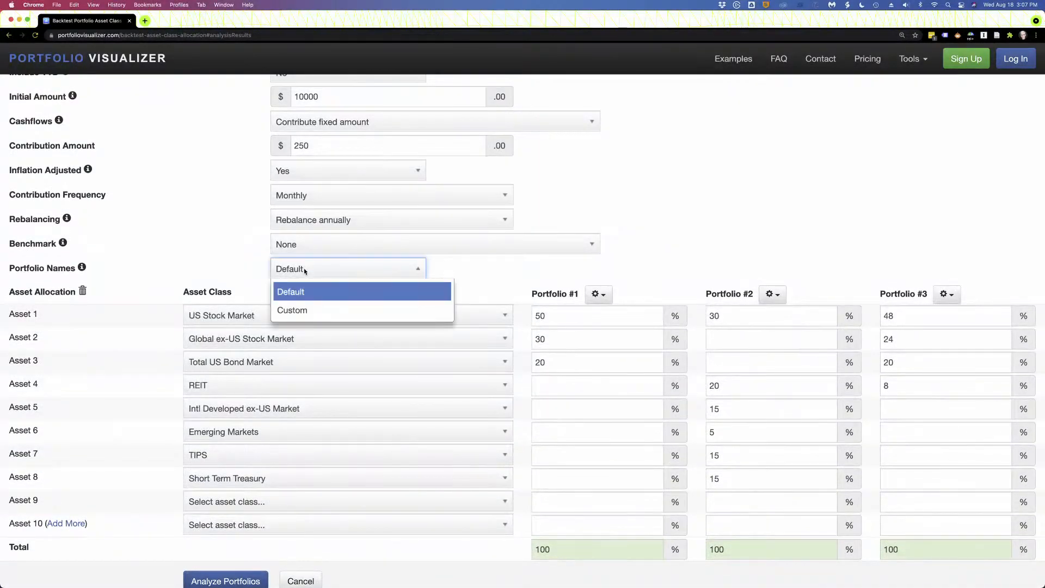
left_click(308, 310)
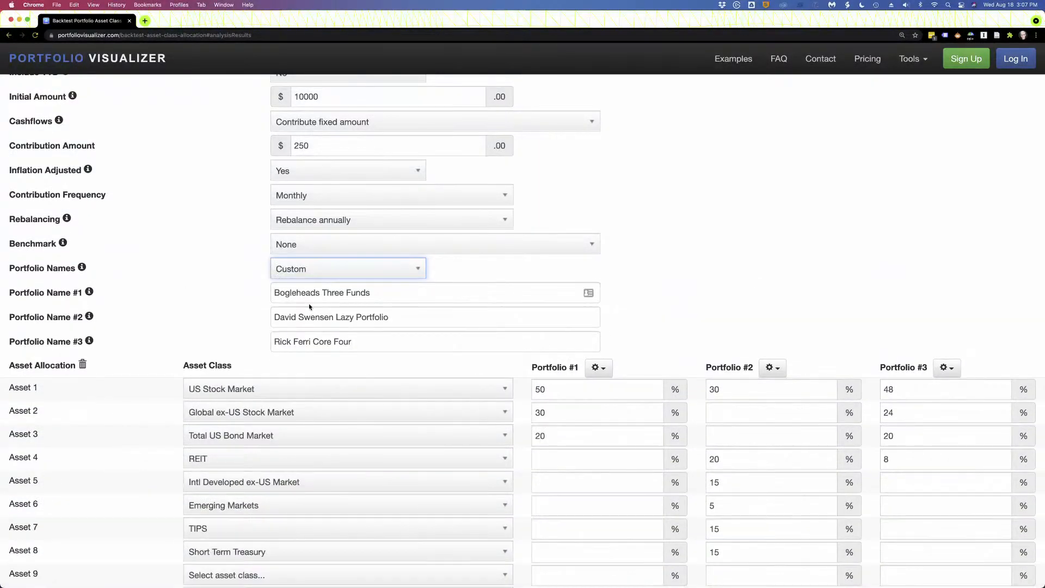
left_click(599, 368)
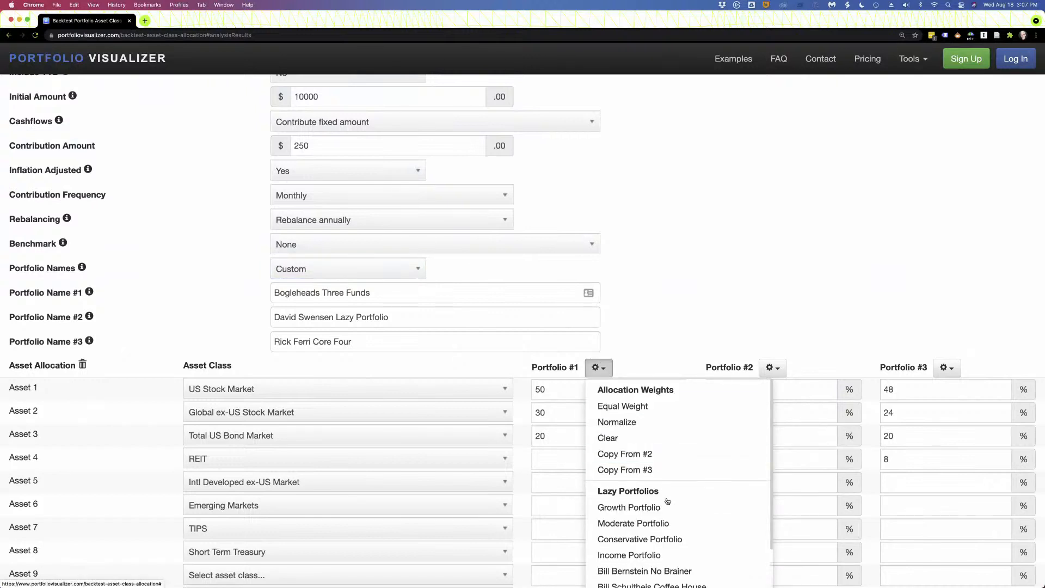
scroll(666, 503, "down", 2)
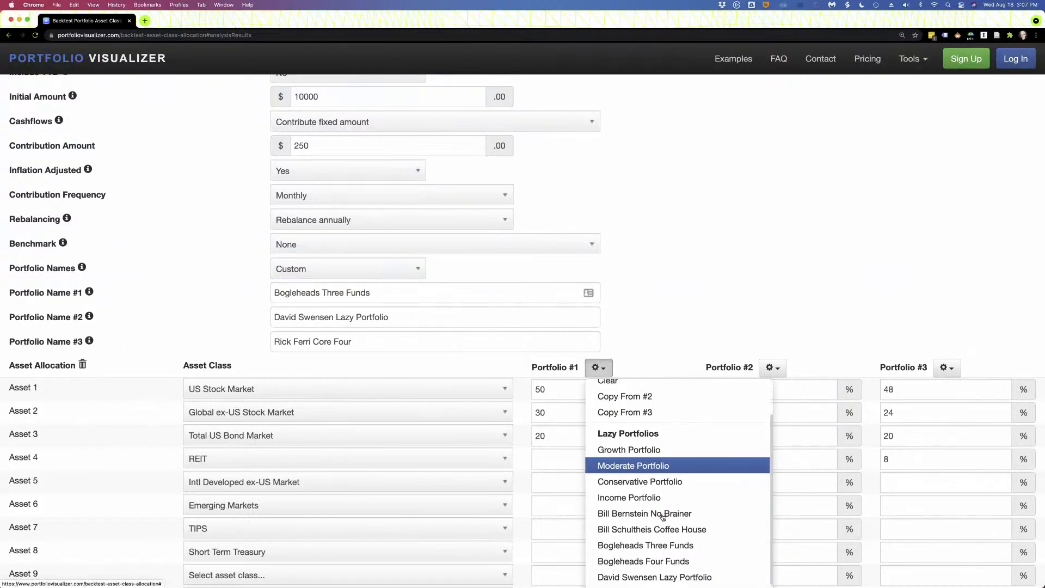
left_click(673, 306)
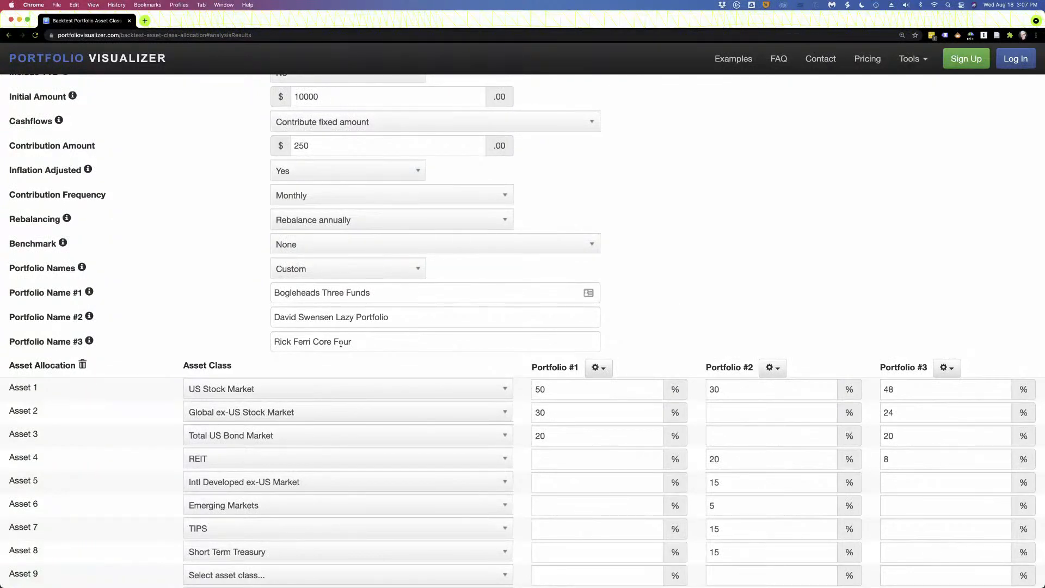
triple_click(326, 293)
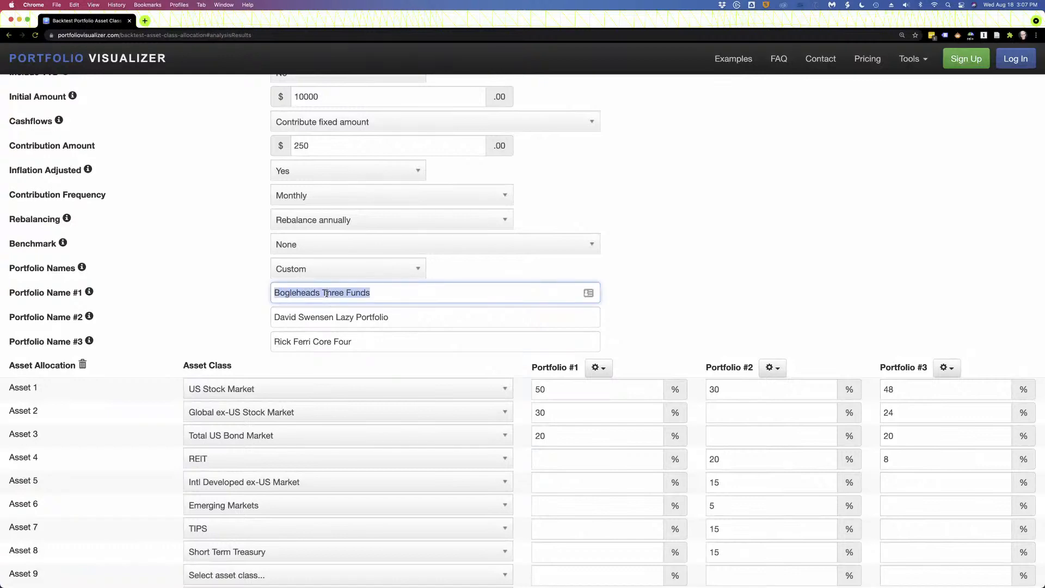
Rerun the portfolio analysis and check the custom names in the Portfolio Allocations and Portfolio Returns sections.
scroll(200, 294, "down", 5)
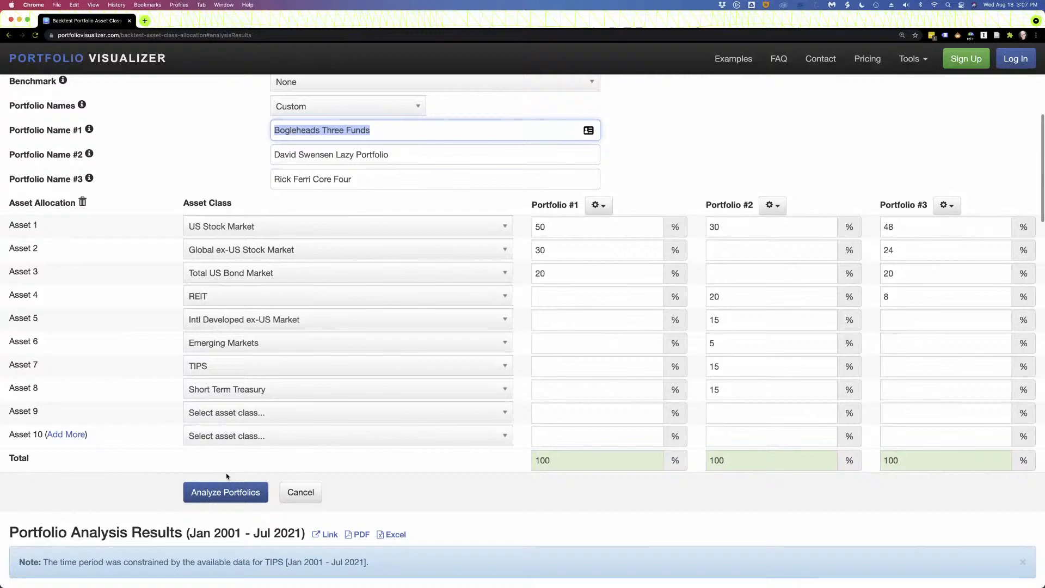
left_click(223, 492)
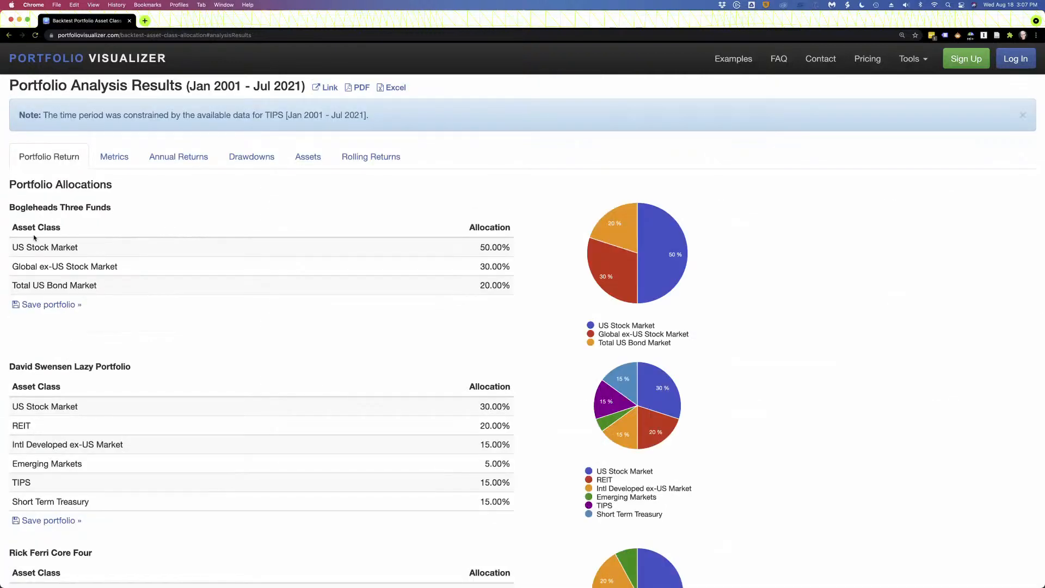
triple_click(29, 210)
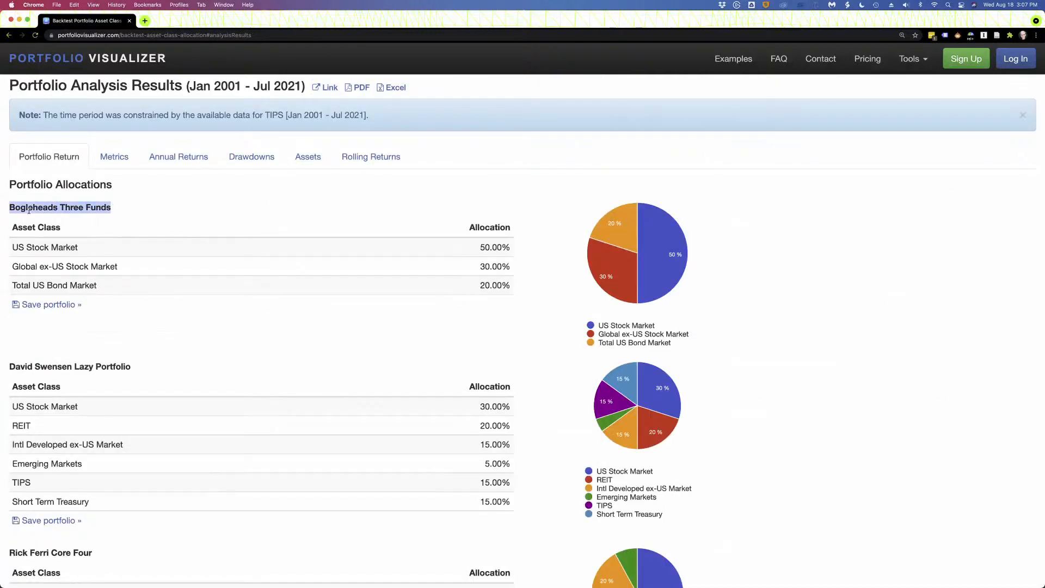
double_click(51, 367)
left_click(51, 367)
scroll(51, 369, "down", 5)
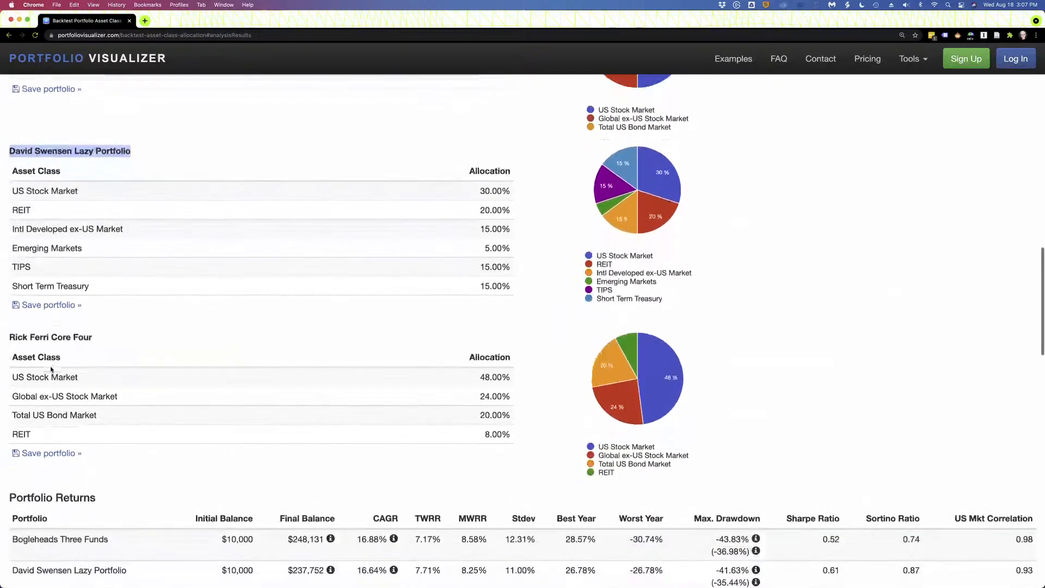
scroll(51, 369, "down", 3)
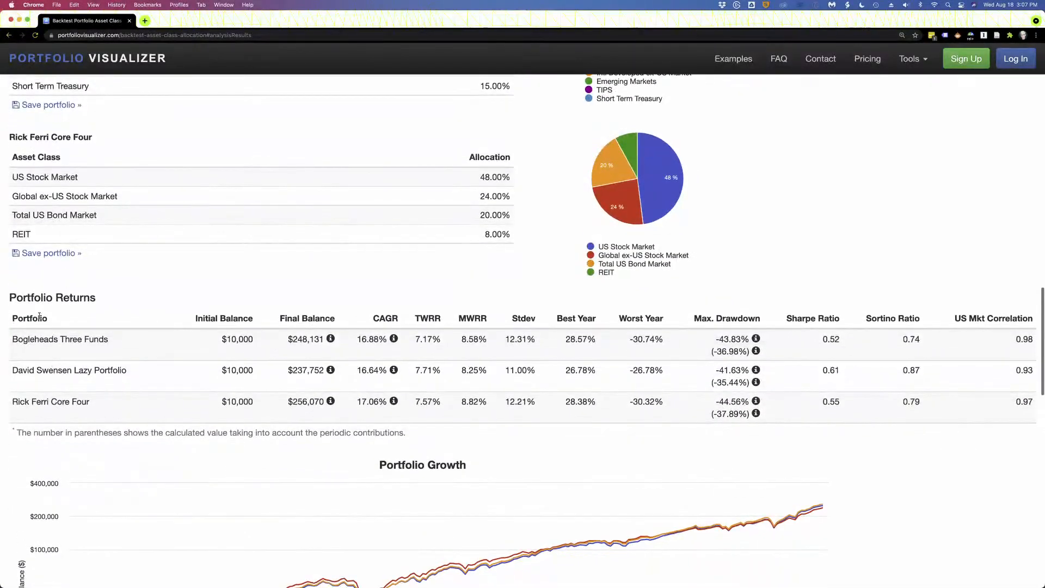
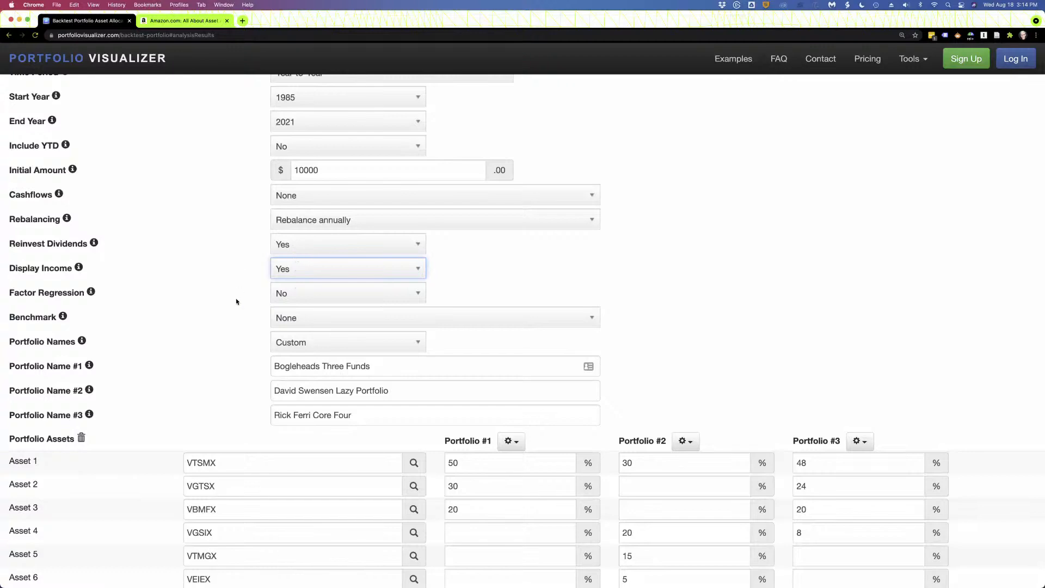
Rerun the fund-ticker portfolio analysis and check the results' start year and the note on the constrained time period.
scroll(236, 299, "down", 5)
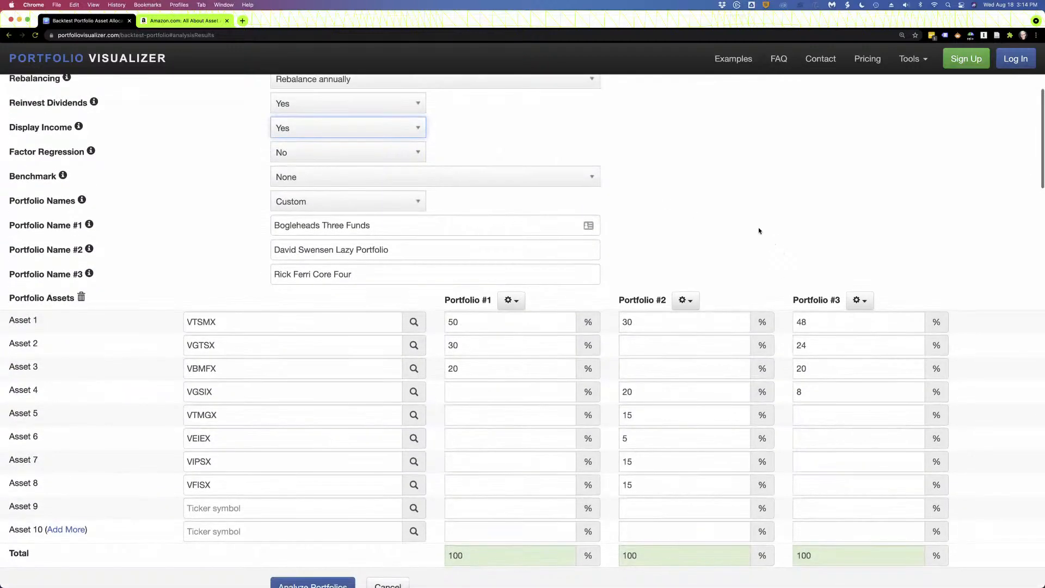
scroll(759, 228, "down", 4)
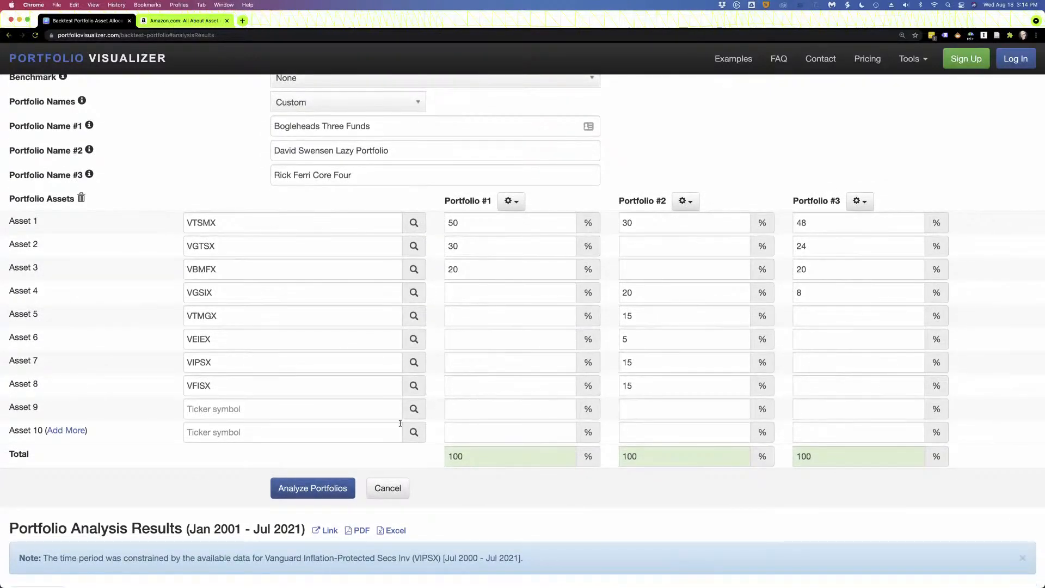
left_click(331, 488)
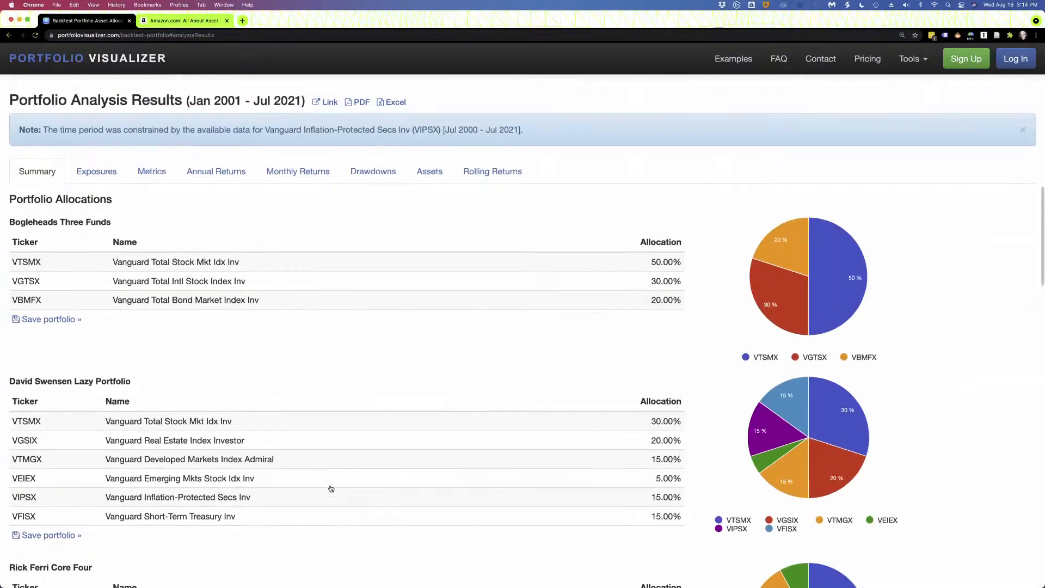
scroll(330, 435, "up", 6)
double_click(227, 251)
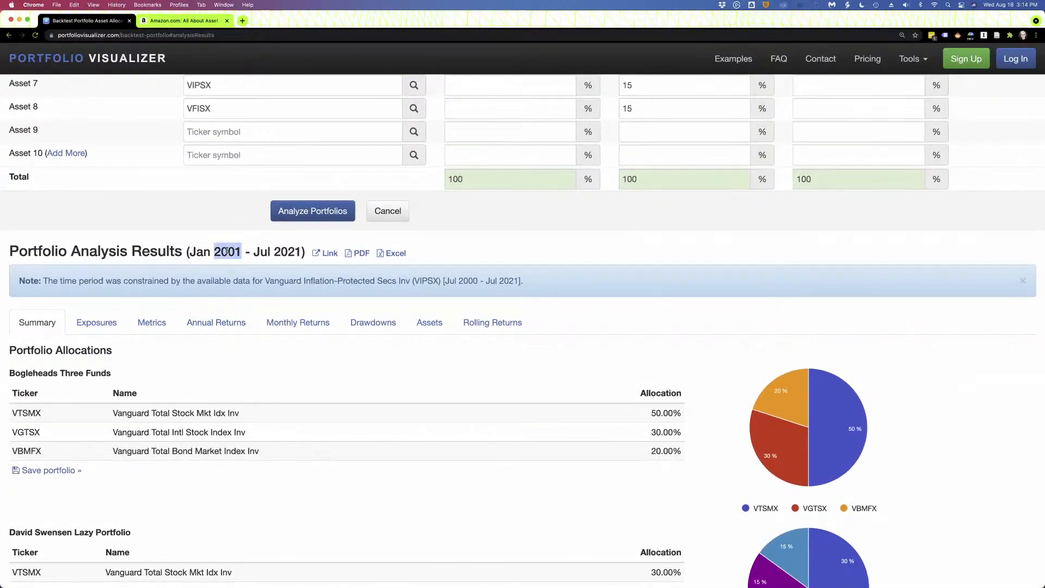
left_click(381, 280)
Review the three portfolios' allocations and compare their CAGR and Stdev in the Portfolio Returns table.
scroll(329, 307, "down", 5)
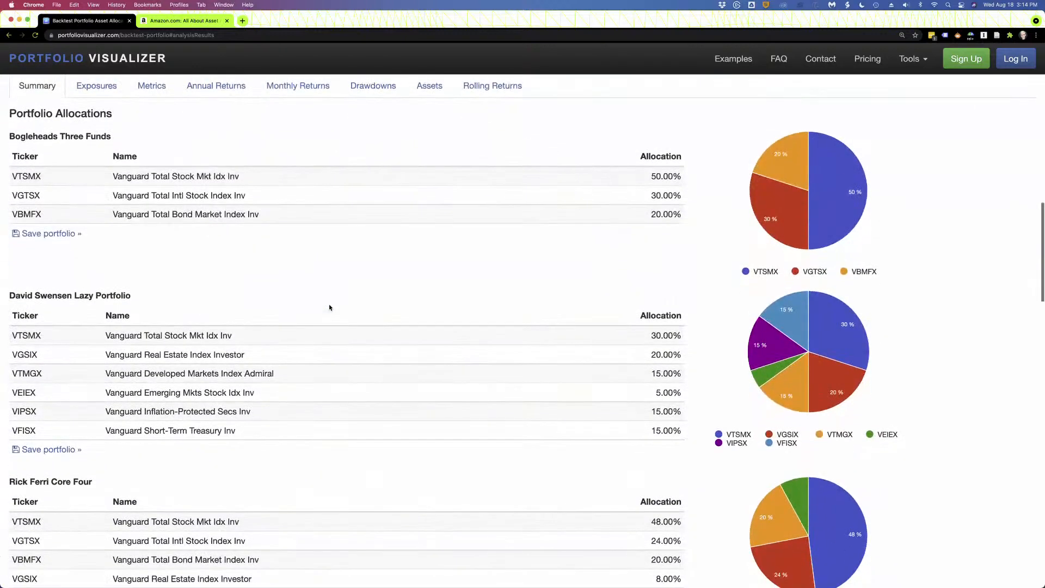
scroll(329, 308, "down", 7)
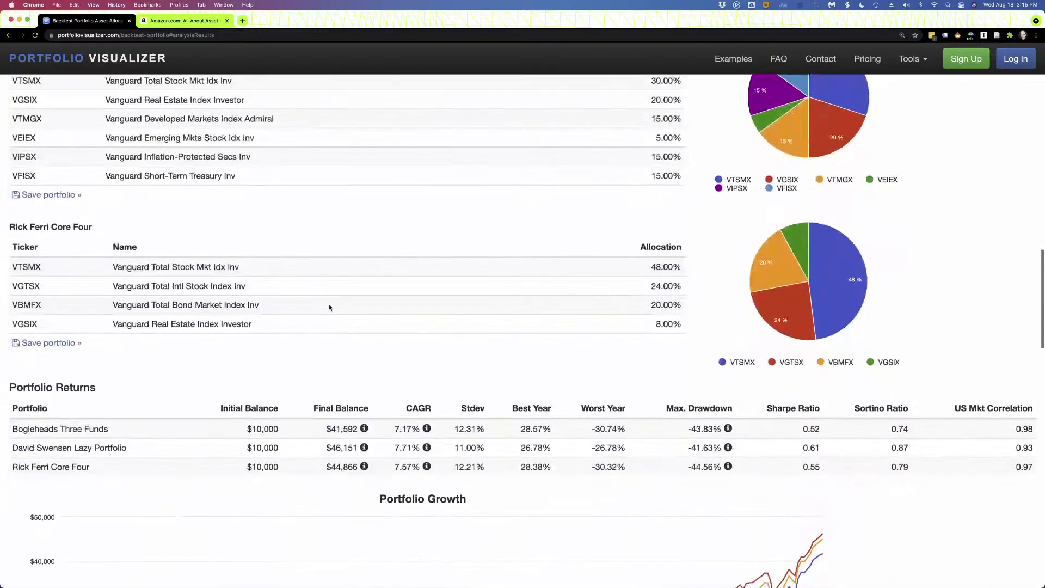
scroll(330, 307, "down", 2)
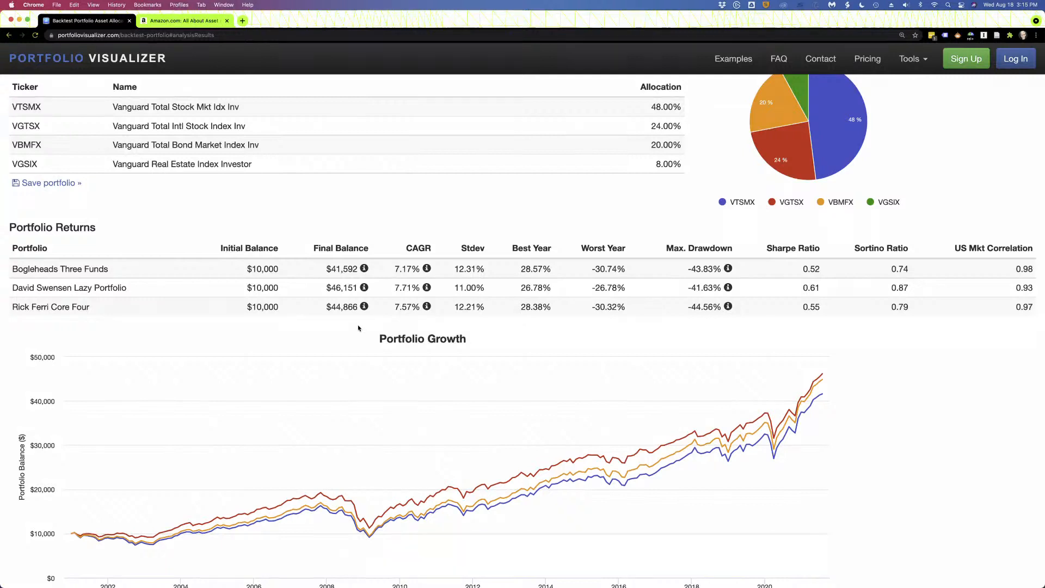
double_click(415, 247)
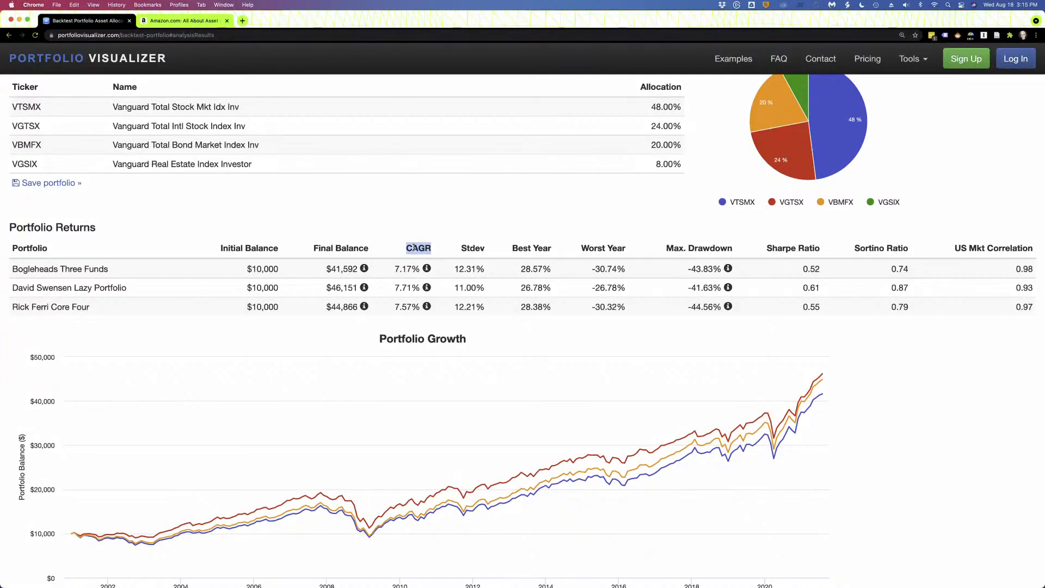
double_click(473, 248)
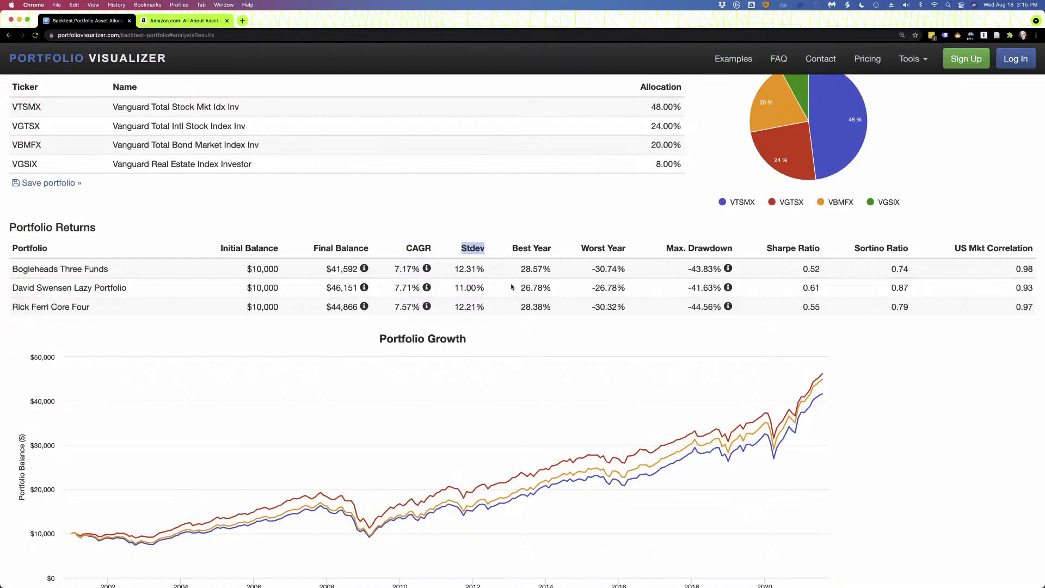
Look through the growth, annual and trailing returns down to the Portfolio Income chart, and read each portfolio's 2001 income.
scroll(512, 287, "down", 6)
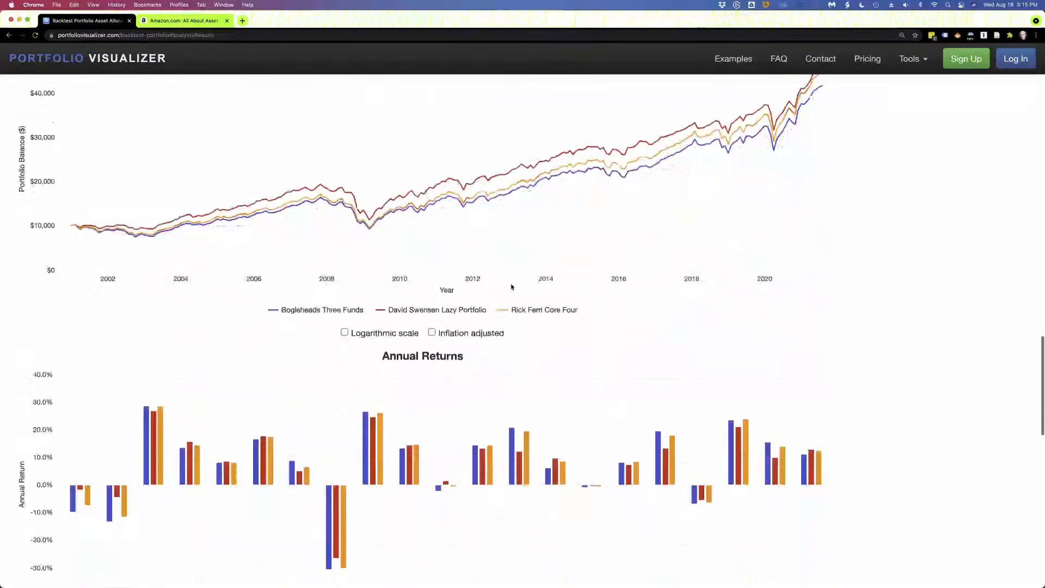
scroll(512, 286, "down", 6)
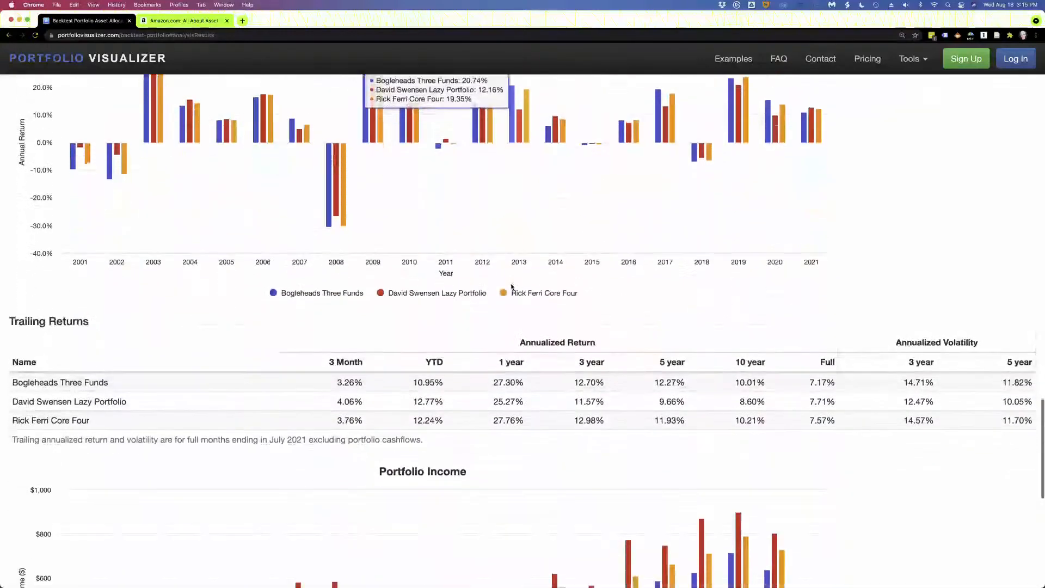
scroll(511, 287, "down", 5)
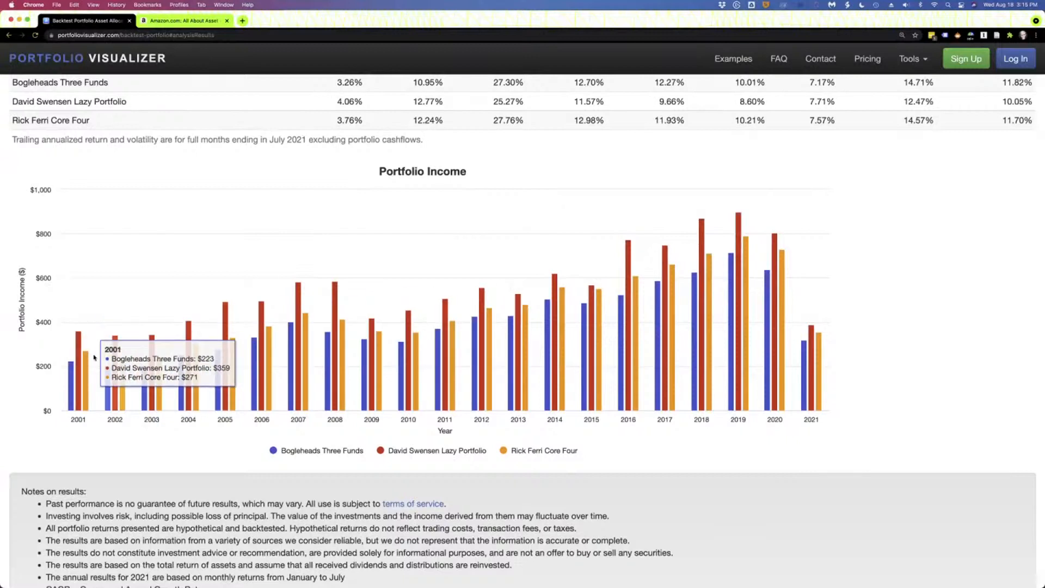
mouse_move(75, 384)
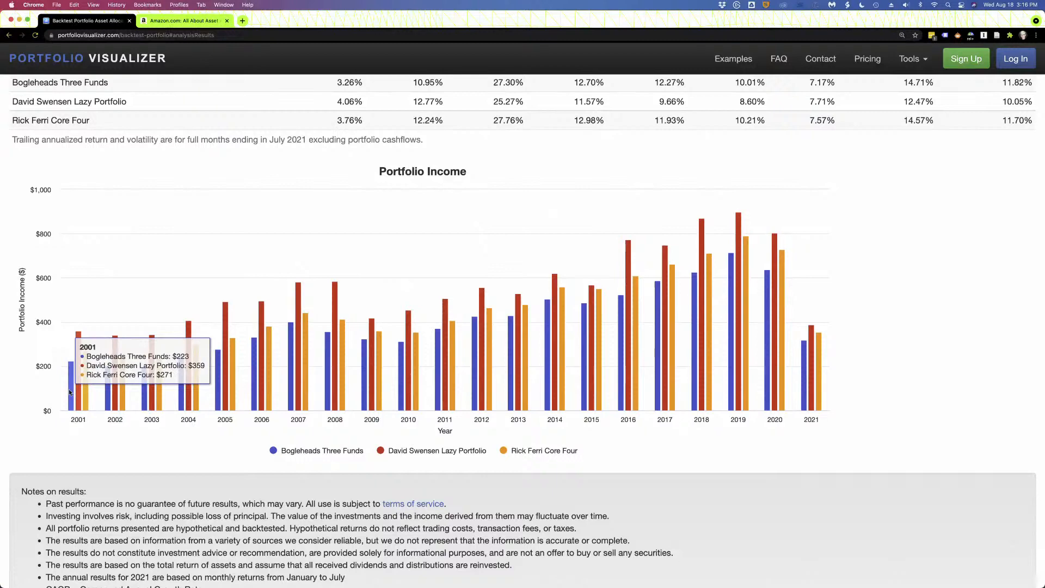
Set the backtest's initial amount to $1000000 and rerun the portfolio analysis.
scroll(70, 392, "up", 10)
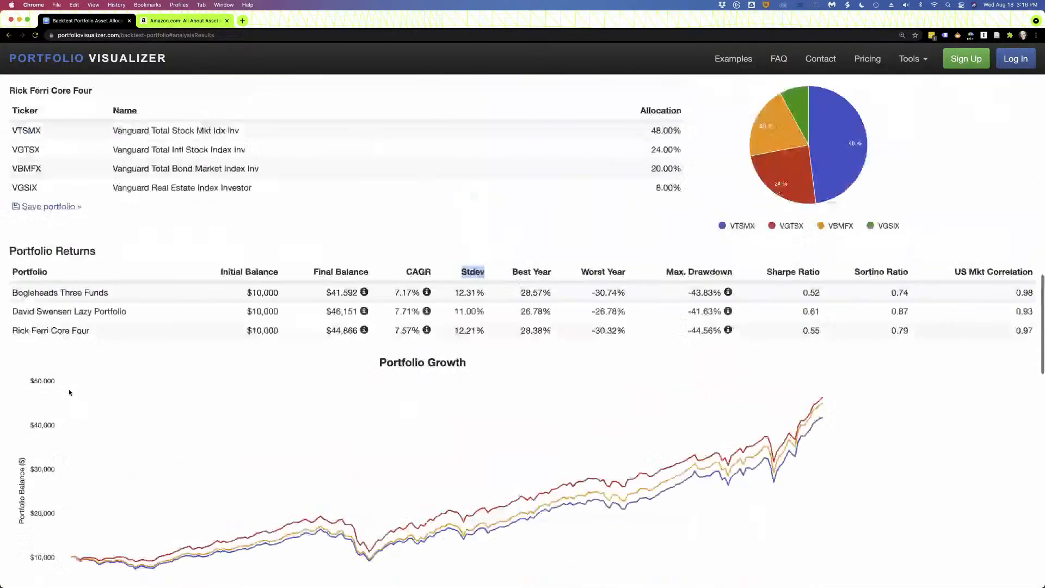
scroll(69, 392, "up", 15)
left_click(347, 276)
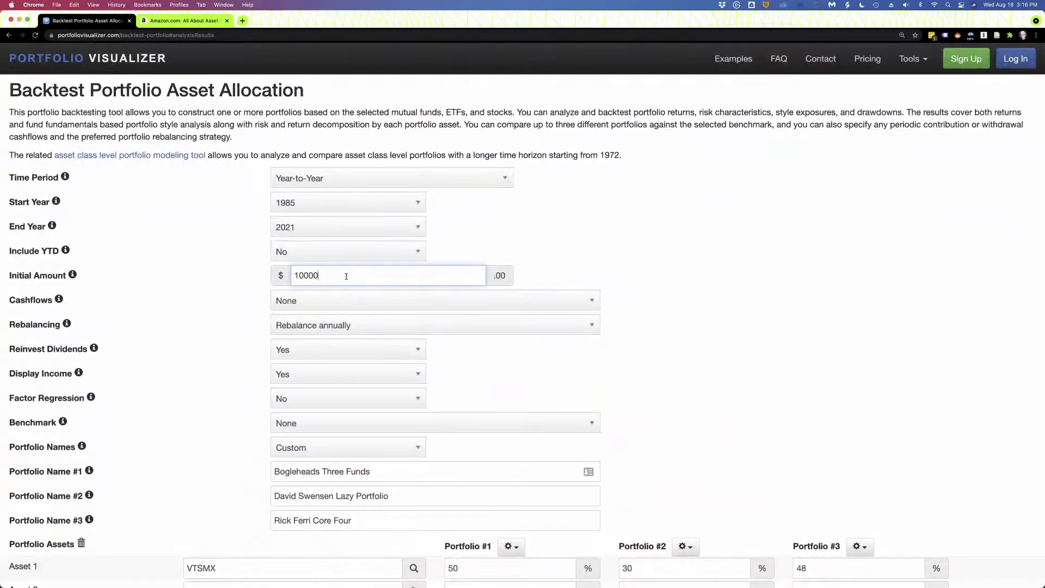
type("00")
scroll(254, 398, "down", 7)
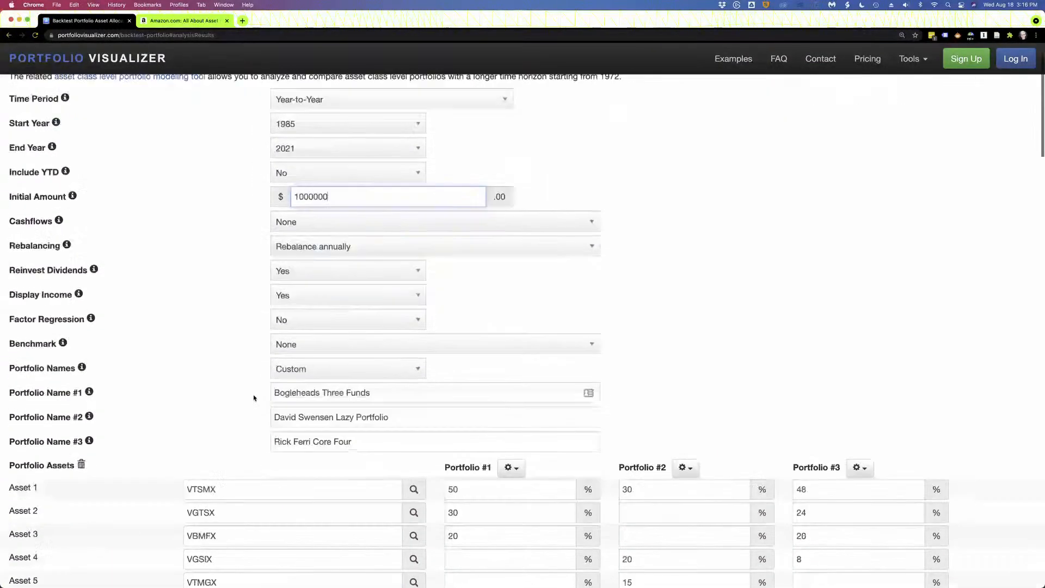
scroll(254, 398, "down", 1)
left_click(285, 403)
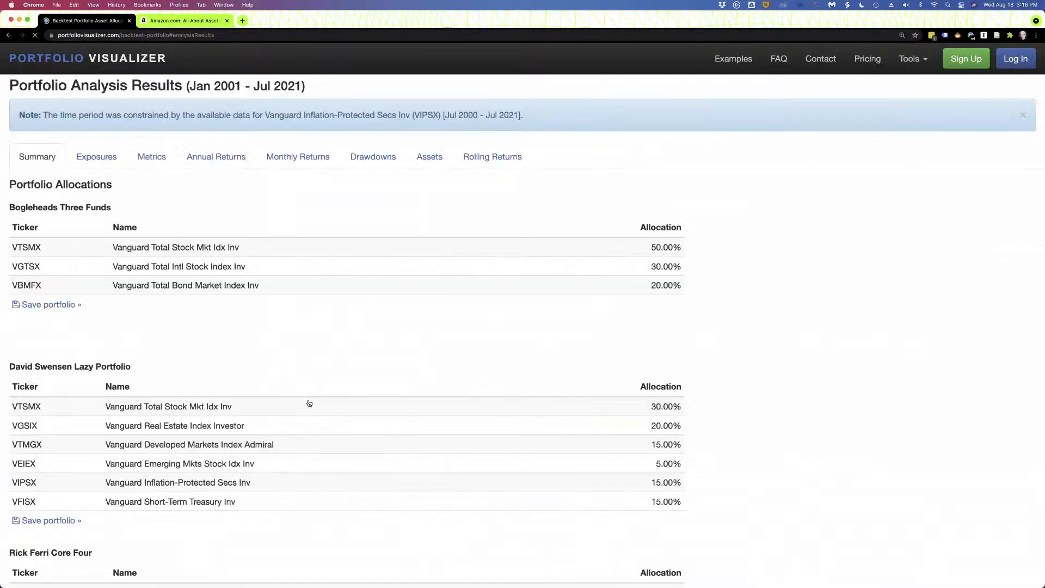
Examine the yearly income of the three portfolios in the Portfolio Income chart for the new initial amount.
scroll(310, 403, "down", 20)
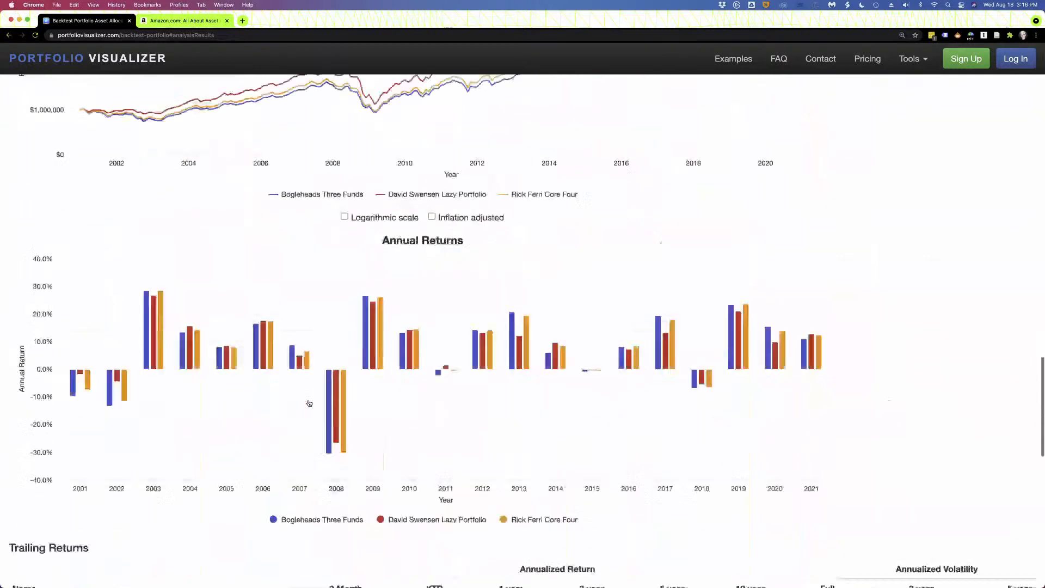
scroll(309, 403, "down", 5)
mouse_move(158, 447)
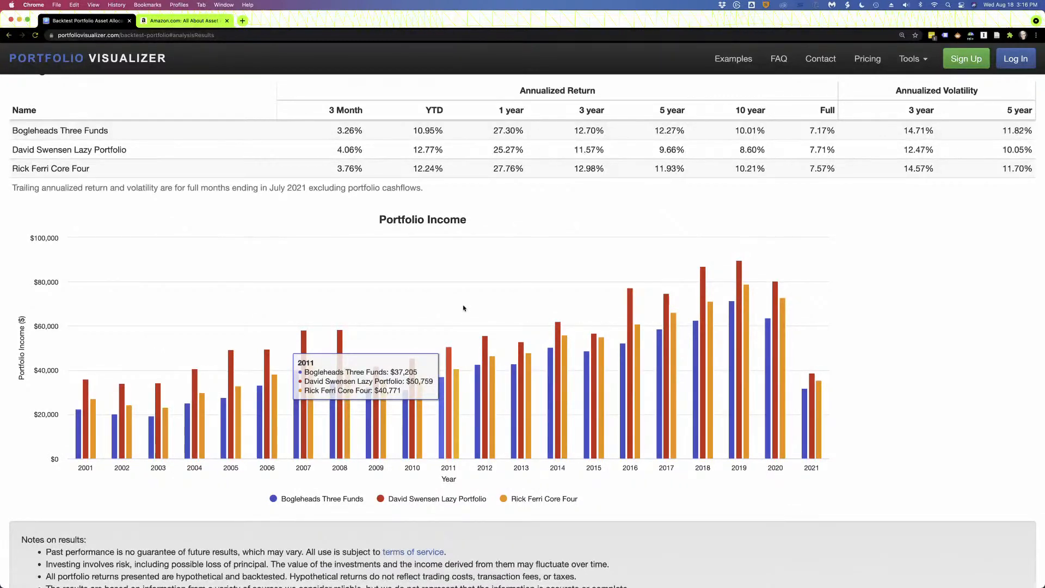
Set the backtest's cashflows to Withdraw fixed amount with a withdrawal amount of $45000.
scroll(463, 308, "up", 15)
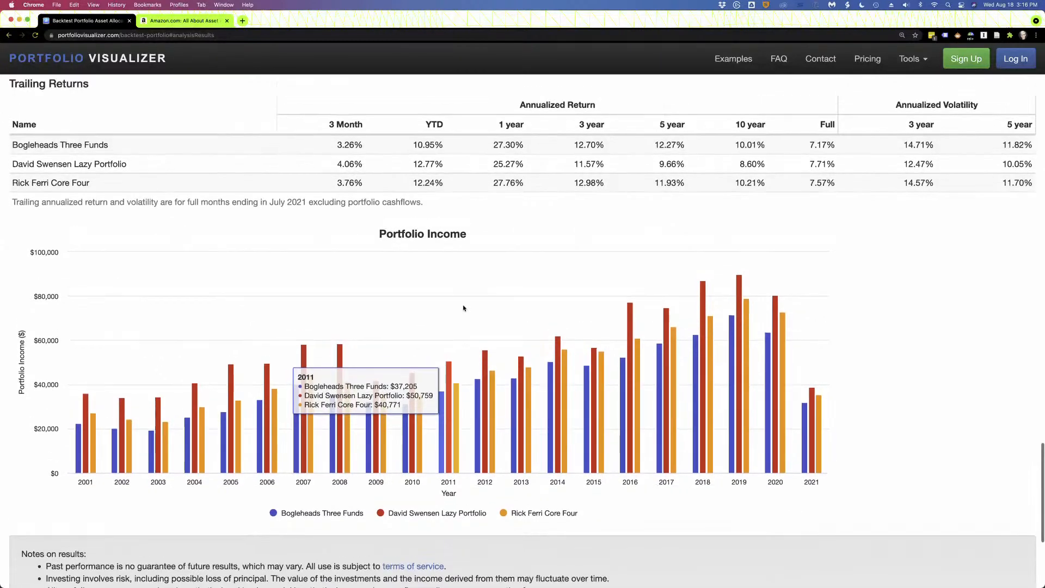
scroll(464, 308, "up", 15)
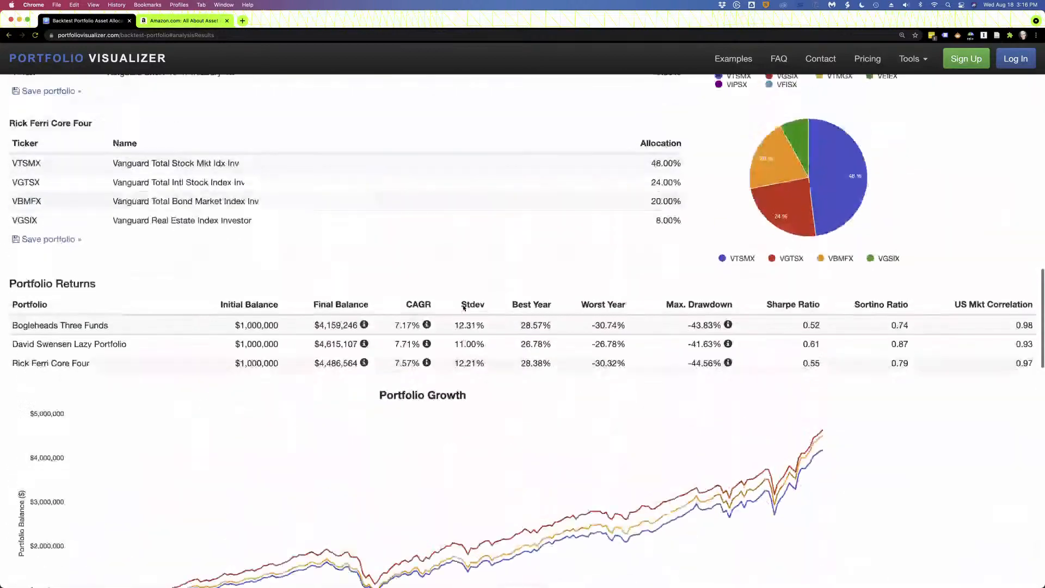
scroll(463, 308, "up", 10)
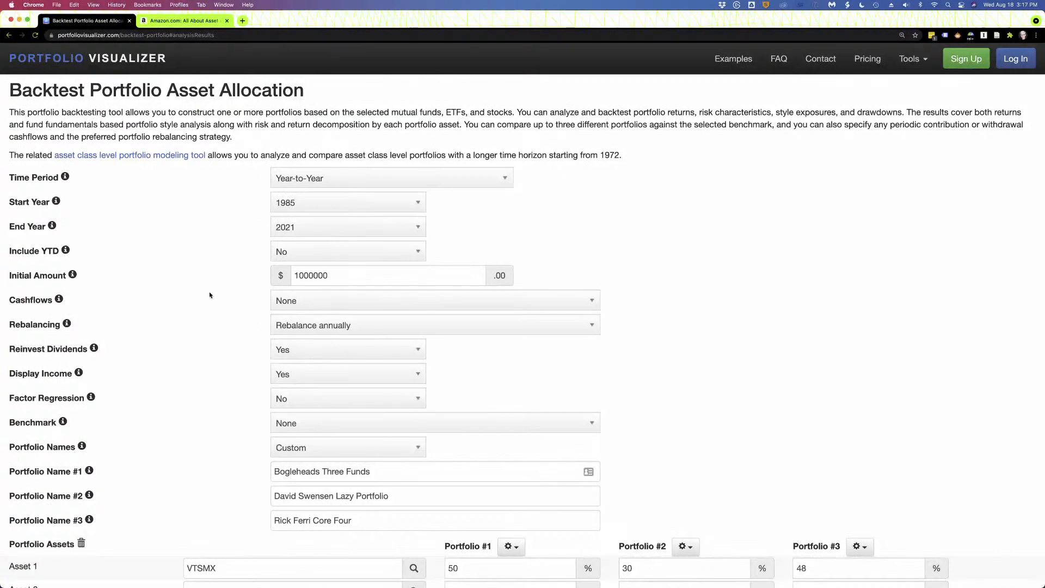
left_click(290, 300)
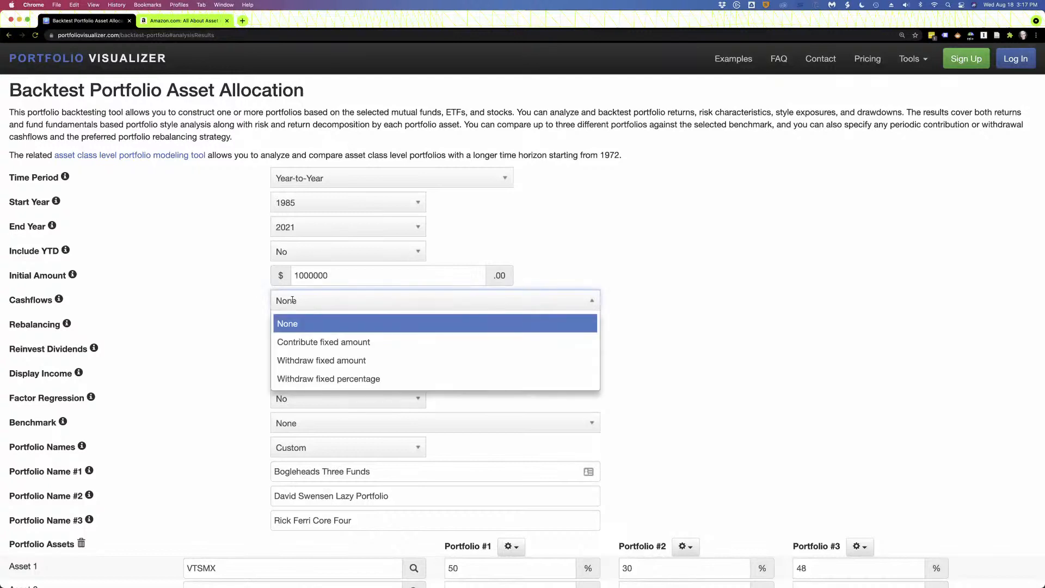
left_click(312, 361)
left_click(319, 326)
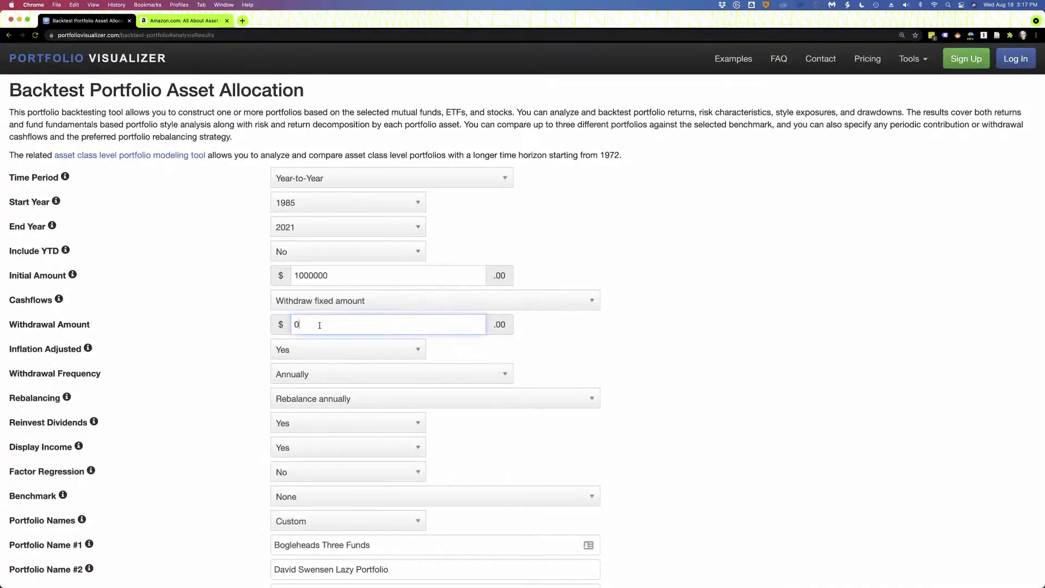
key("BackSpace")
type("45000")
Check the withdrawal frequency options, keeping Annually with inflation adjustment set to Yes, and rerun the portfolio analysis.
left_click(286, 375)
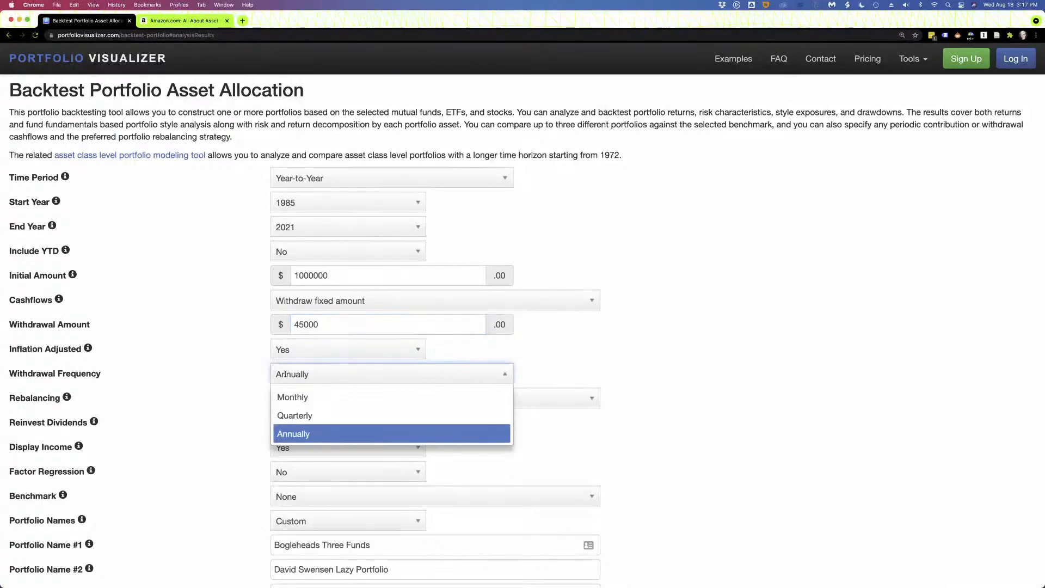
left_click(285, 374)
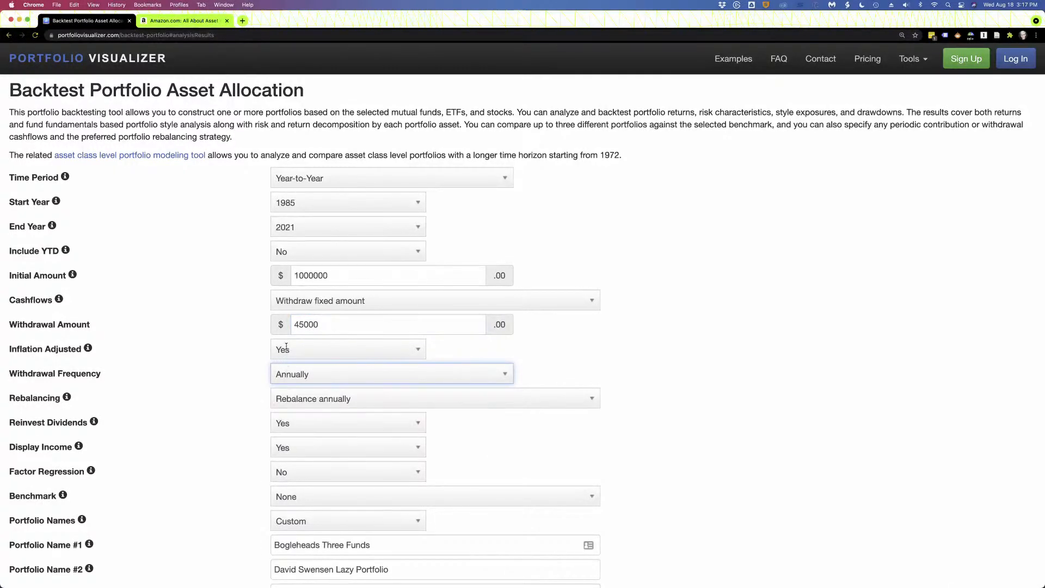
key("shift+Tab")
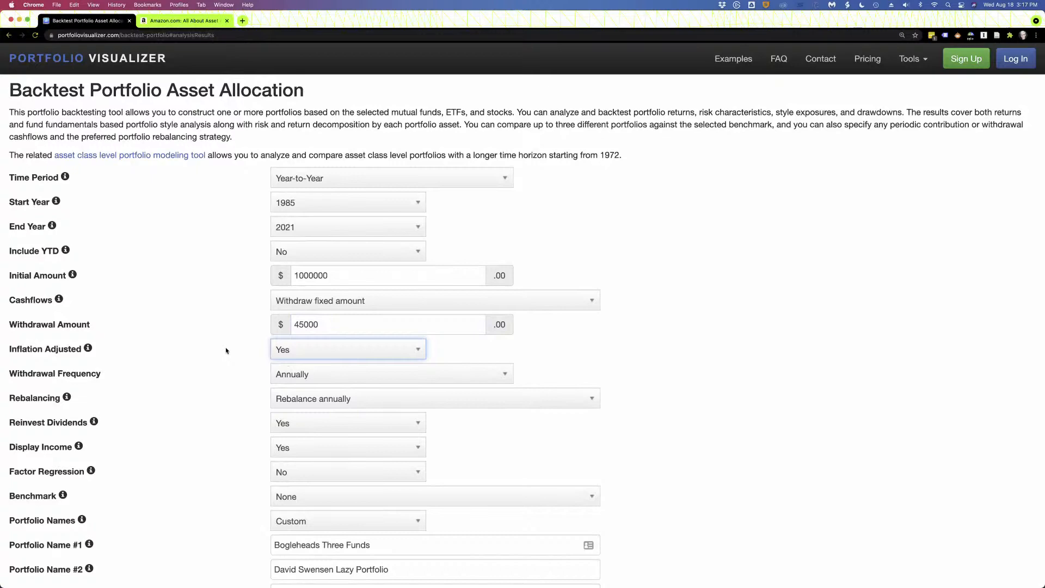
scroll(225, 350, "down", 5)
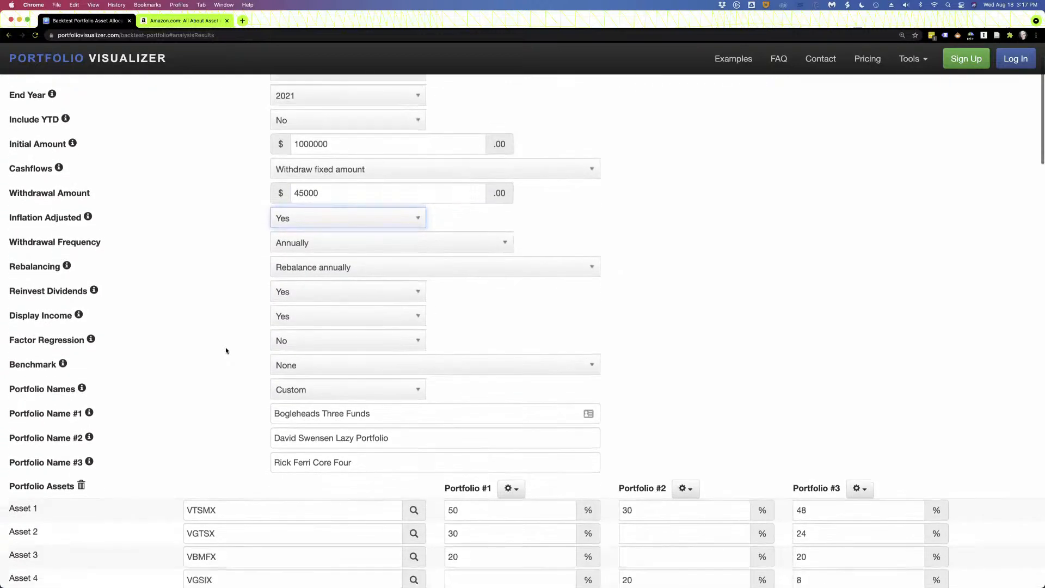
scroll(226, 351, "down", 10)
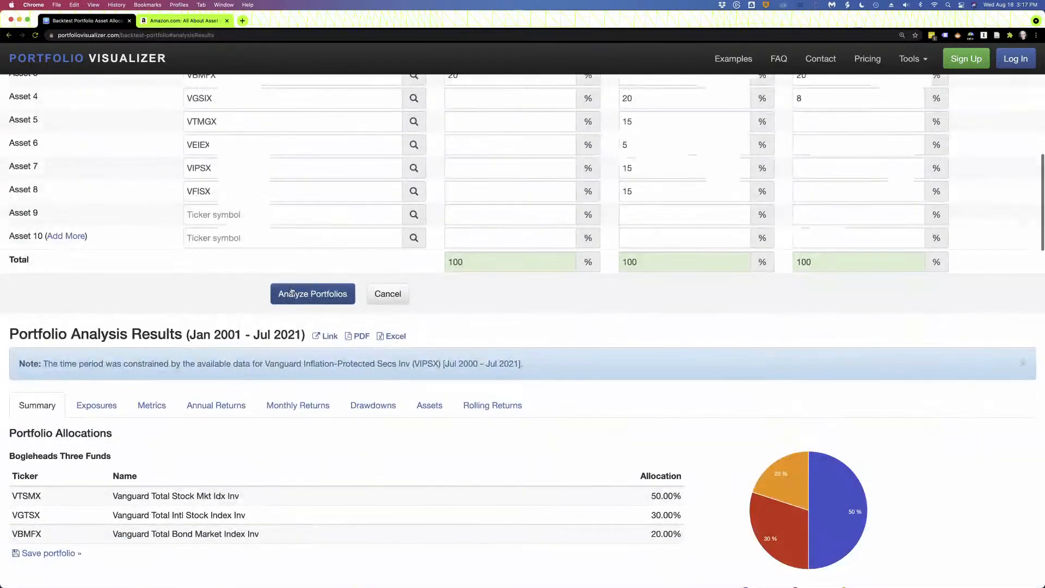
left_click(297, 289)
Compare the portfolios' final balances after withdrawals in the Portfolio Returns table and check the time period of the results.
scroll(210, 303, "down", 5)
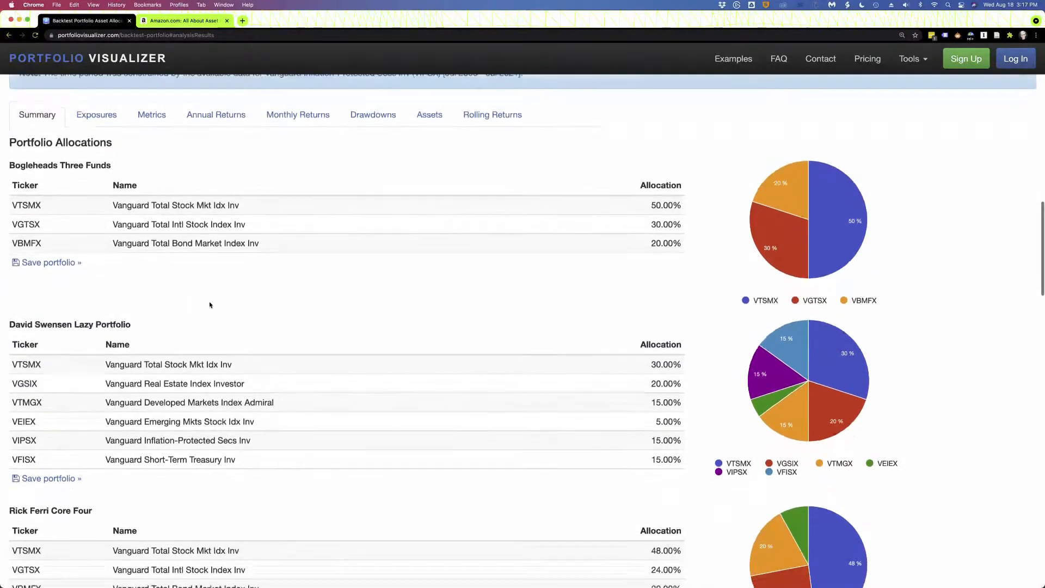
scroll(210, 305, "down", 5)
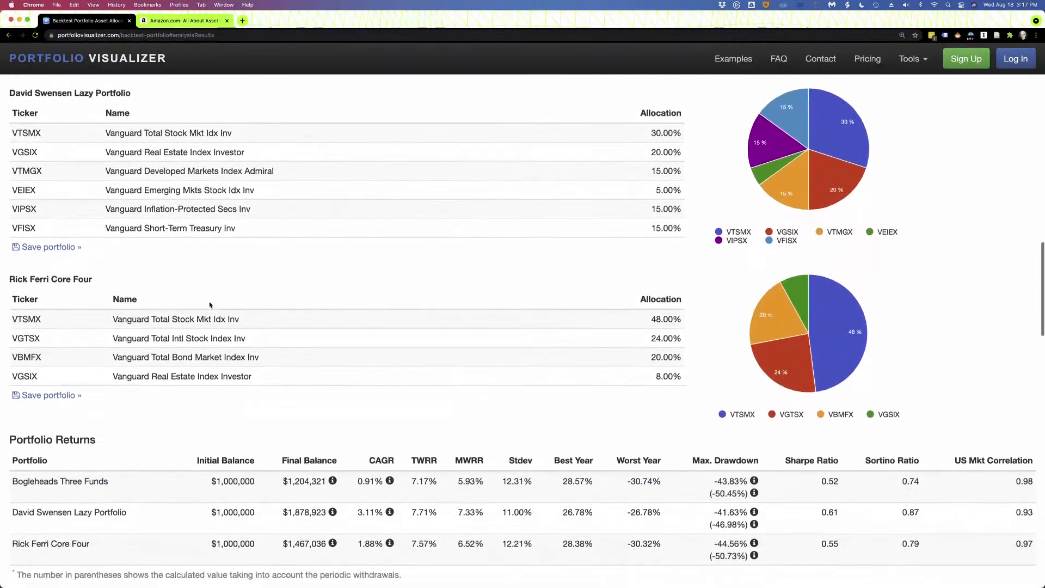
scroll(210, 305, "up", 2)
scroll(322, 466, "down", 5)
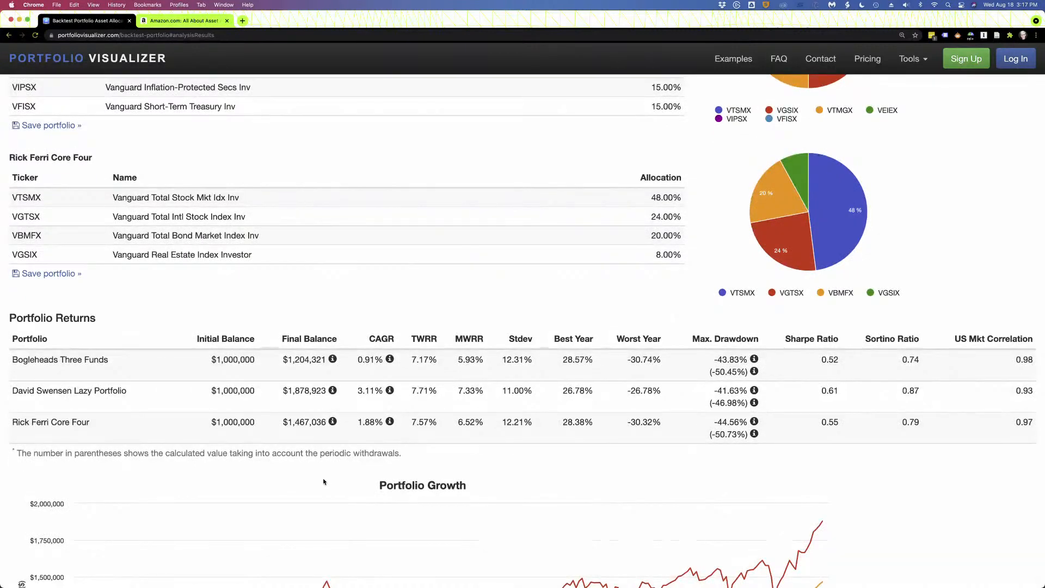
scroll(323, 481, "up", 8)
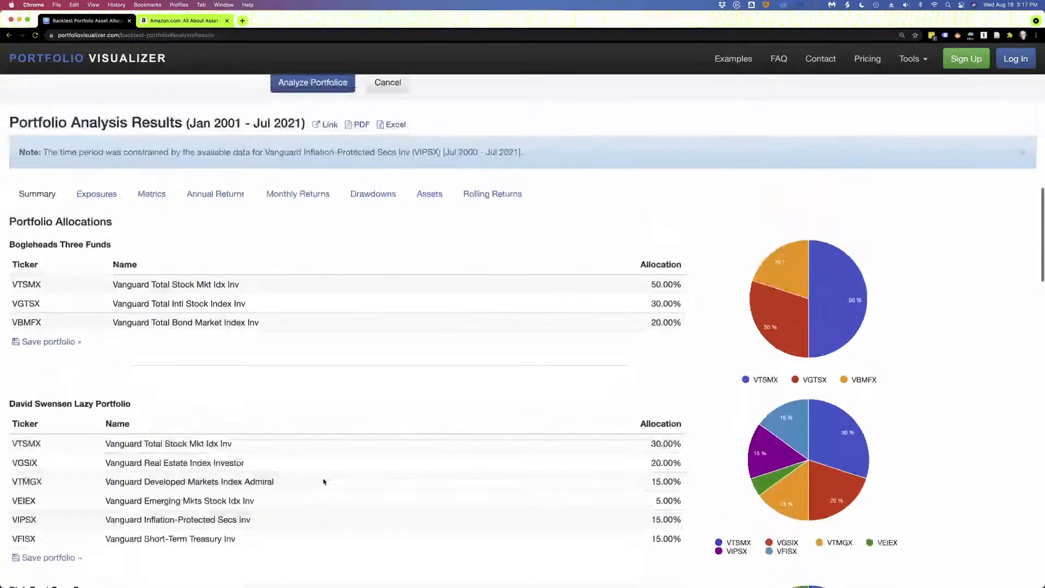
triple_click(222, 136)
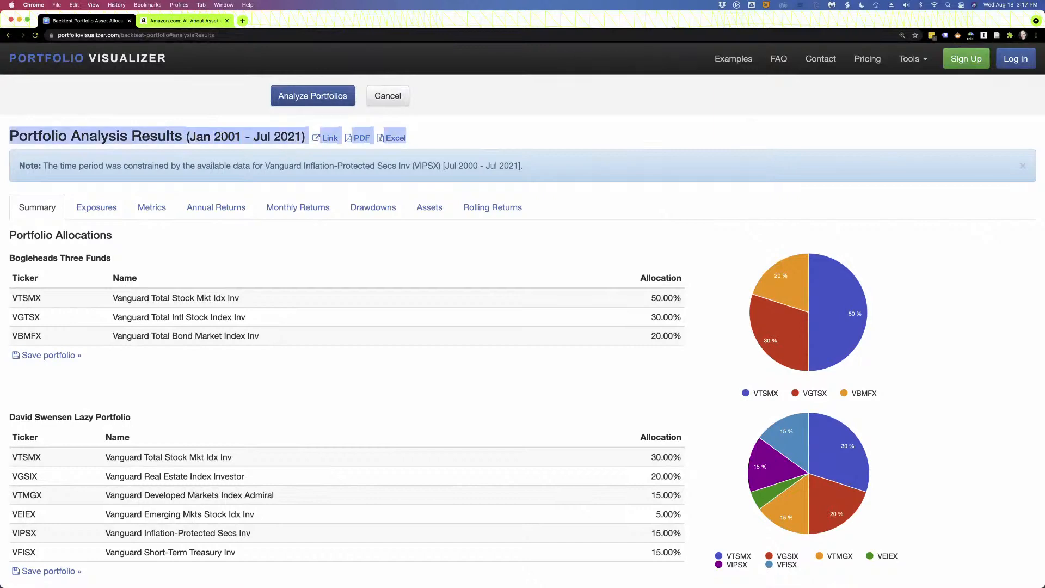
scroll(323, 346, "down", 5)
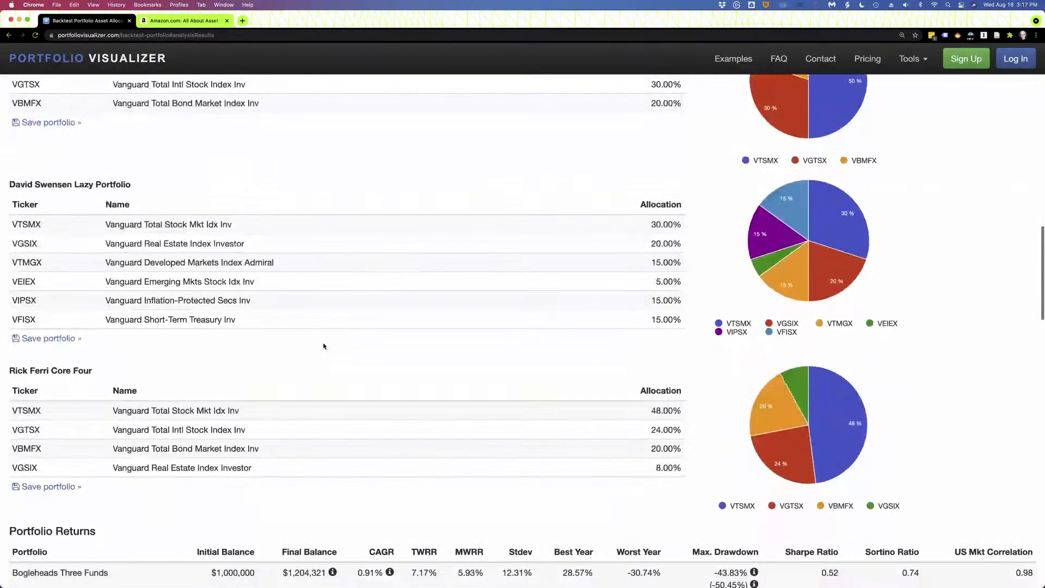
Compare the three portfolios' final balances in the Portfolio Returns table with their curves in the Portfolio Growth chart.
scroll(323, 346, "down", 3)
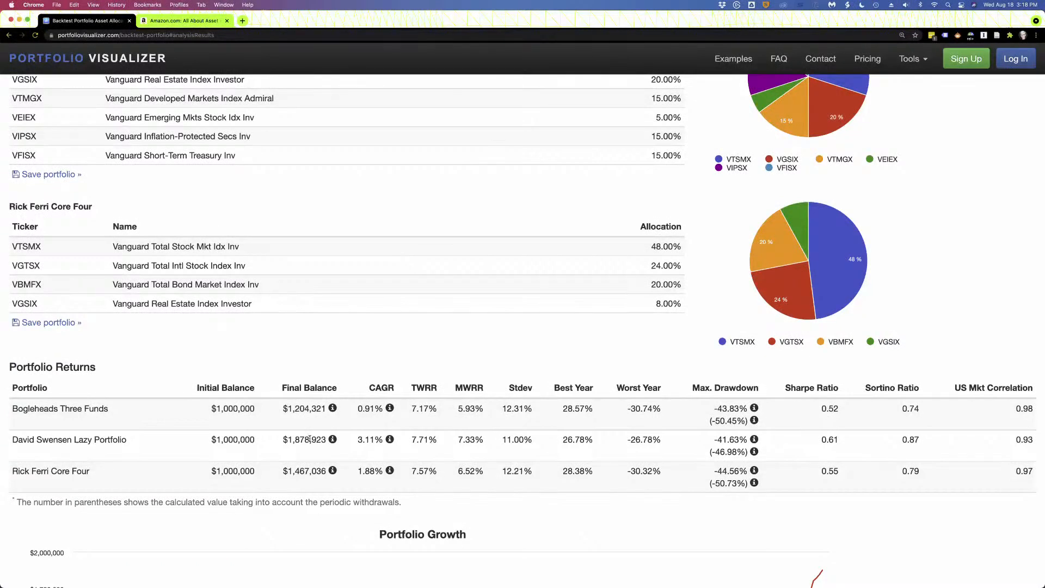
scroll(309, 439, "down", 5)
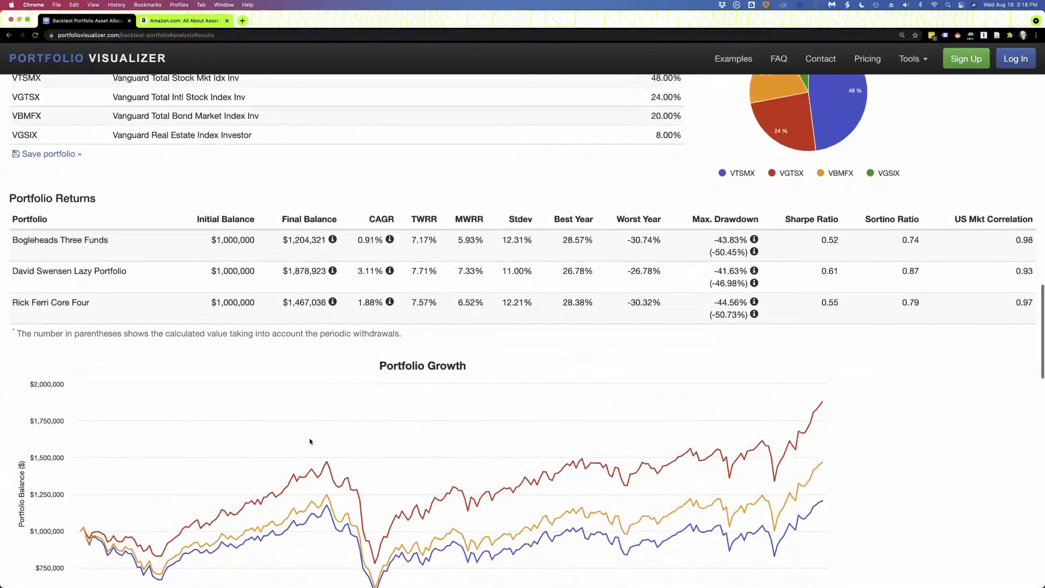
scroll(309, 441, "up", 2)
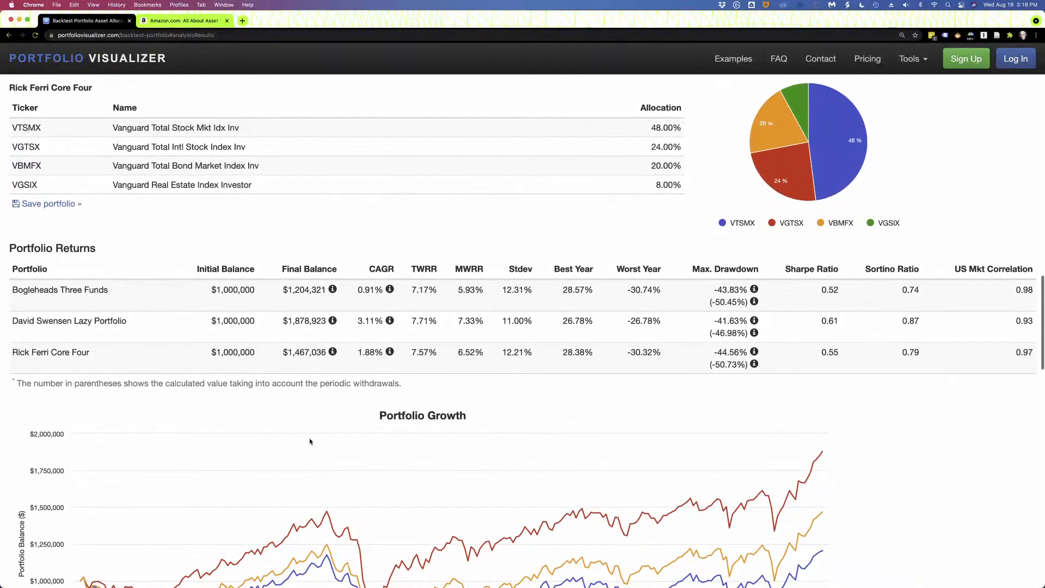
Look up the fund names behind the tickers VGSIX, VTMGX, VGTSX, VFISX, VIPSX and VEIEX in the portfolio assets list.
scroll(310, 441, "up", 2)
scroll(310, 441, "up", 20)
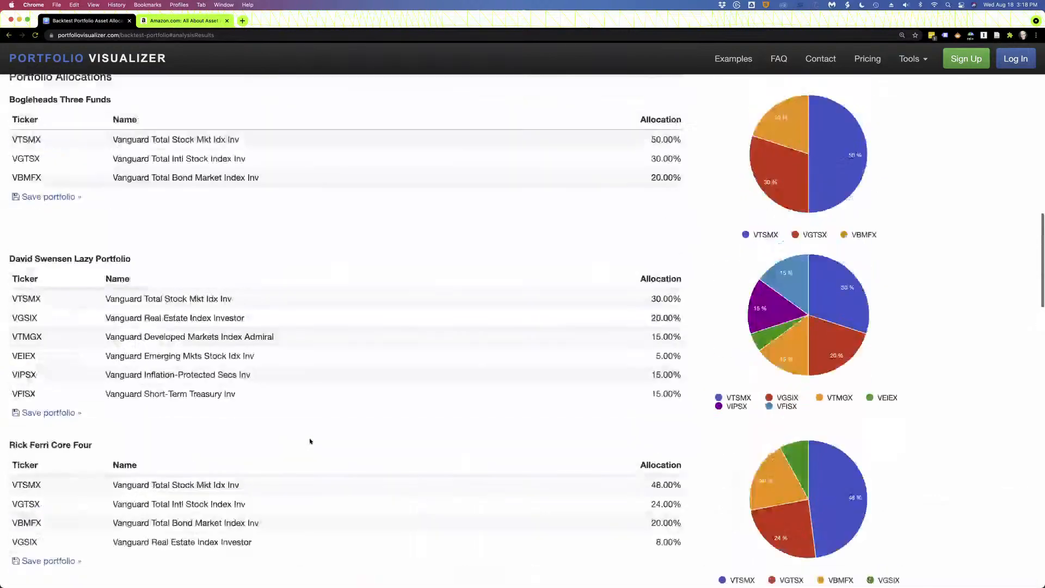
scroll(310, 441, "up", 2)
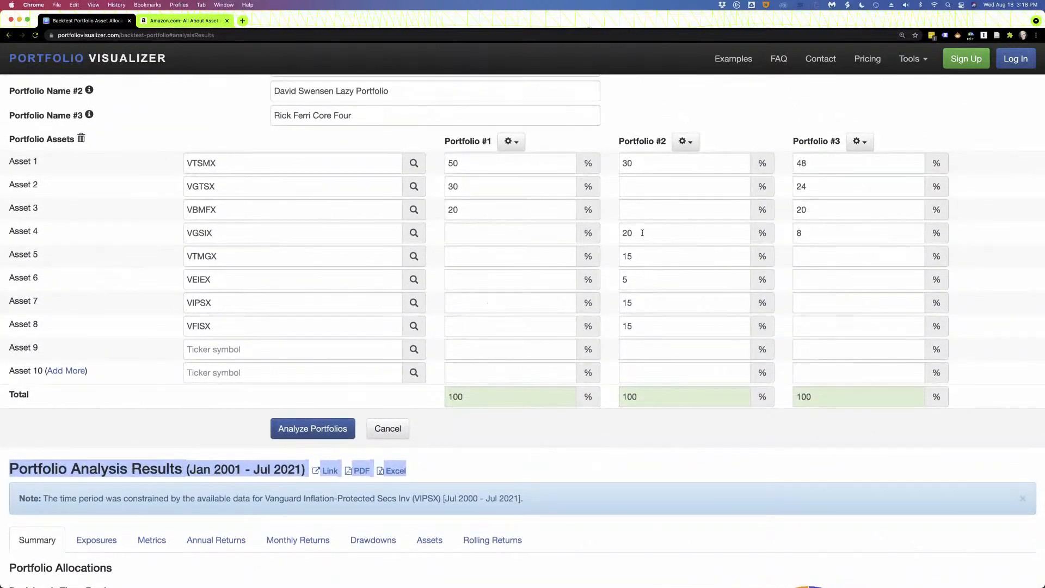
left_click(259, 235)
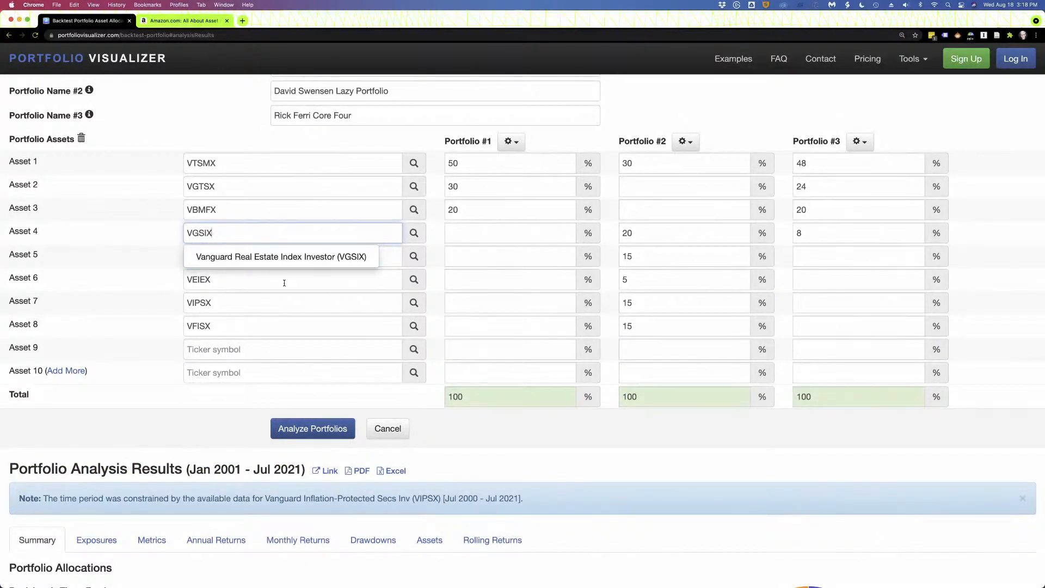
left_click(286, 278)
left_click(289, 257)
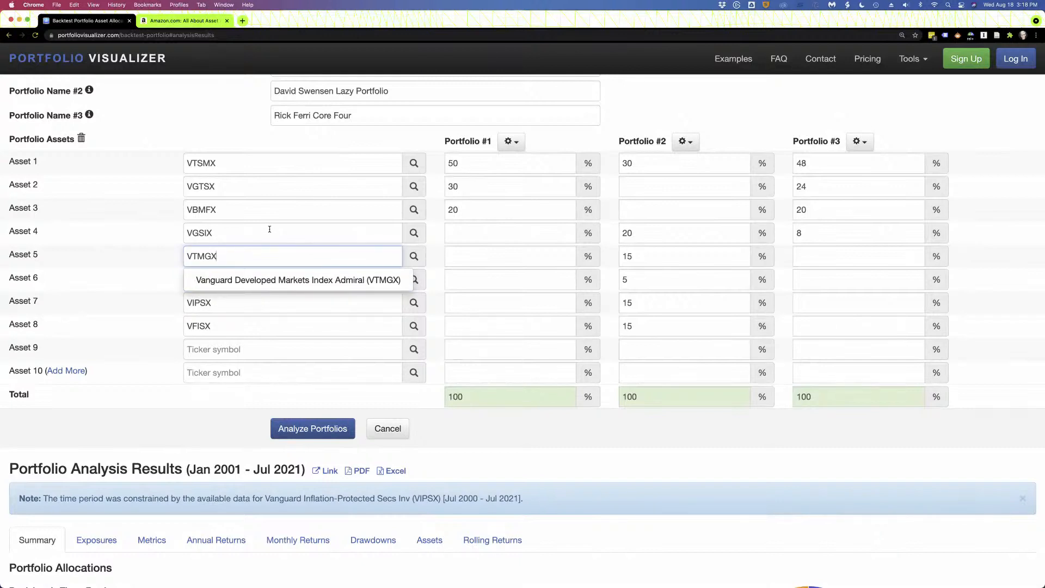
left_click(282, 186)
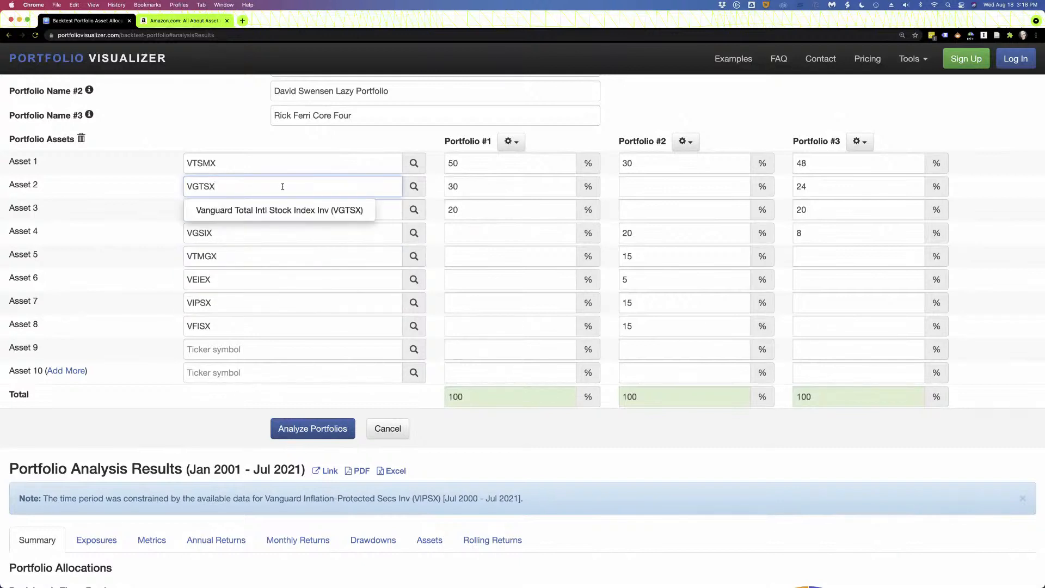
left_click(279, 327)
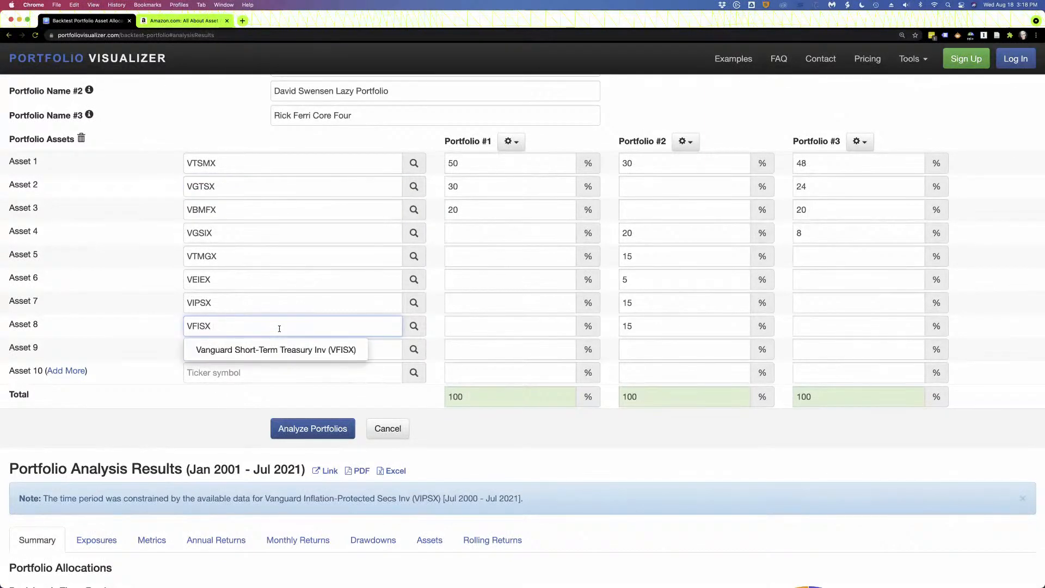
left_click(289, 308)
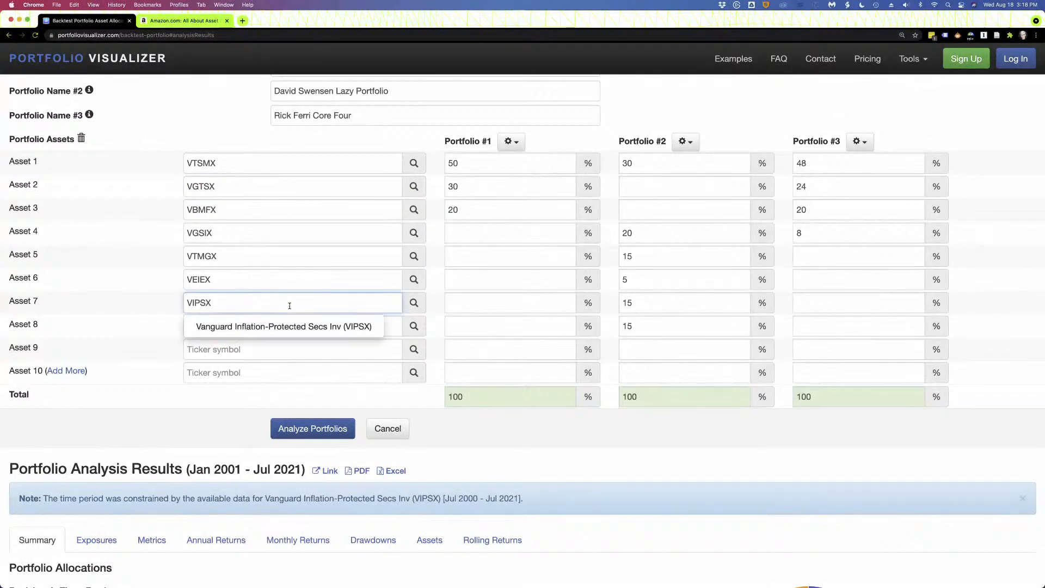
left_click(285, 271)
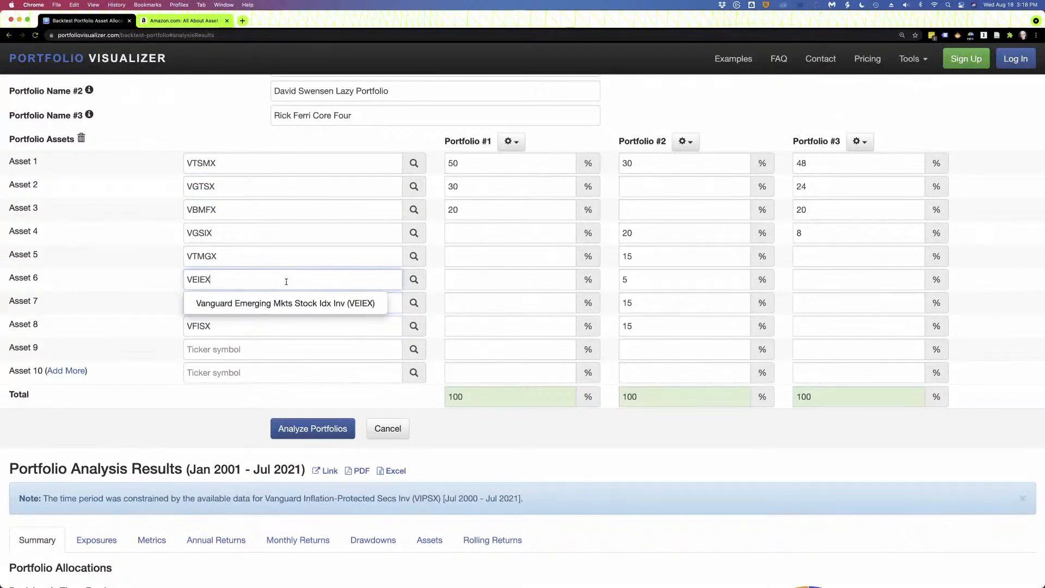
left_click(592, 456)
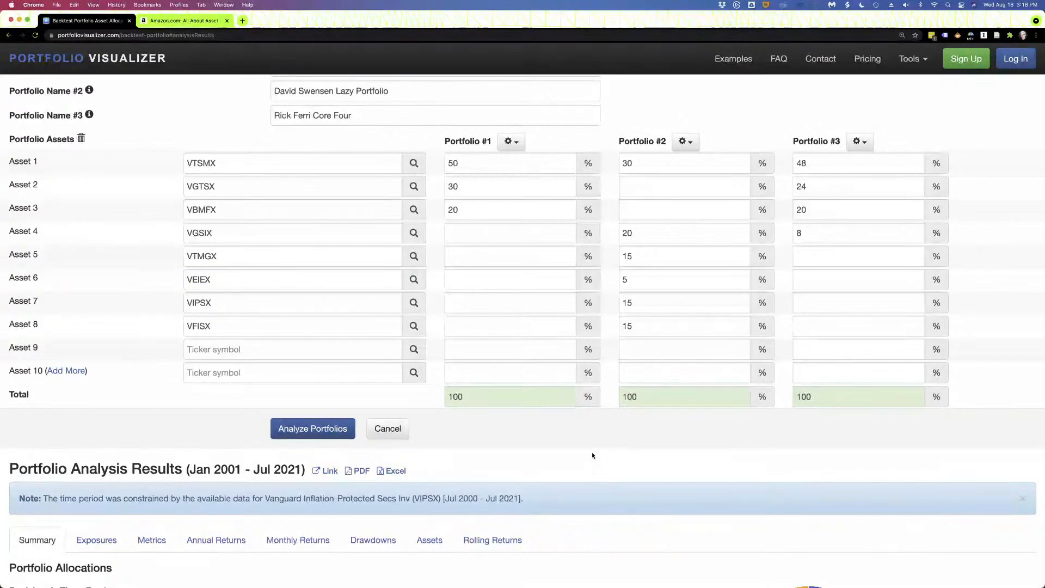
Inspect the three portfolios' balances around the early 2009 low in the Portfolio Growth chart.
scroll(592, 456, "down", 8)
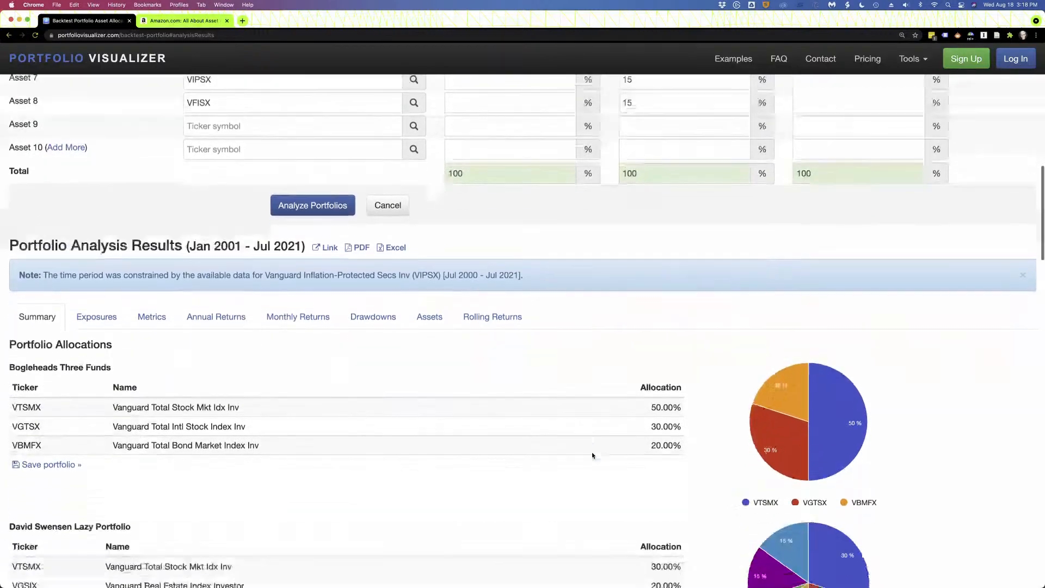
scroll(592, 456, "down", 10)
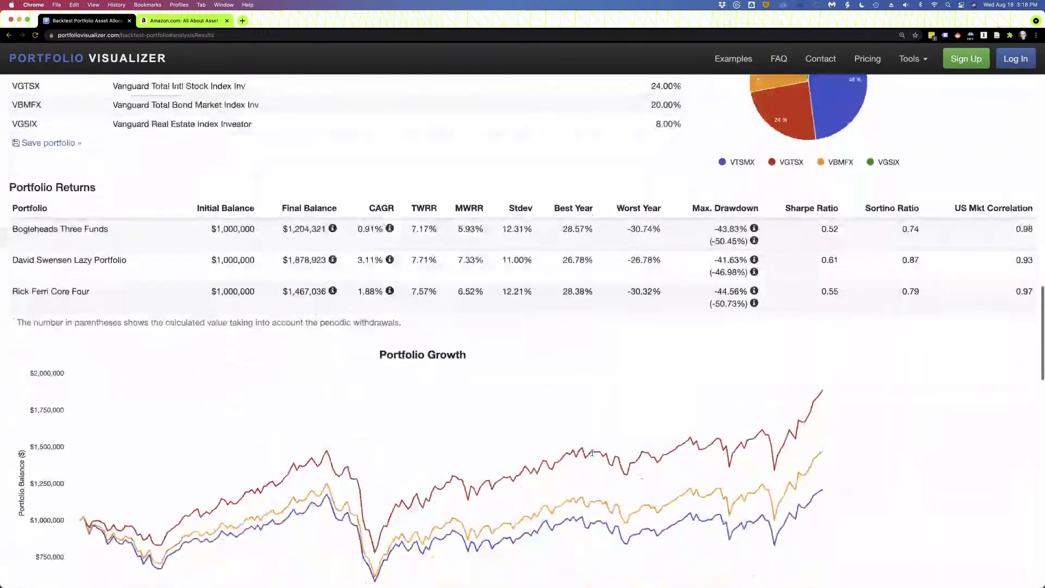
scroll(592, 455, "down", 2)
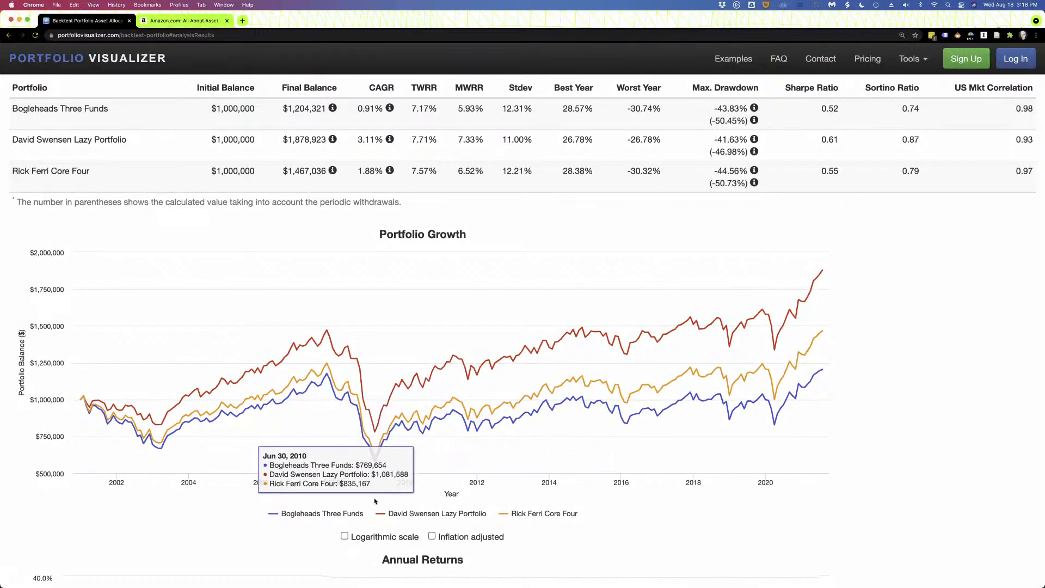
mouse_move(369, 439)
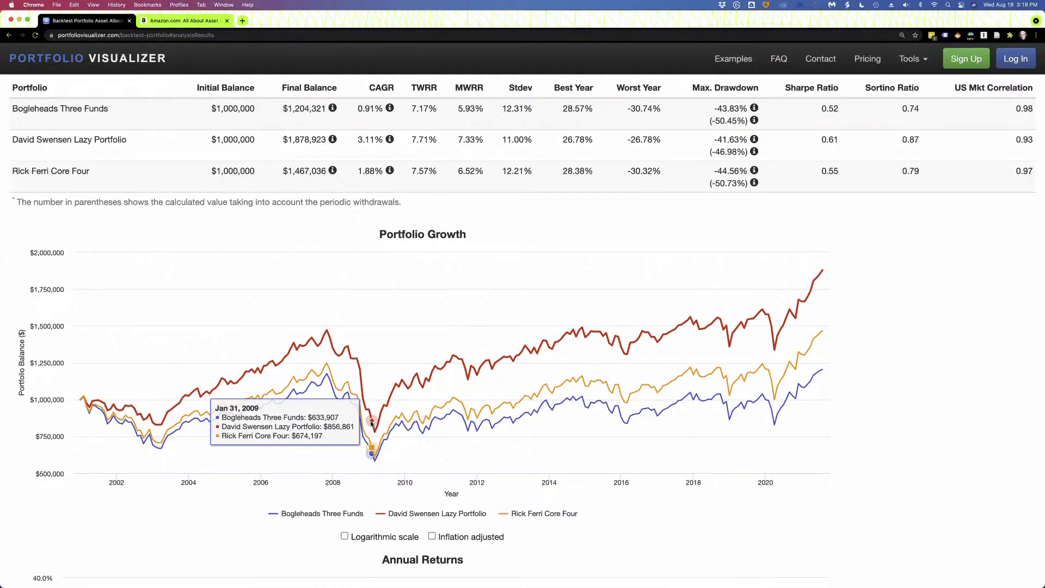
Highlight the David Swensen Lazy Portfolio's final balance in the Portfolio Returns table and review the portfolio allocations.
scroll(337, 403, "up", 5)
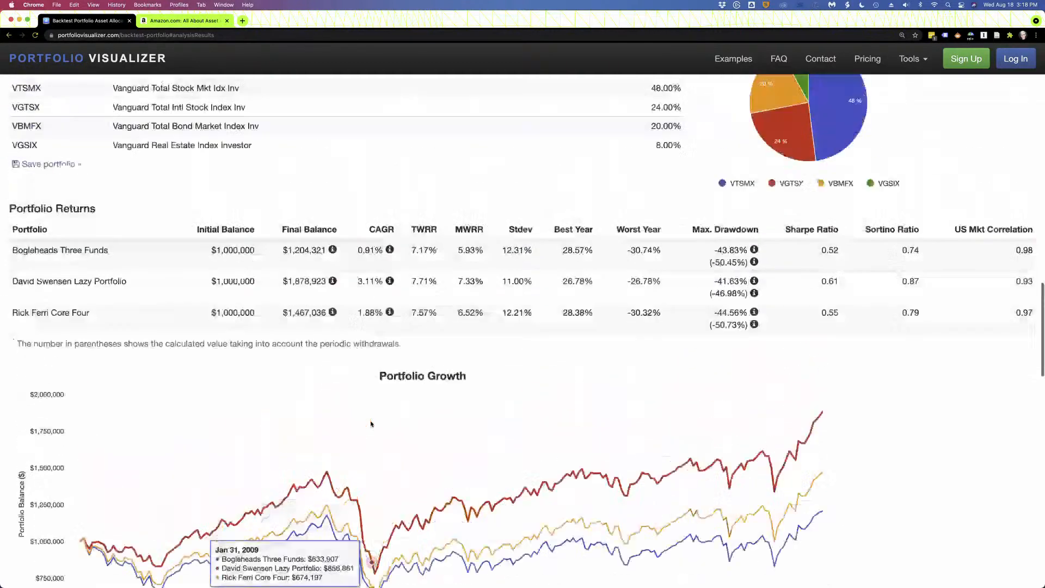
double_click(293, 366)
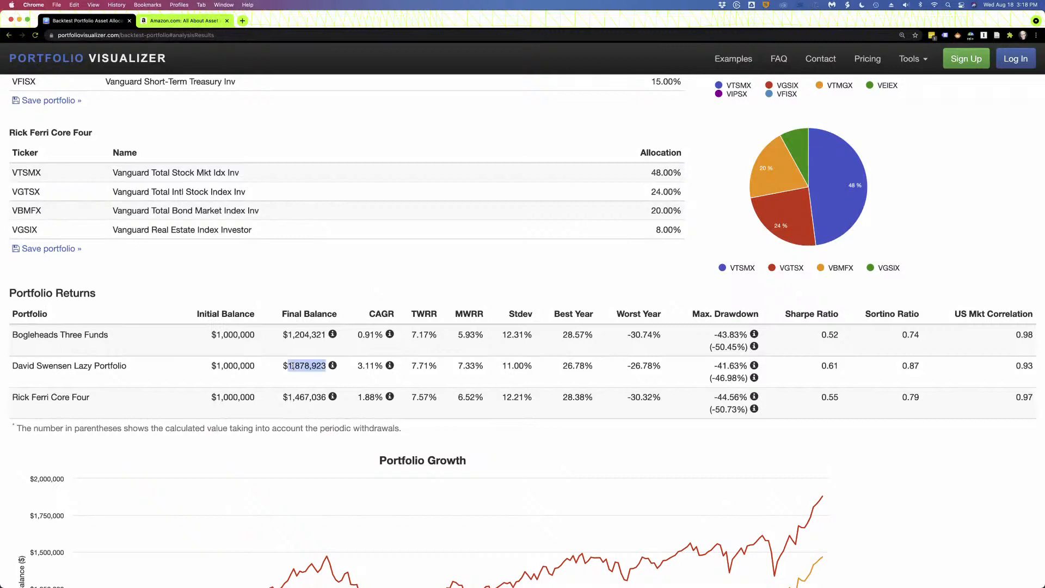
left_click(298, 404)
double_click(305, 368)
scroll(304, 368, "up", 1)
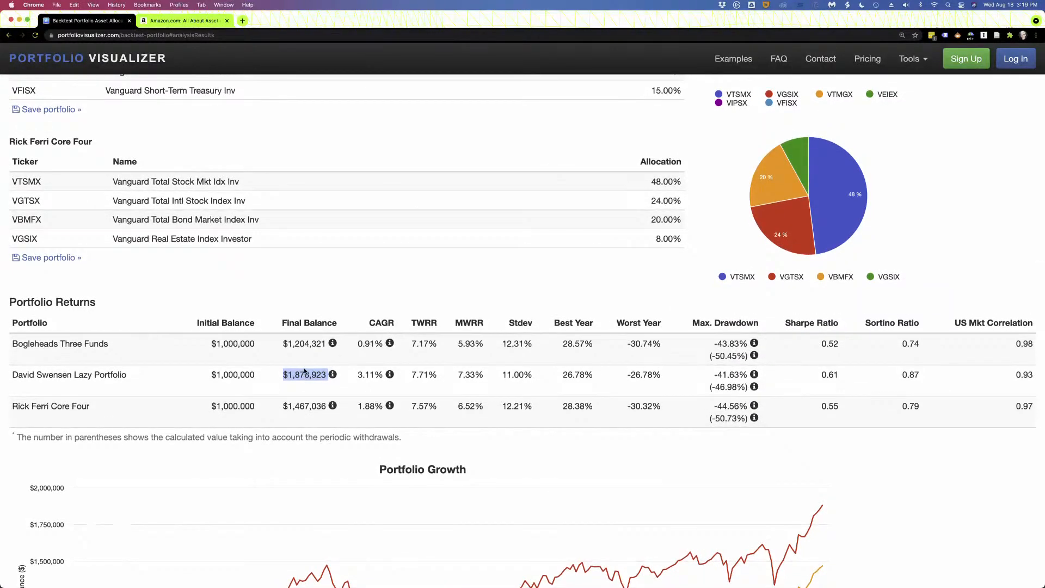
scroll(304, 371, "up", 10)
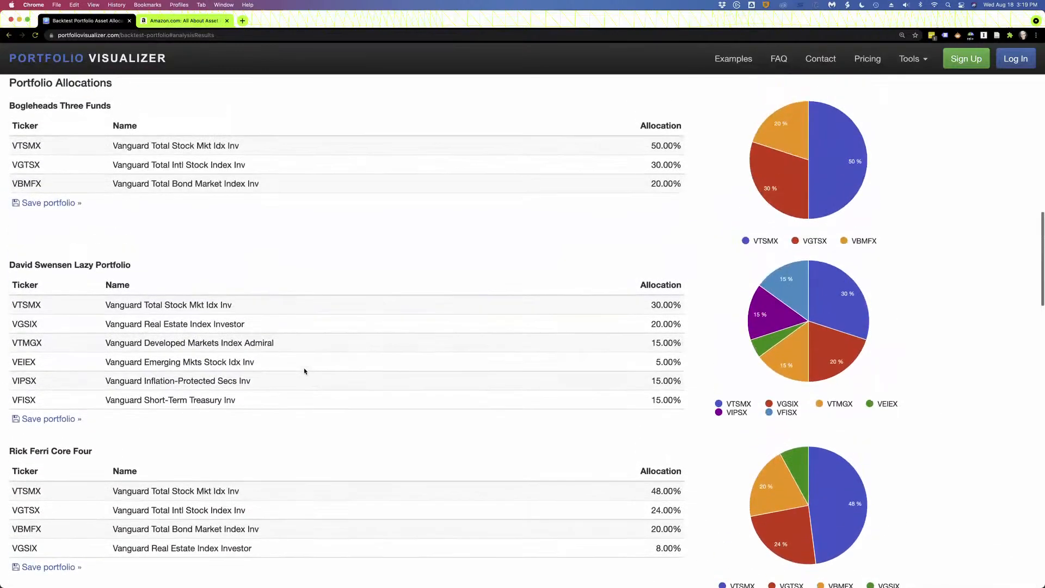
scroll(305, 372, "up", 15)
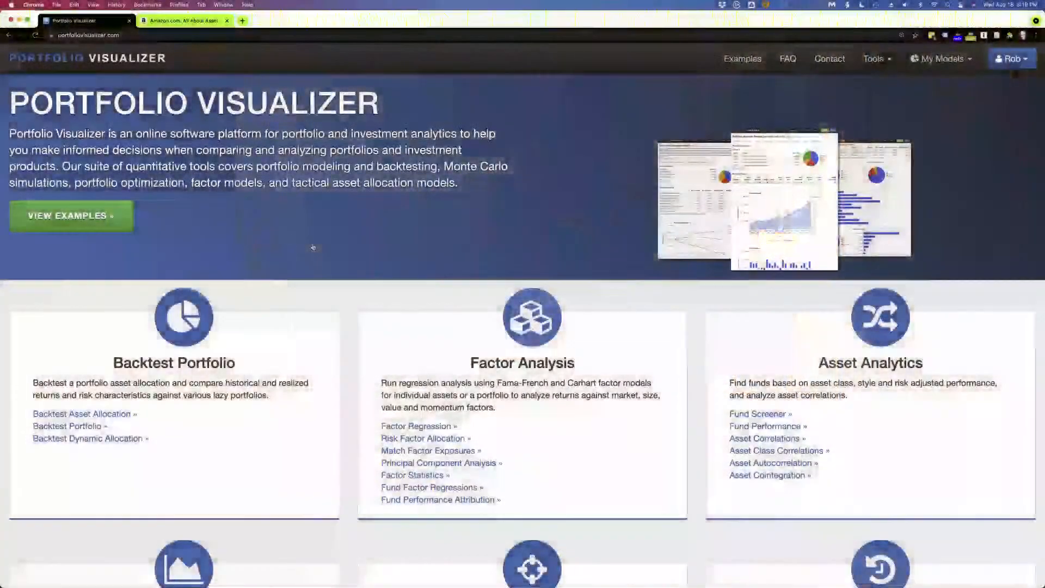
Open the Backtest Portfolio tool and look through the saved and lazy portfolios available for Portfolio #1.
scroll(303, 250, "down", 2)
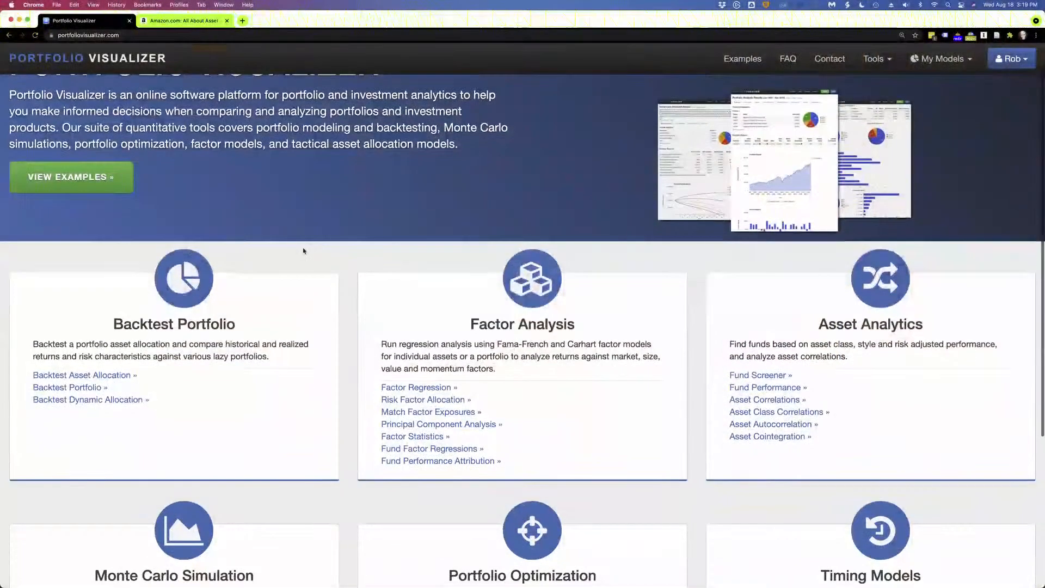
left_click(81, 387)
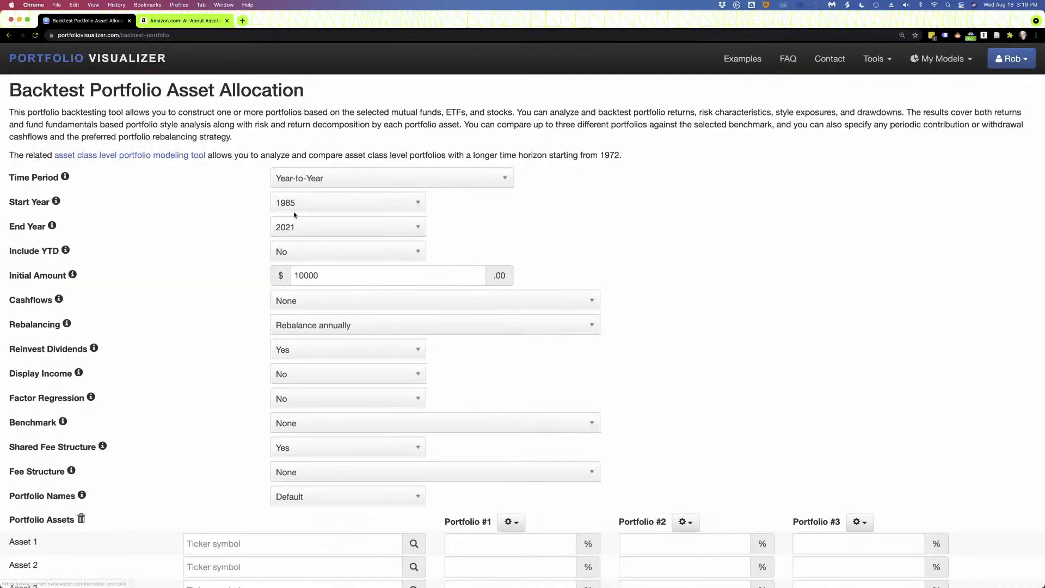
scroll(293, 215, "down", 8)
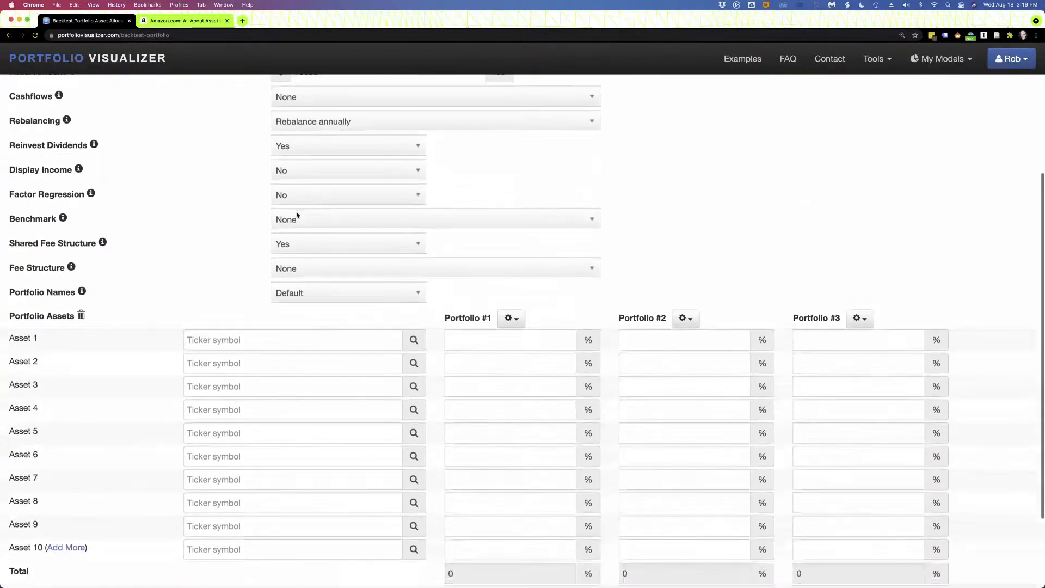
left_click(513, 310)
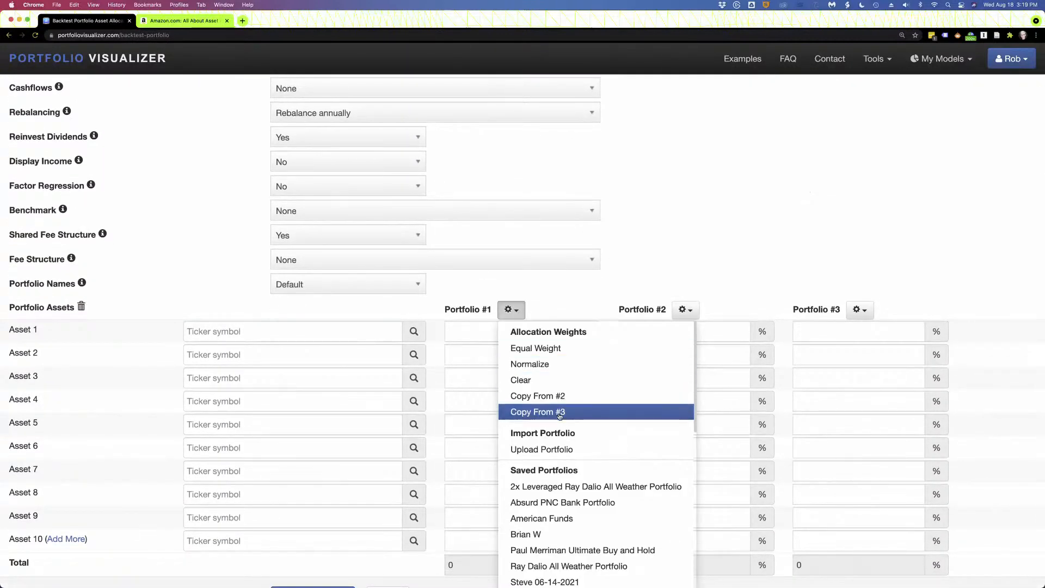
scroll(544, 359, "down", 3)
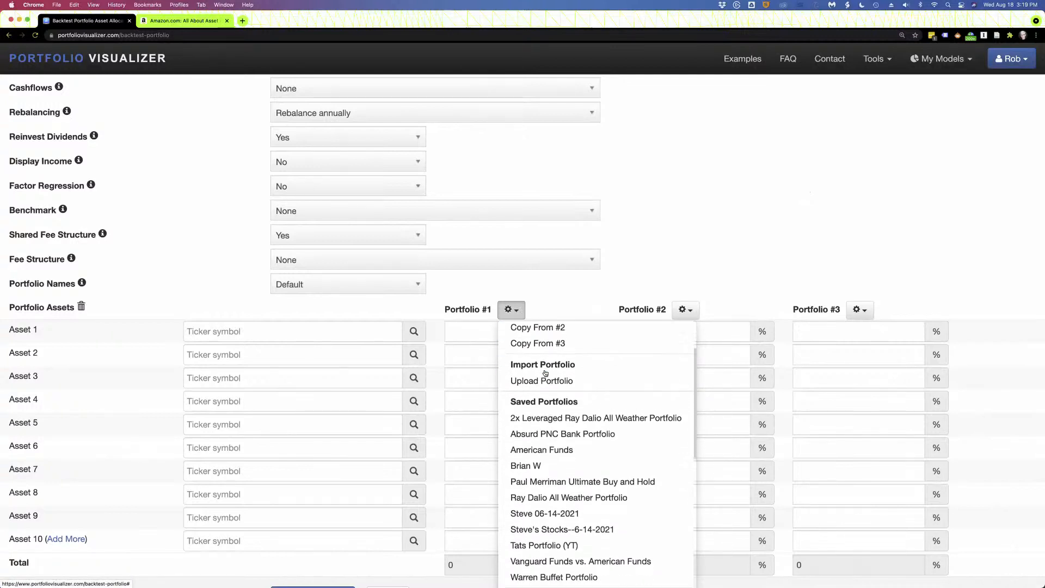
scroll(573, 501, "down", 2)
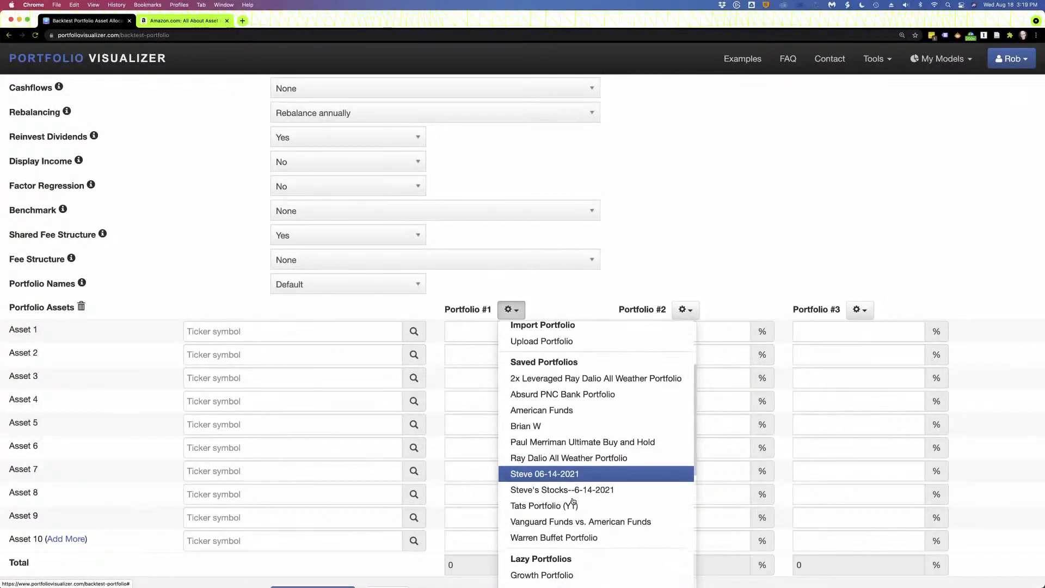
scroll(573, 501, "down", 6)
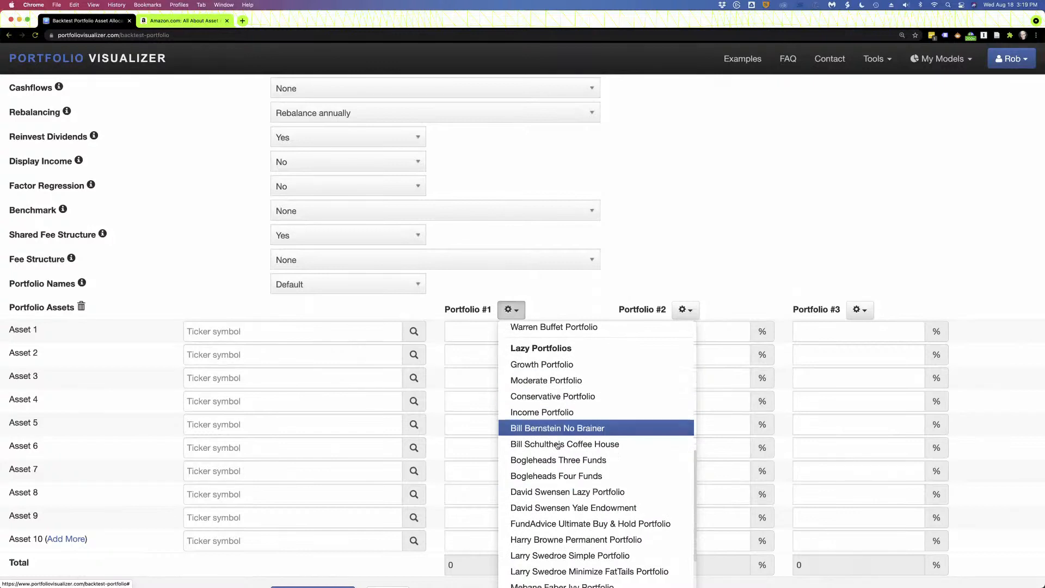
scroll(553, 408, "down", 3)
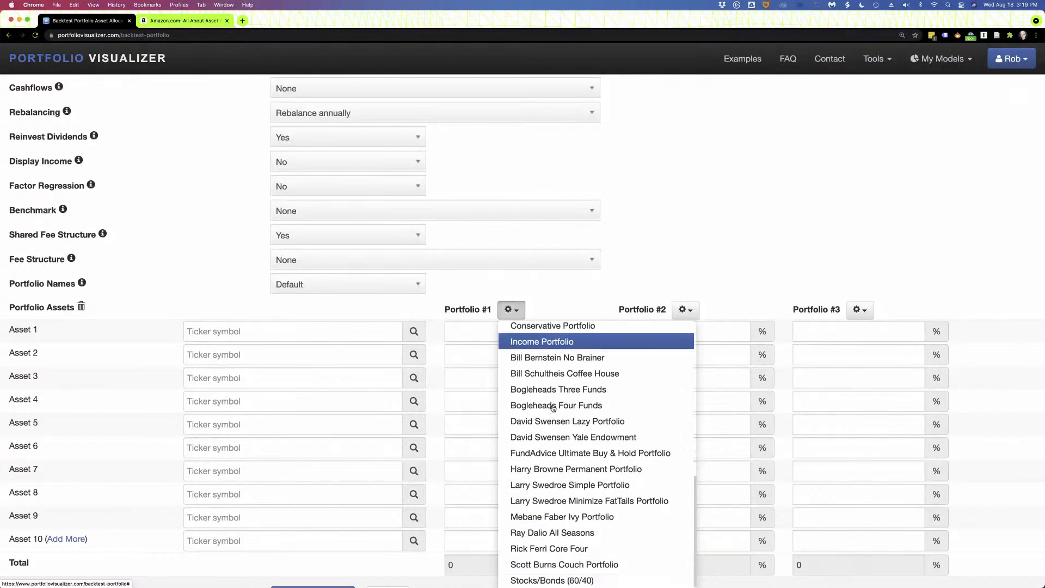
scroll(553, 408, "up", 10)
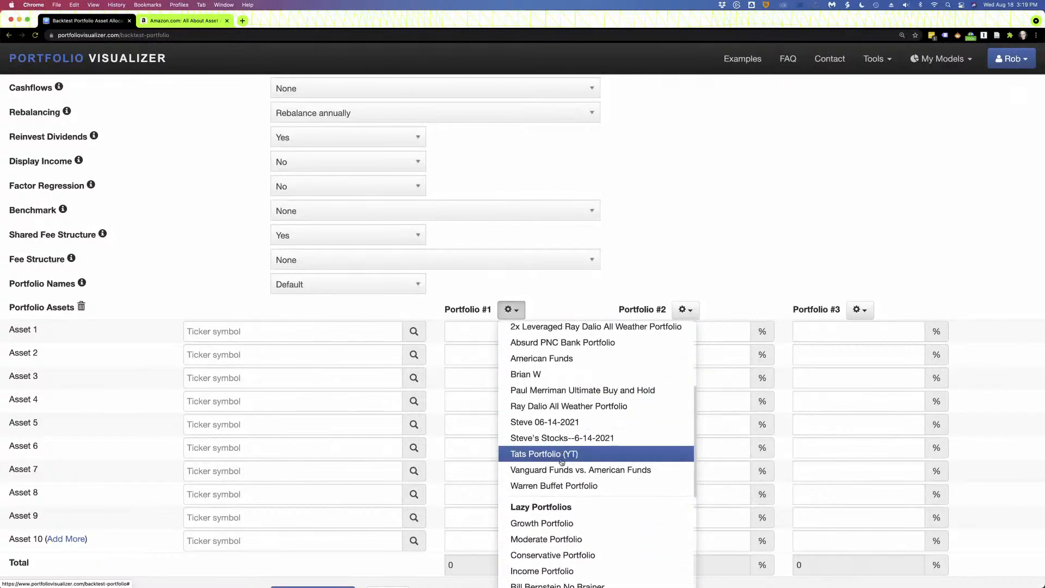
scroll(544, 375, "up", 1)
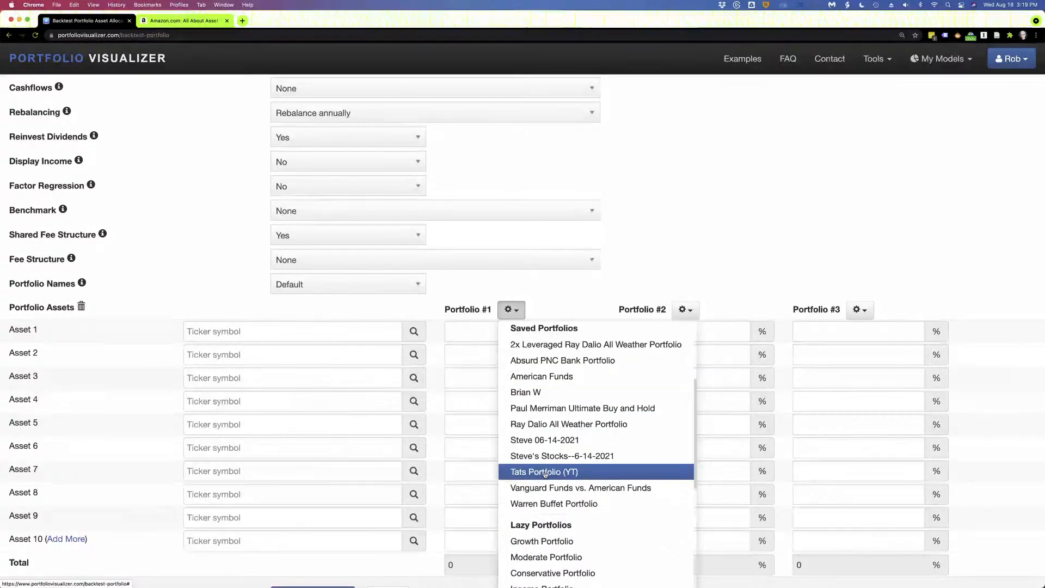
left_click(630, 239)
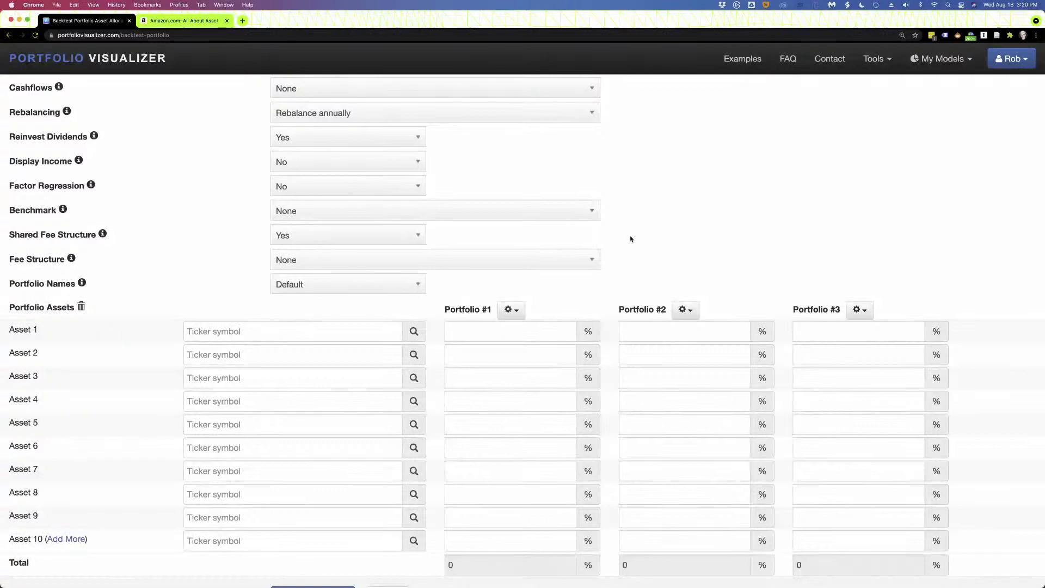
Leave the empty backtest form and return to the Portfolio Visualizer home page.
left_click(323, 330)
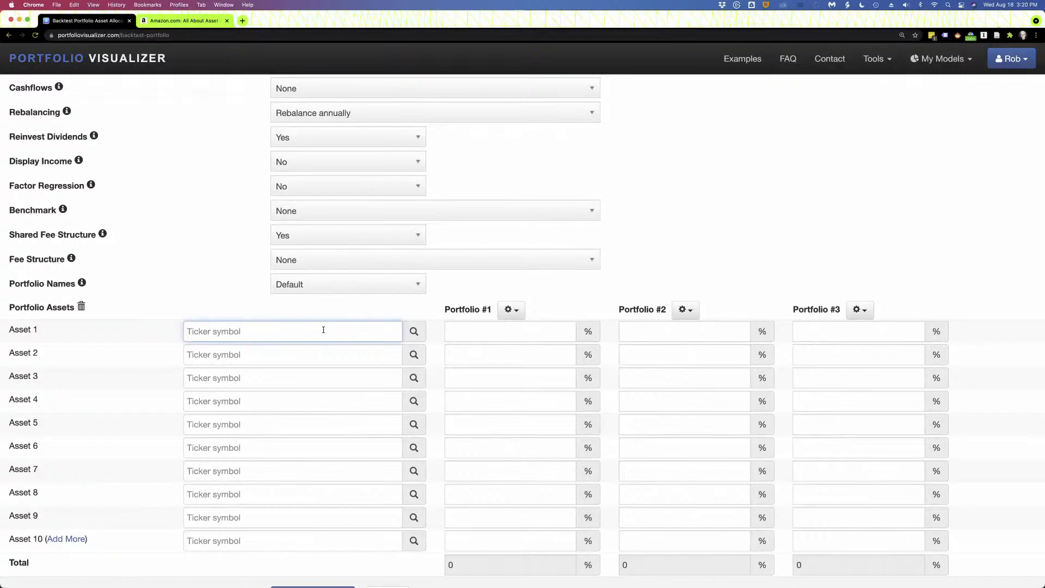
scroll(229, 227, "up", 5)
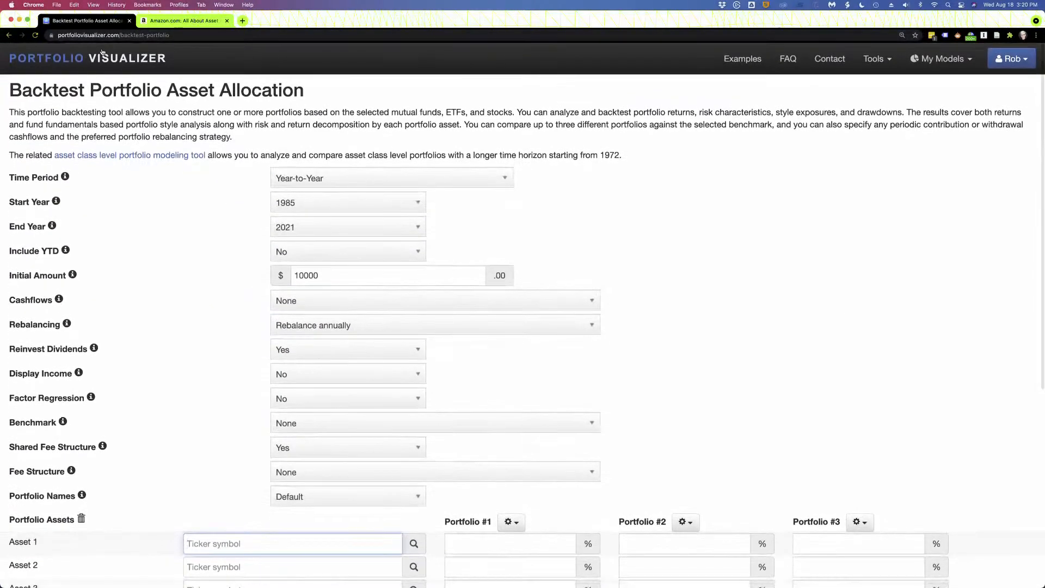
left_click(102, 55)
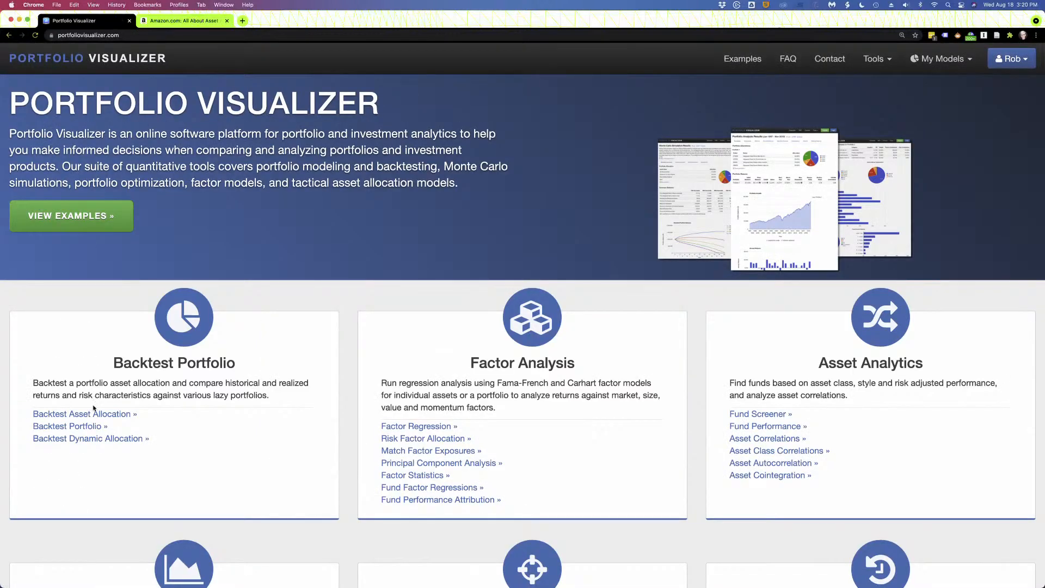
Open the Backtest Asset Allocation tool and set Asset 1's asset class to TIPS.
left_click(93, 413)
left_click(247, 482)
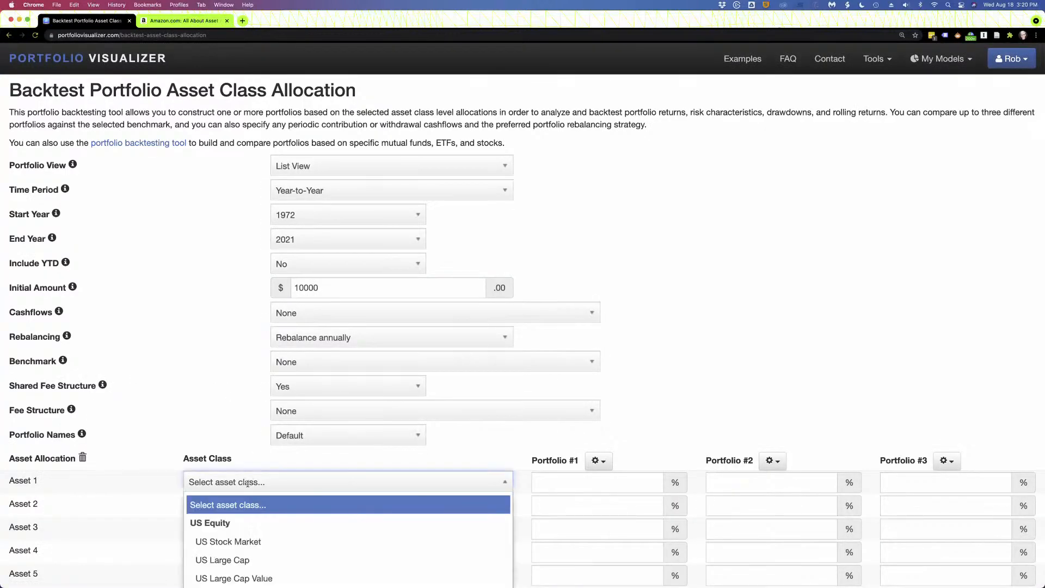
scroll(248, 482, "down", 5)
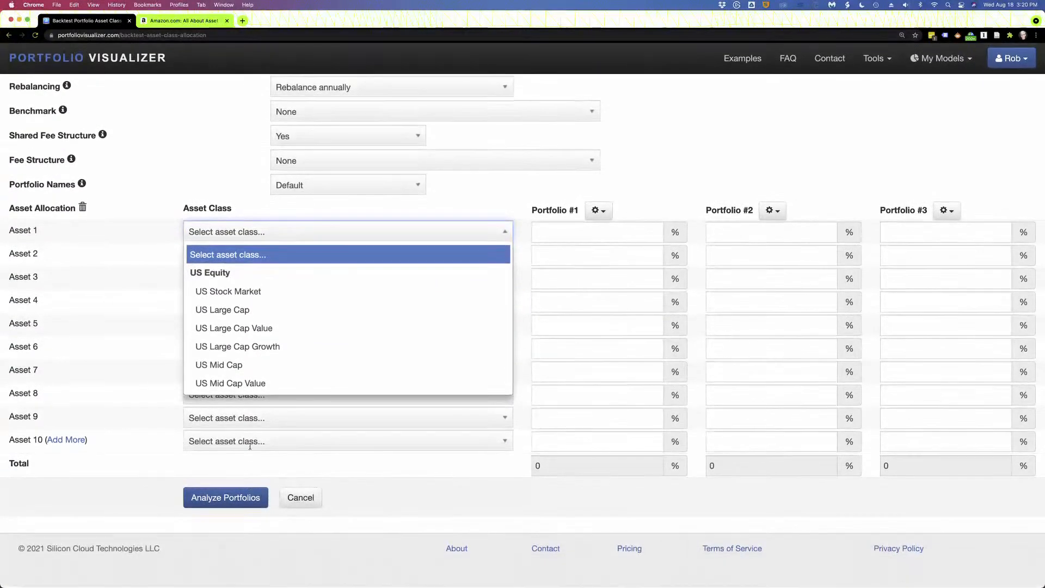
left_click(229, 328)
left_click(221, 238)
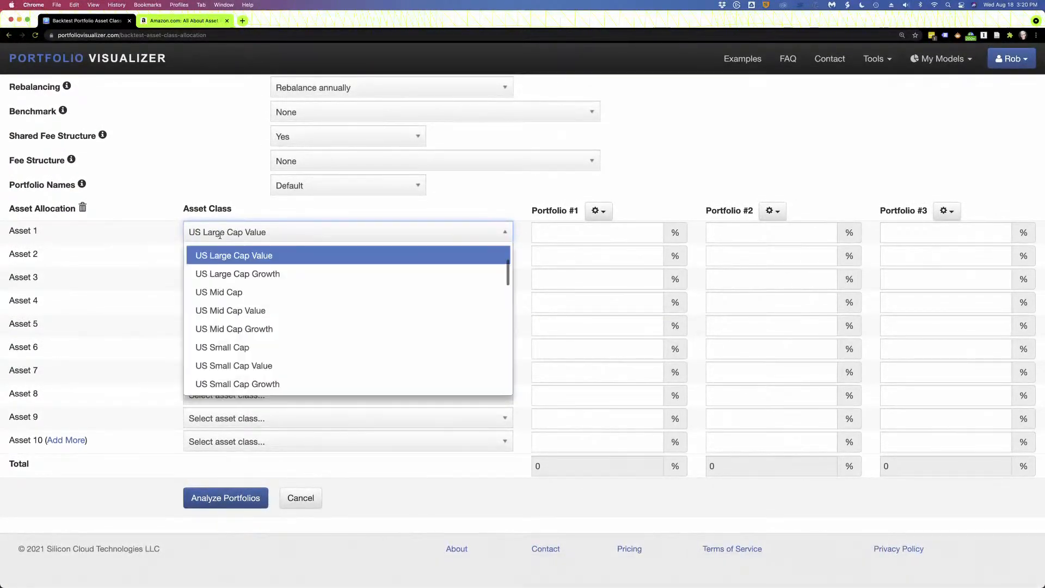
scroll(246, 308, "down", 6)
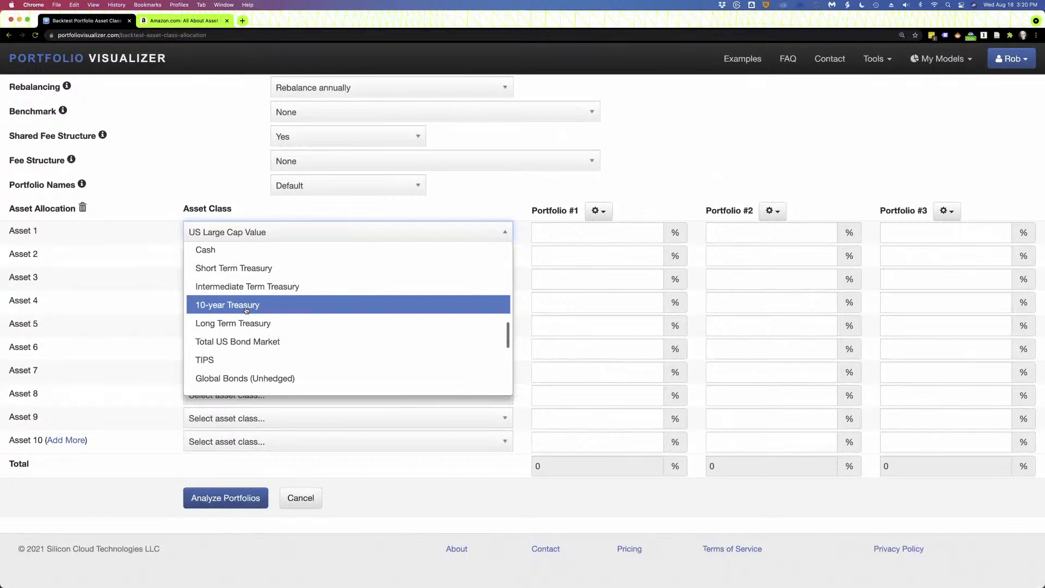
left_click(246, 361)
Analyze Portfolio #1 with a 100% TIPS allocation and highlight the heading with the results' time period.
left_click(535, 233)
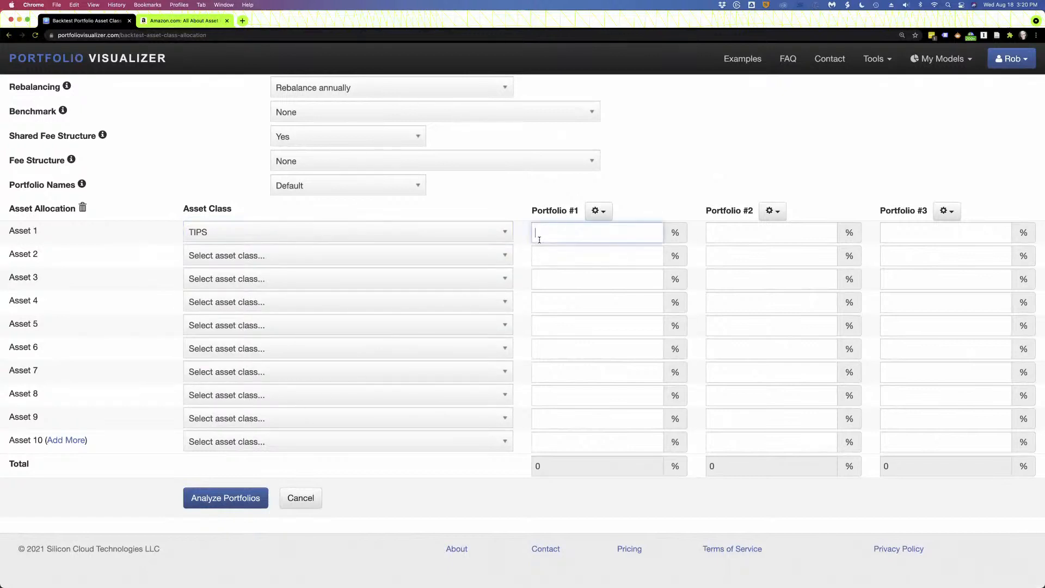
type("100")
left_click(226, 498)
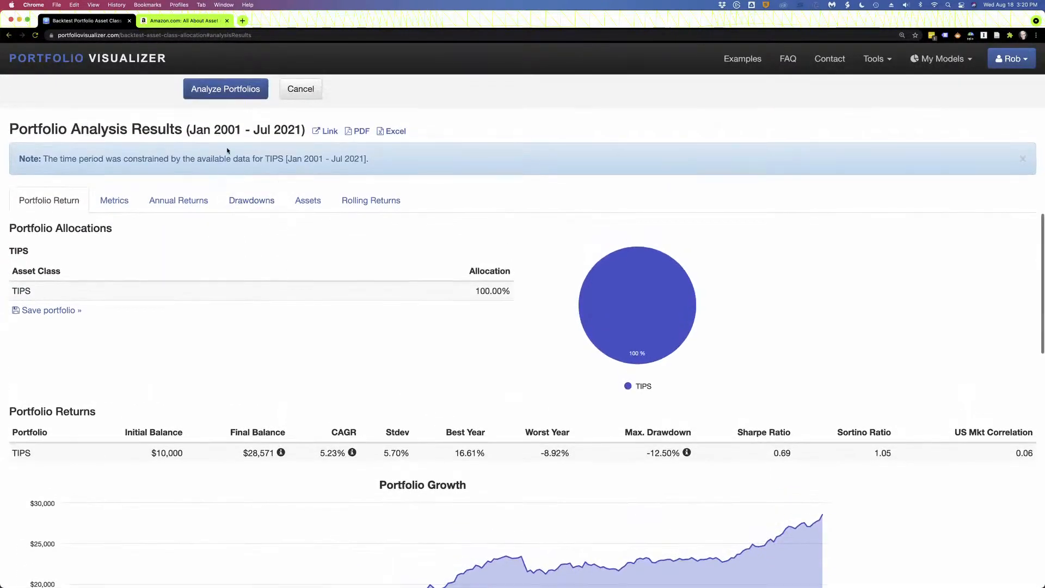
triple_click(228, 130)
left_click(413, 411)
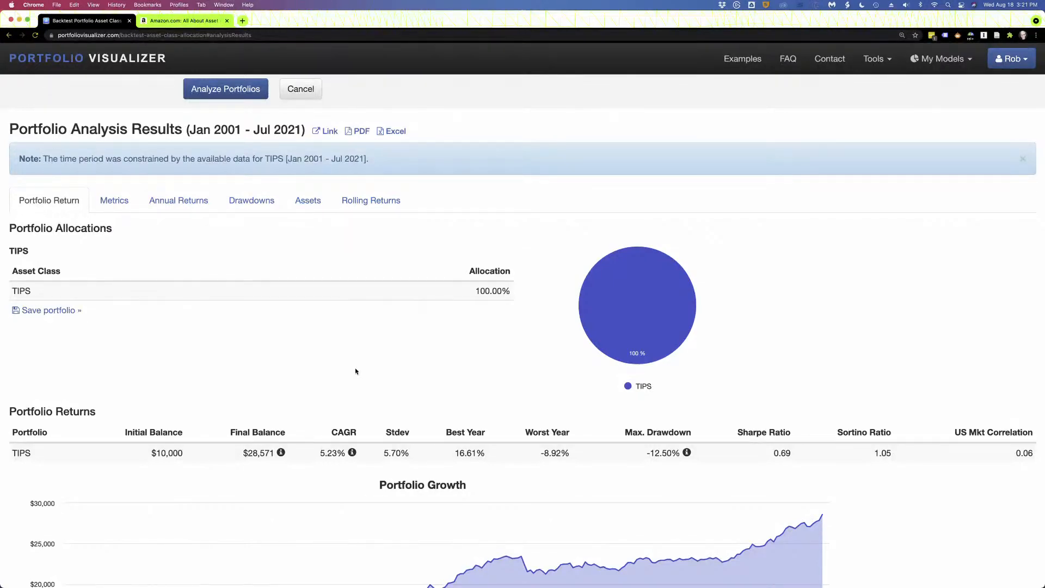
Leave the TIPS results and open the Backtest Portfolio tool from the home page.
scroll(255, 242, "up", 15)
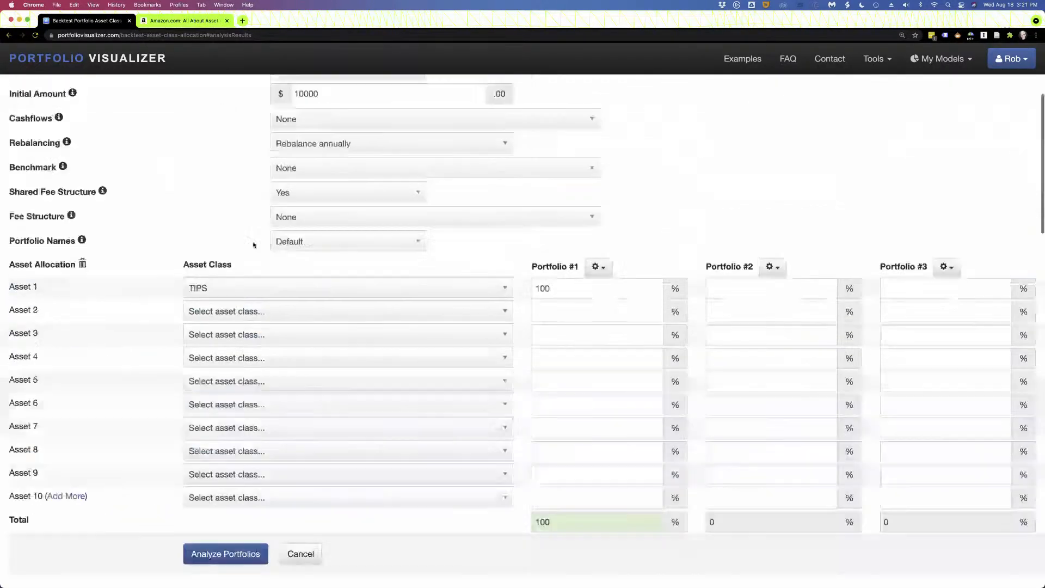
left_click(82, 58)
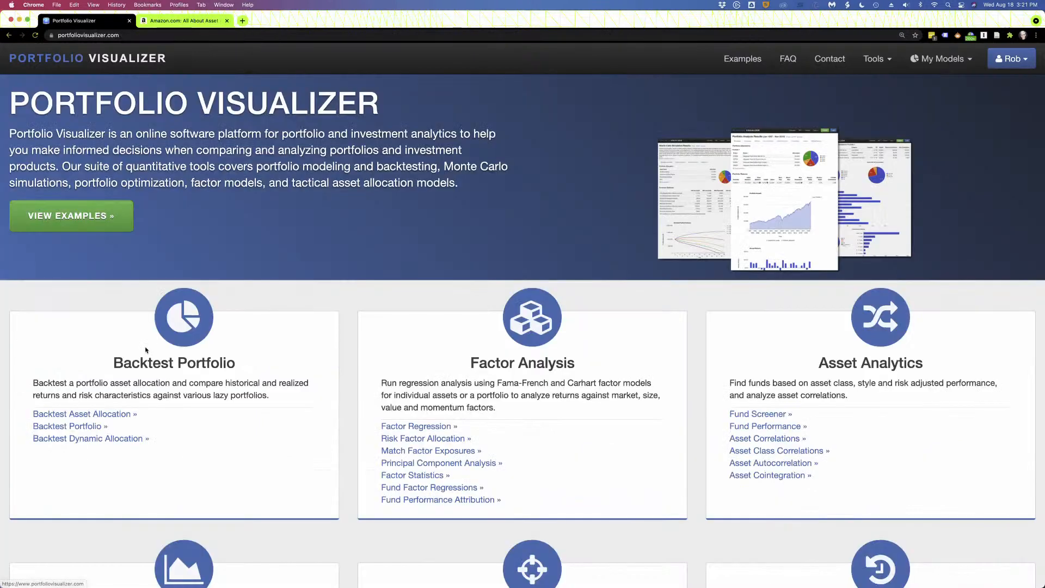
left_click(70, 426)
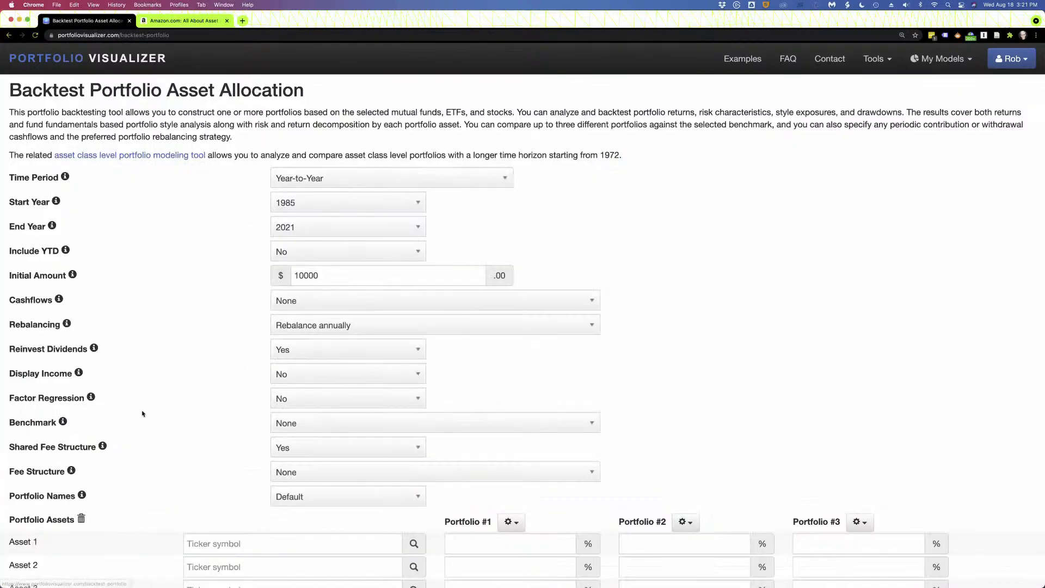
Set Asset 1 to the Global X Russell 2000 Covered Call ETF (RYLD).
scroll(271, 482, "down", 3)
left_click(261, 463)
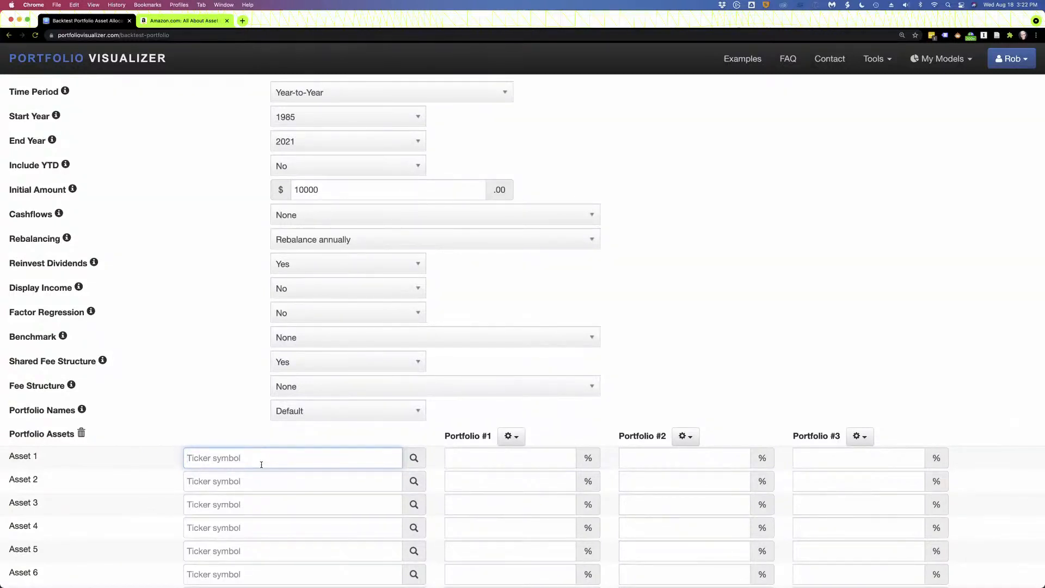
type("ryld")
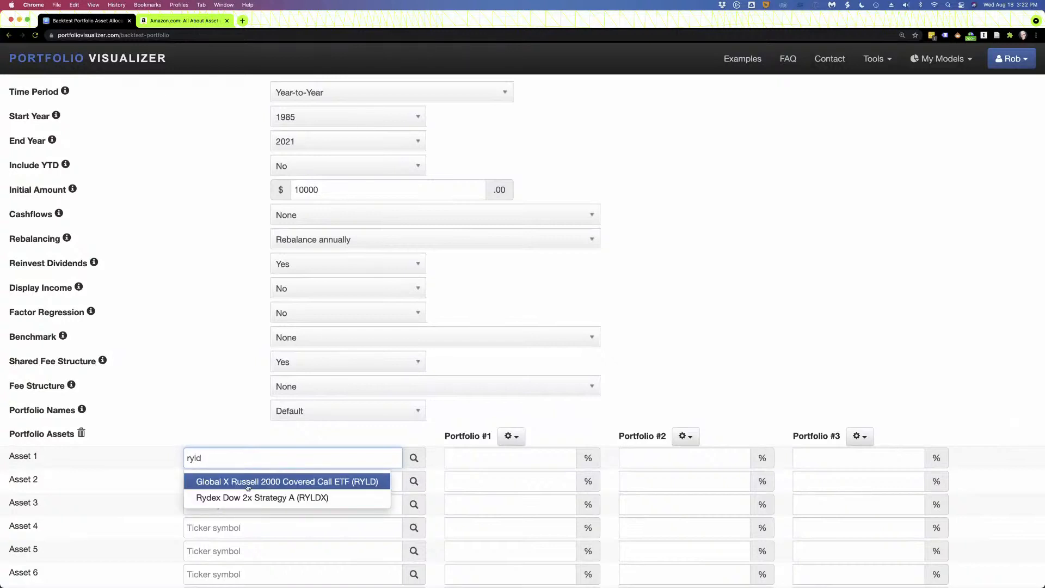
left_click(247, 487)
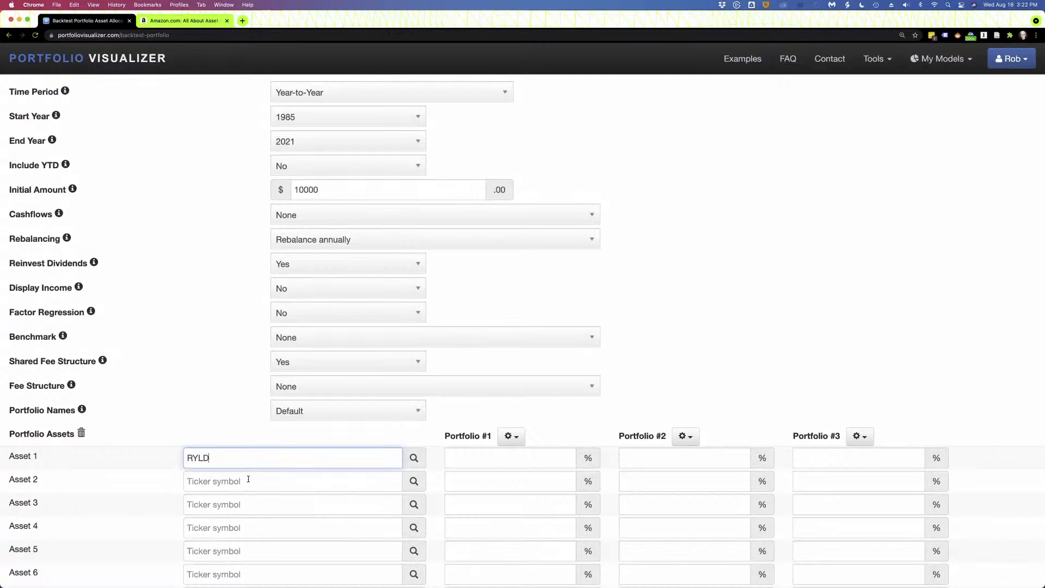
left_click(248, 479)
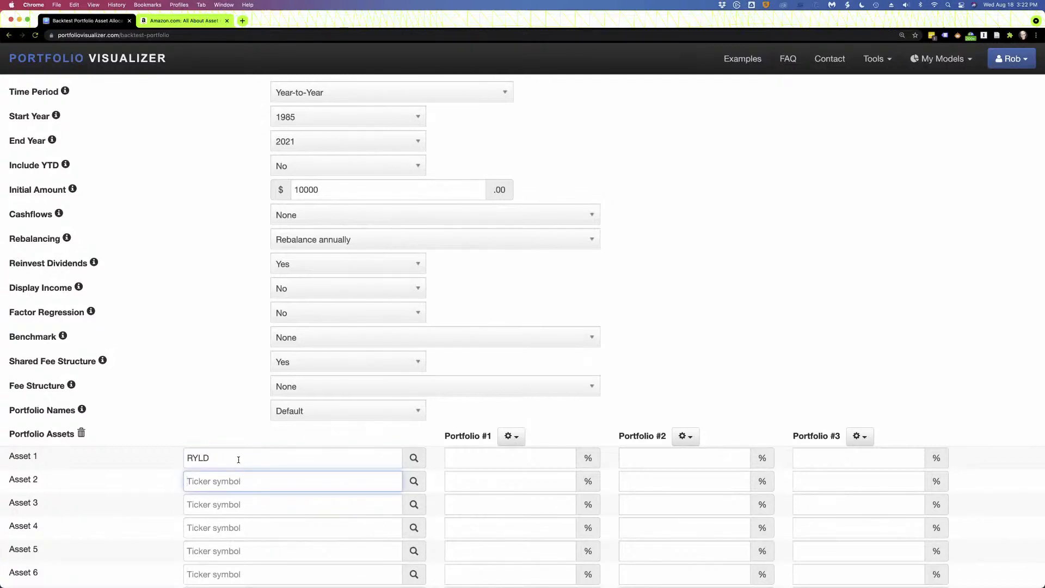
left_click(239, 458)
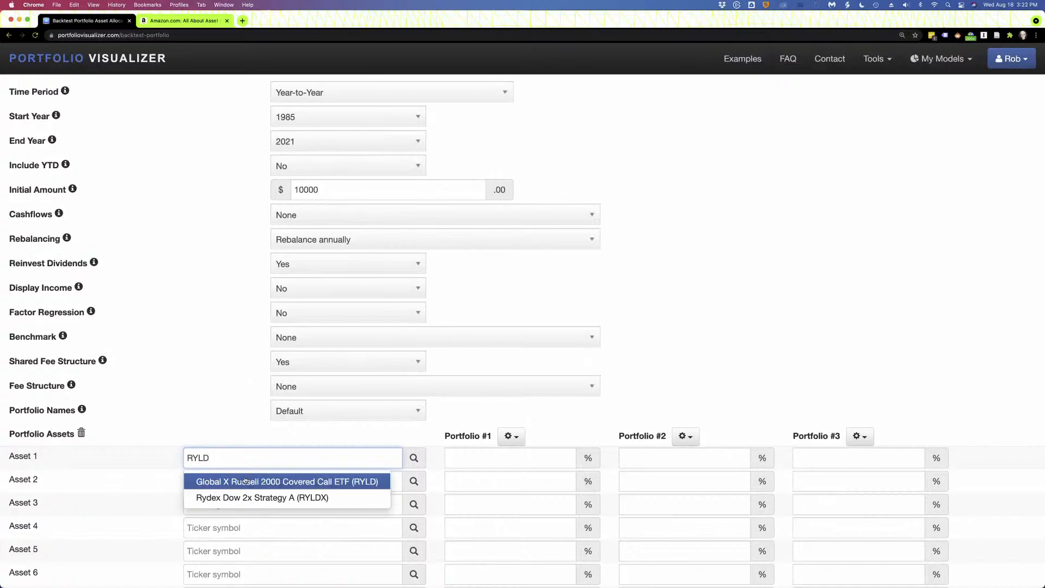
left_click(245, 481)
left_click(245, 480)
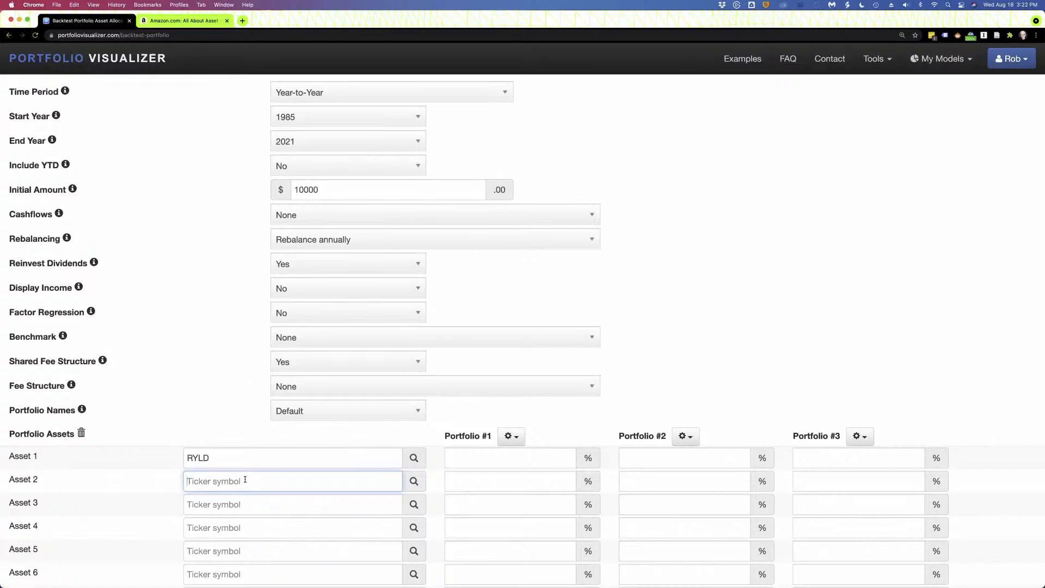
Set Asset 2 to Vanguard S&P 500 ETF (VOO) and Asset 3 to Vanguard S&P Small-Cap 600 Value ETF (VIOV).
type("voo")
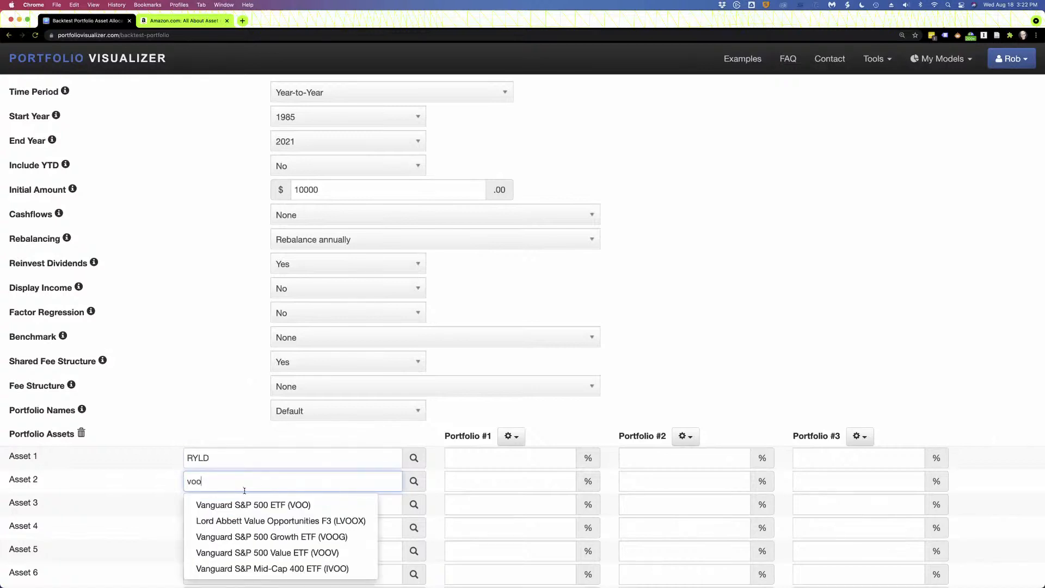
left_click(243, 505)
left_click(241, 504)
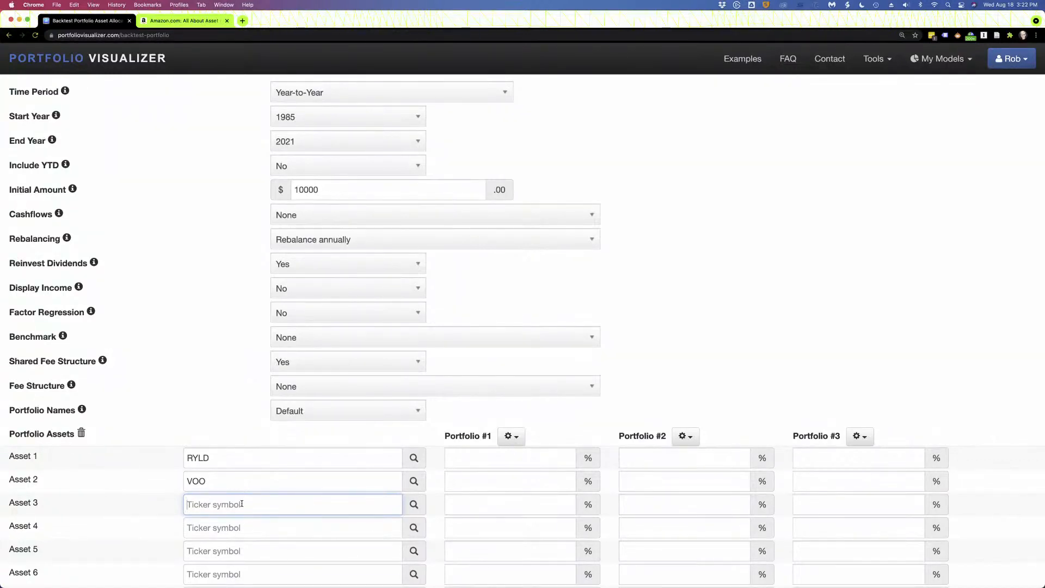
type("viov")
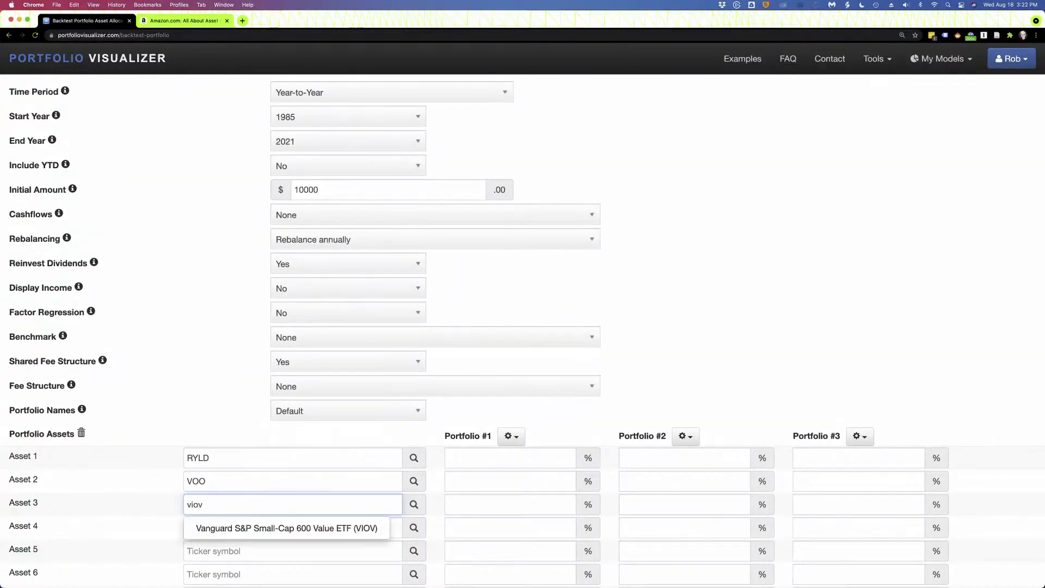
left_click(243, 527)
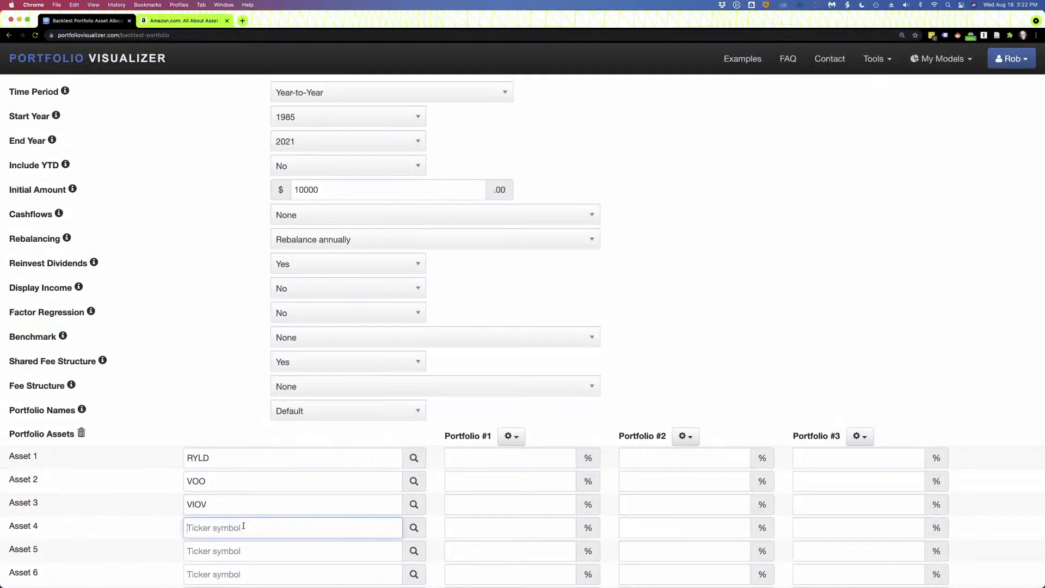
Set Asset 4 to AMC Entertainment Holdings (AMC) and Asset 5 to ARK Fintech Innovation ETF (ARKF).
type("amc")
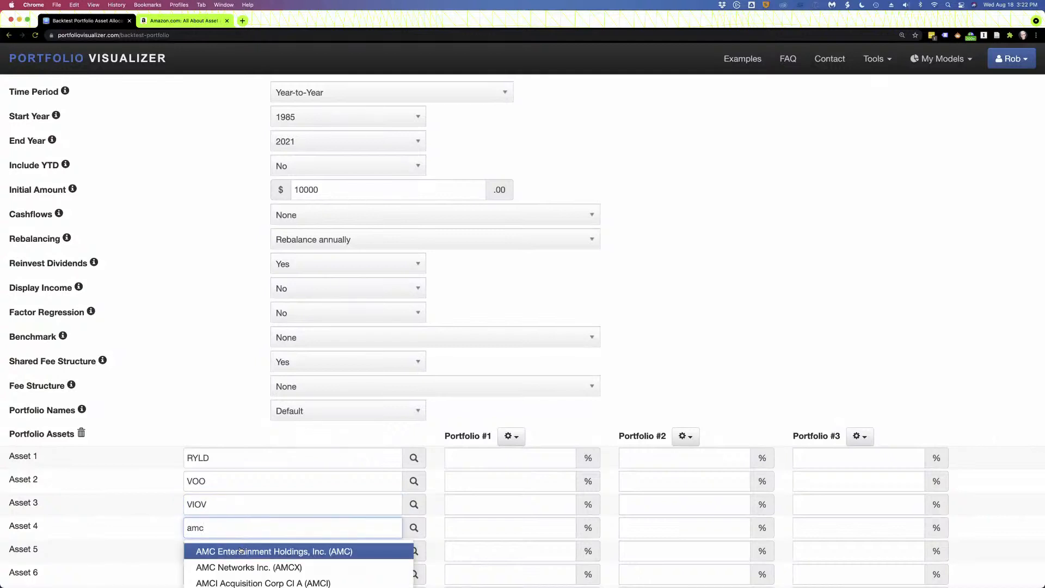
left_click(241, 550)
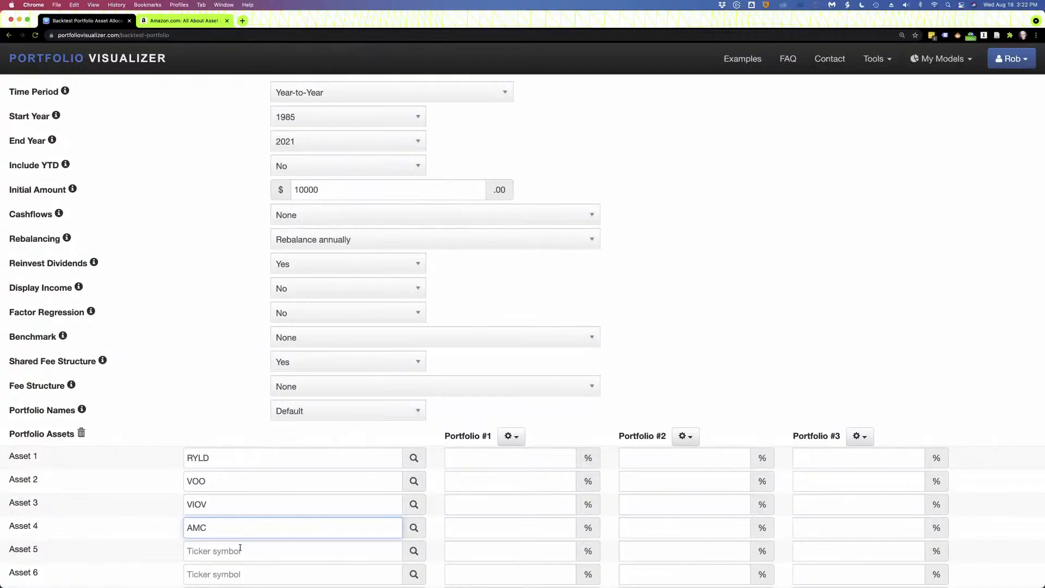
left_click(212, 556)
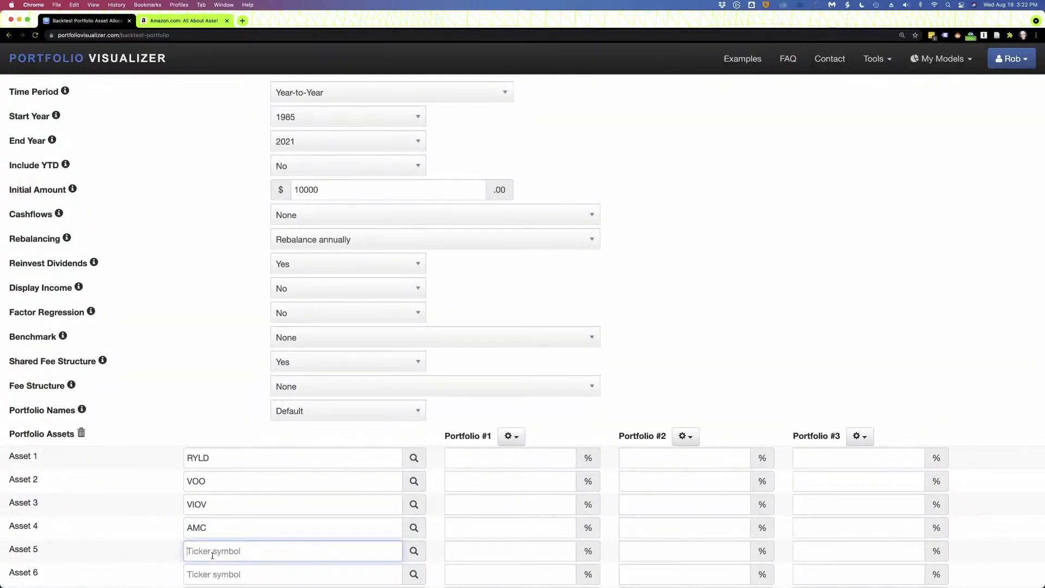
type("arkf")
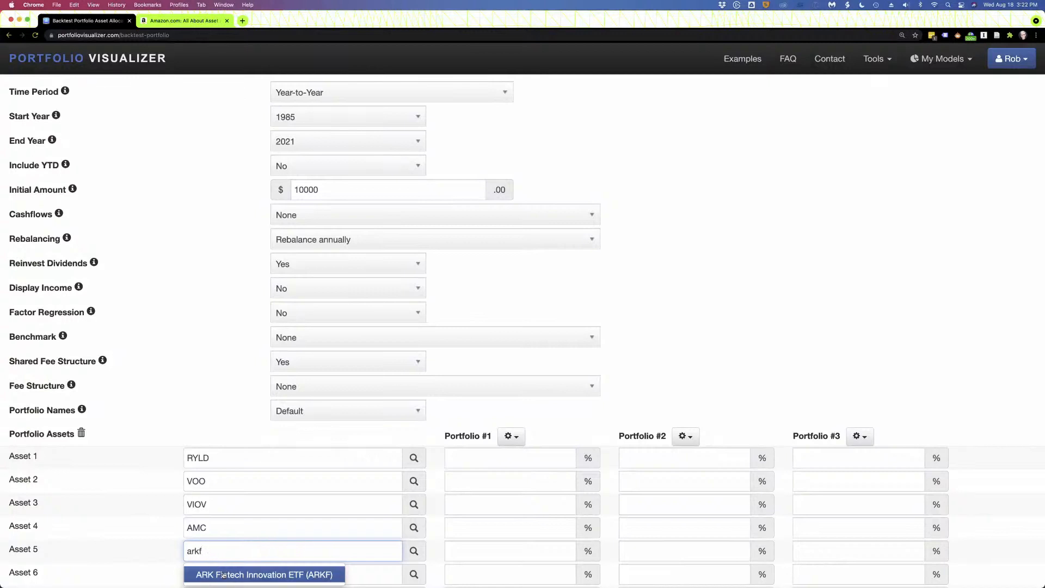
left_click(223, 574)
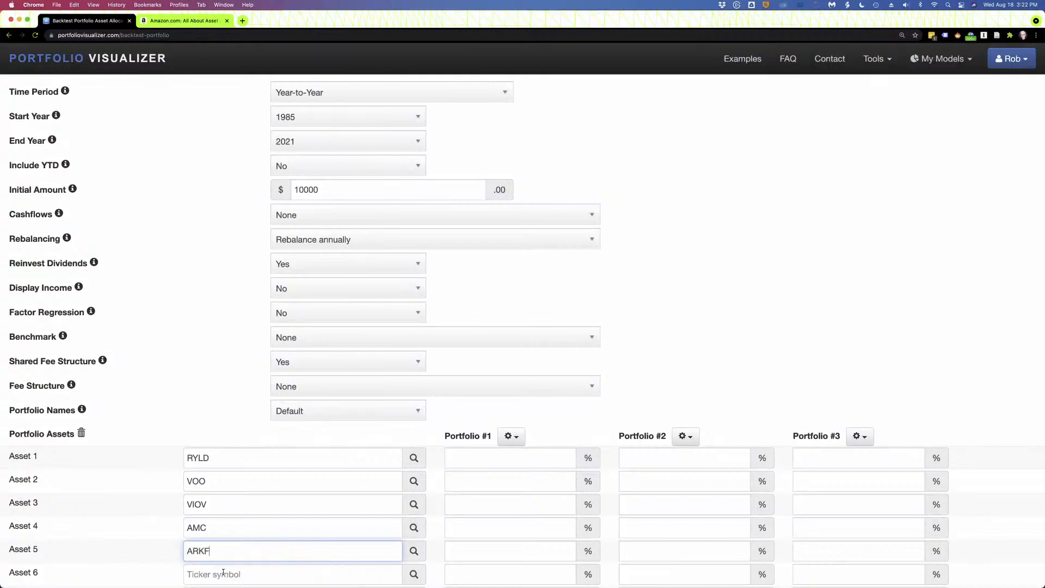
left_click(217, 458)
left_click(199, 409)
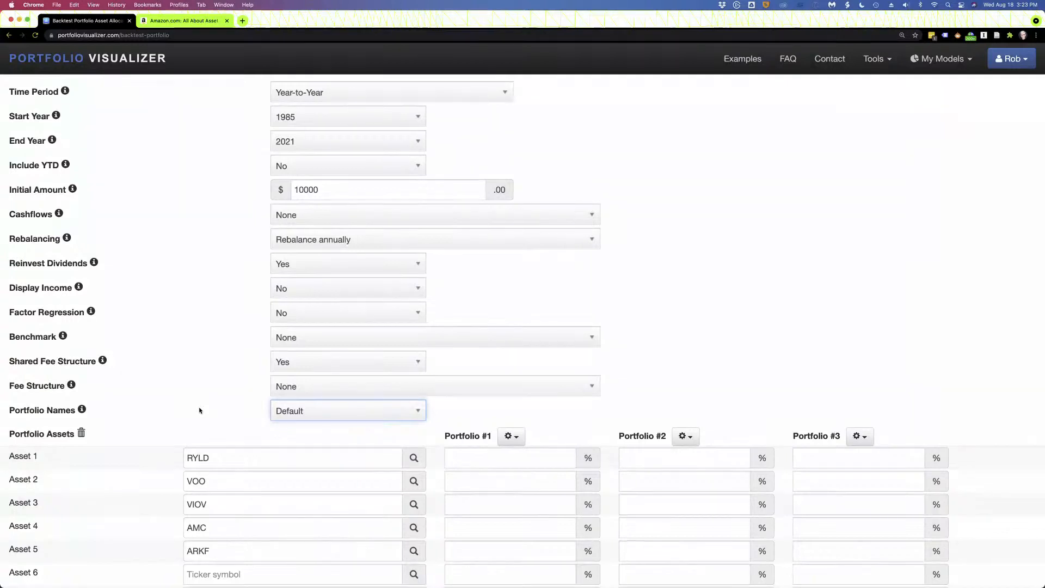
scroll(199, 411, "down", 1)
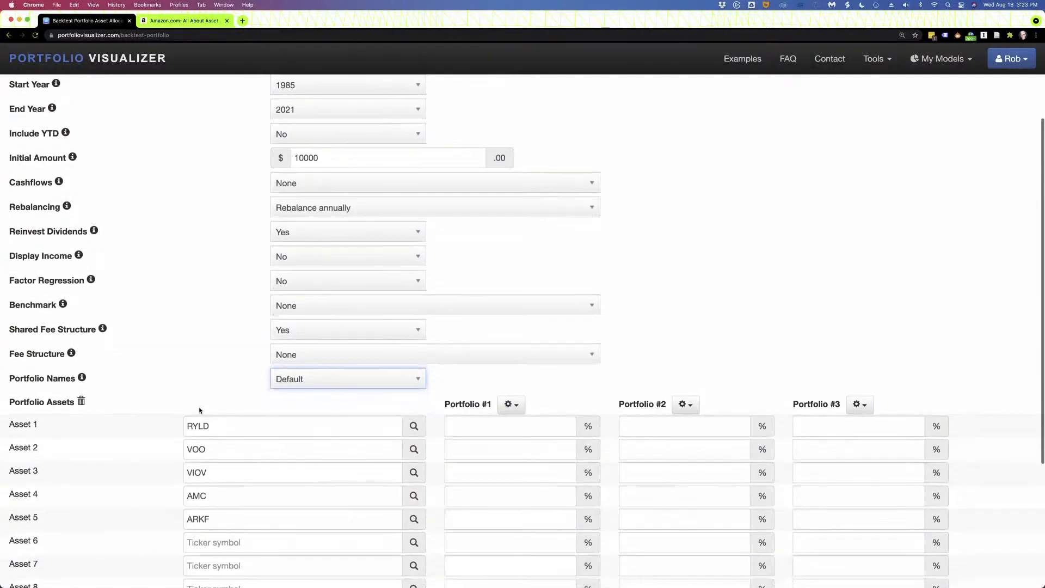
left_click(254, 423)
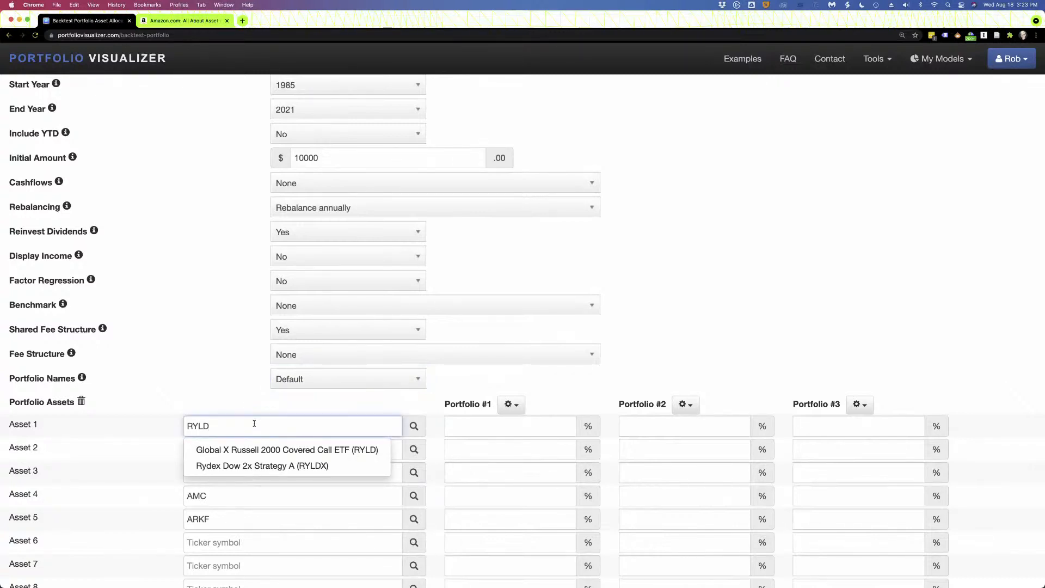
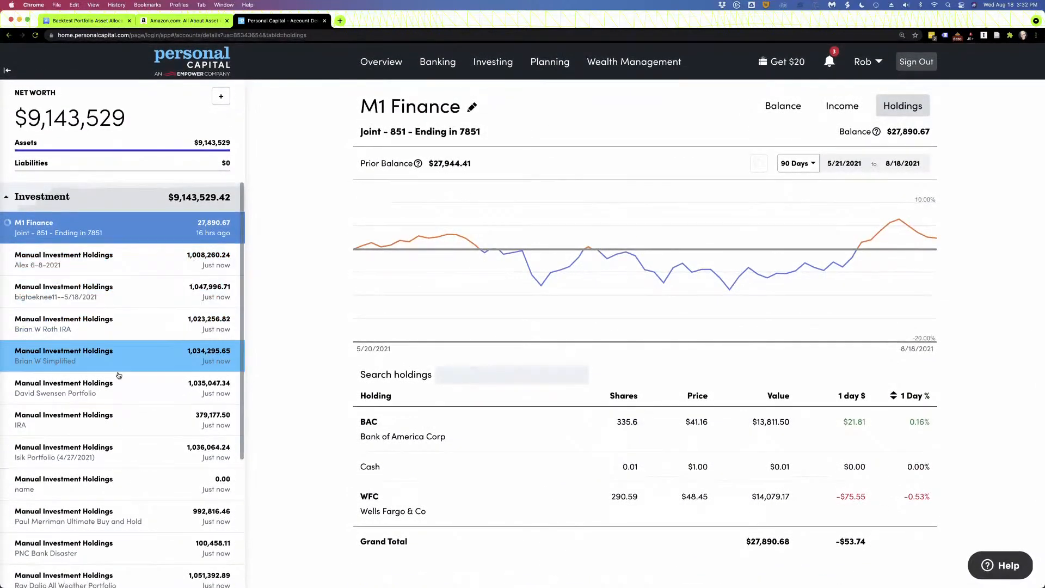
In Personal Capital, view the first manual investment account and add a manual investment portfolio named Test Portfolio.
scroll(109, 381, "down", 1)
left_click(103, 252)
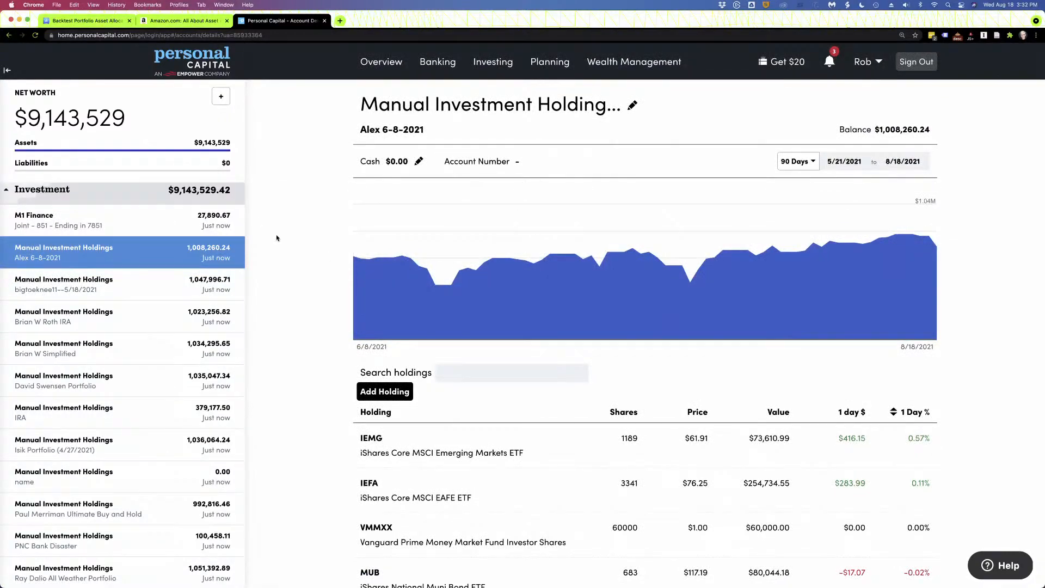
left_click(218, 96)
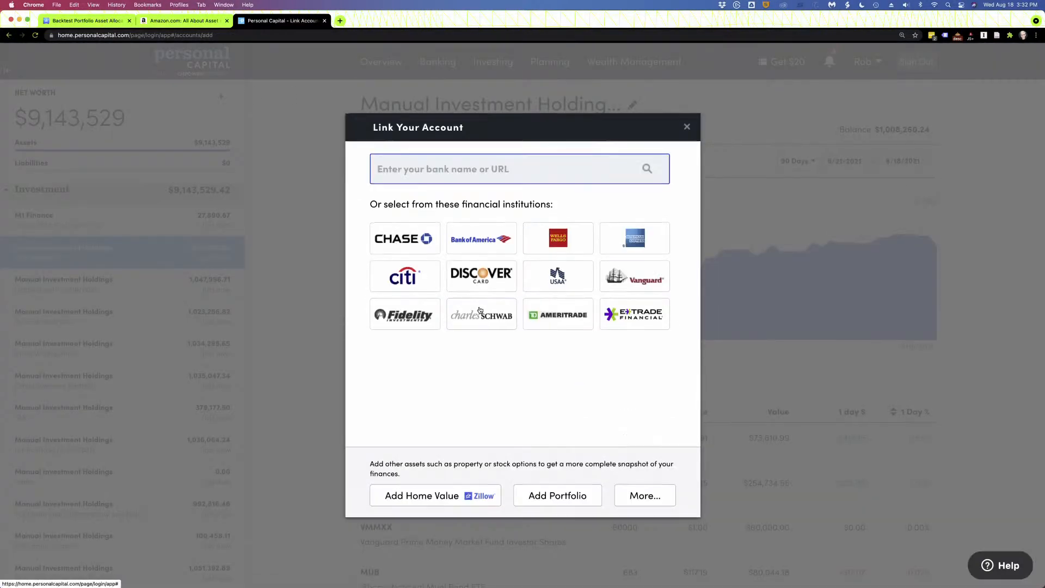
scroll(469, 301, "down", 1)
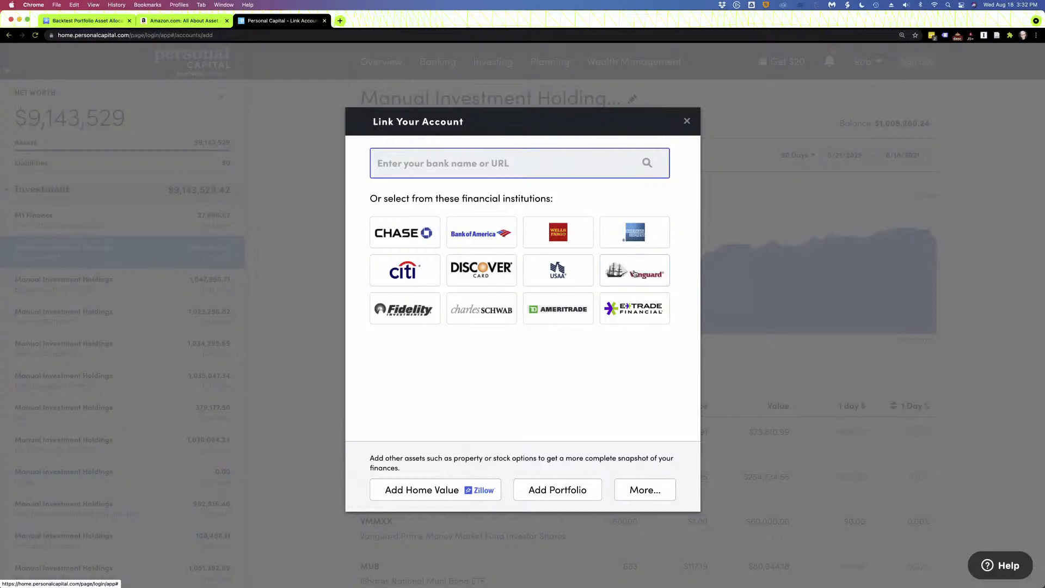
scroll(524, 401, "down", 2)
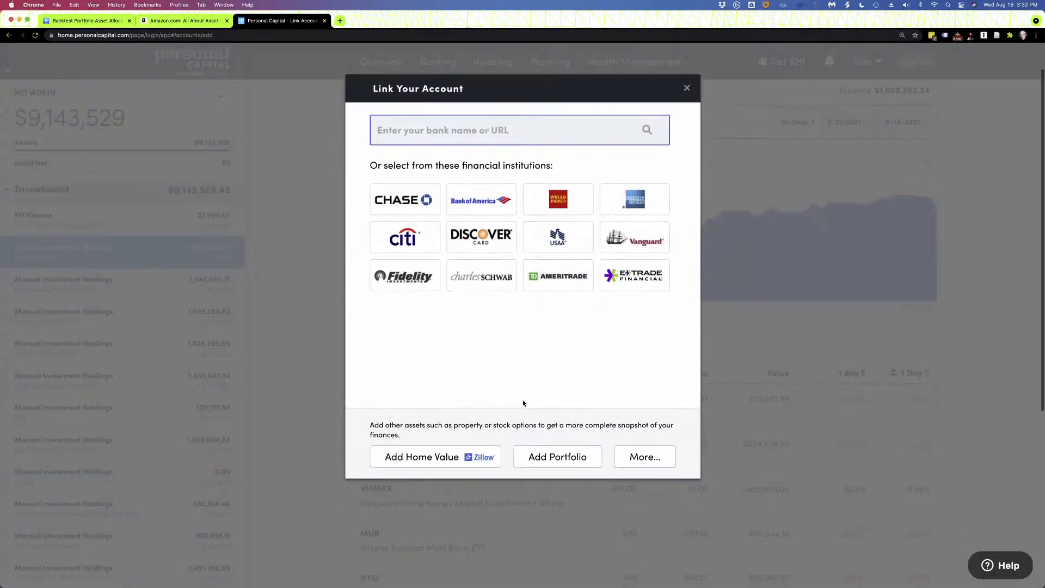
left_click(563, 458)
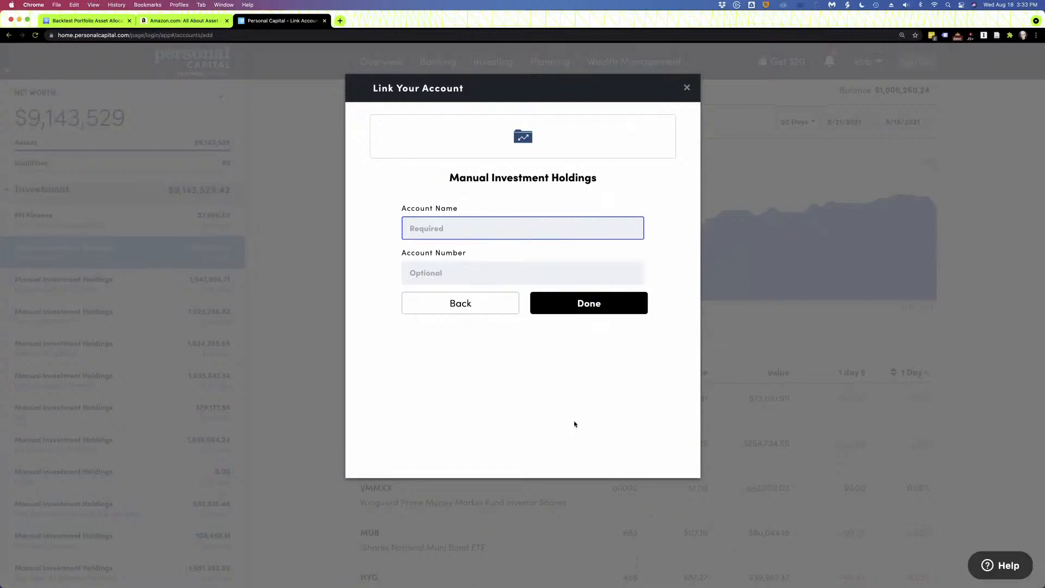
type("Test Portfolio")
left_click(588, 310)
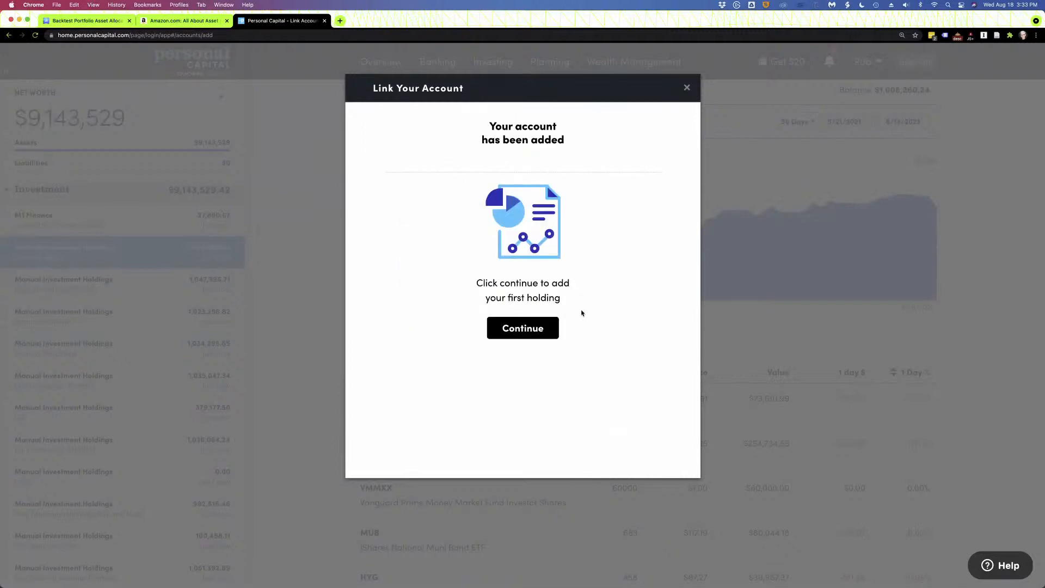
Start the Test Portfolio's first holding with ticker VTI and point out its description, shares and cost basis fields.
left_click(541, 325)
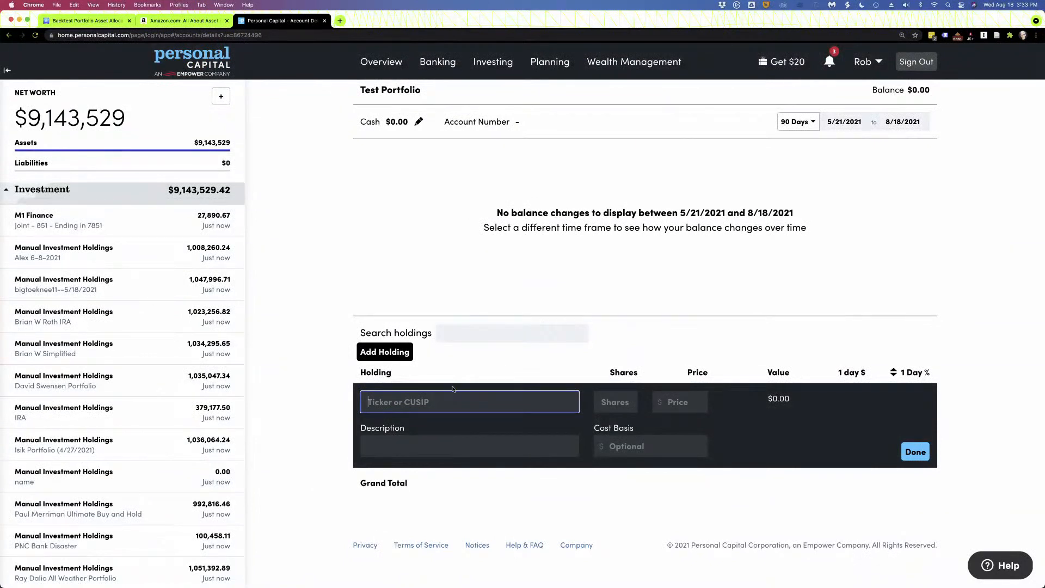
type("vti")
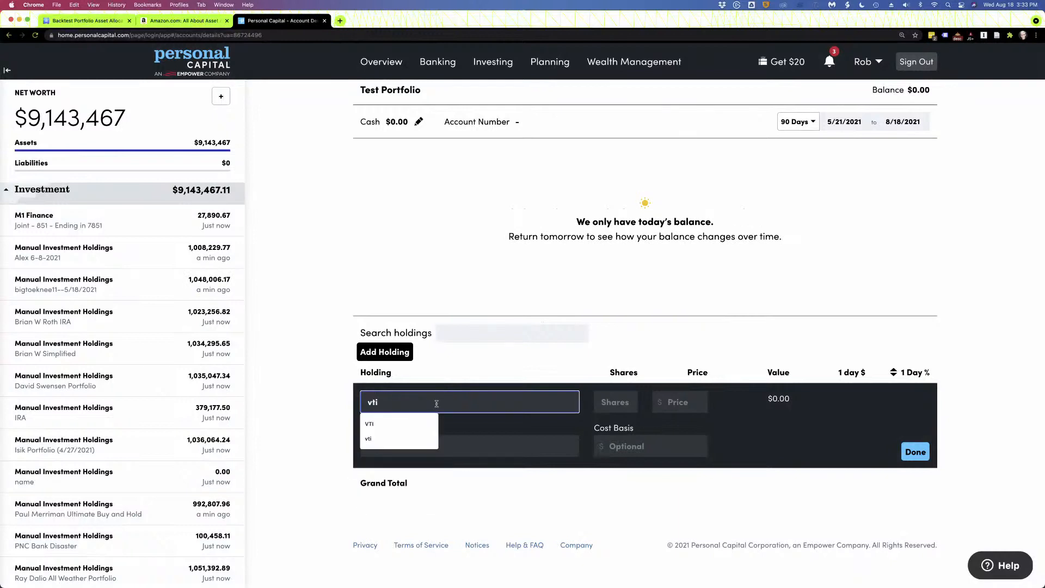
left_click(422, 424)
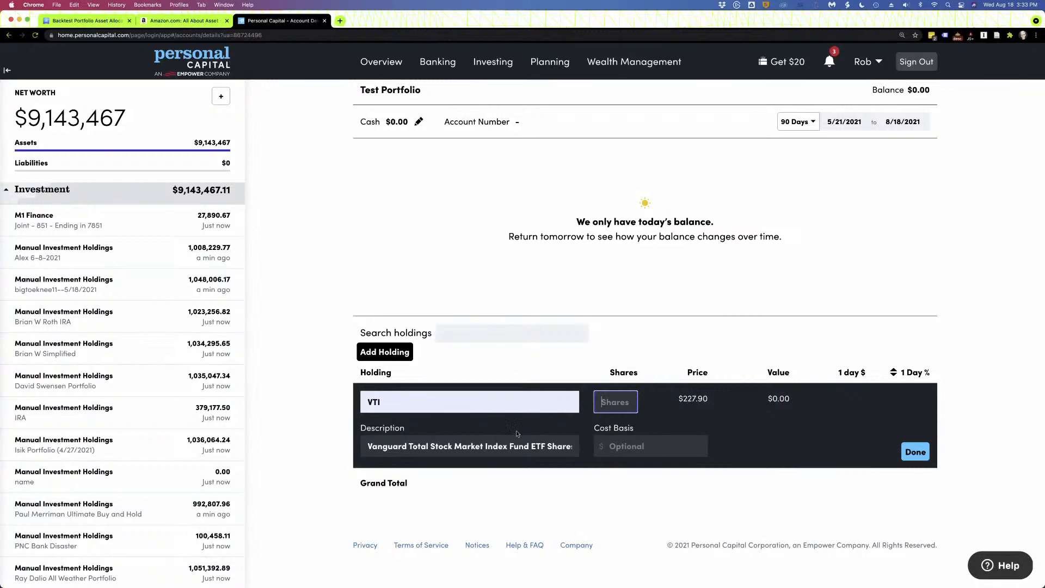
triple_click(487, 446)
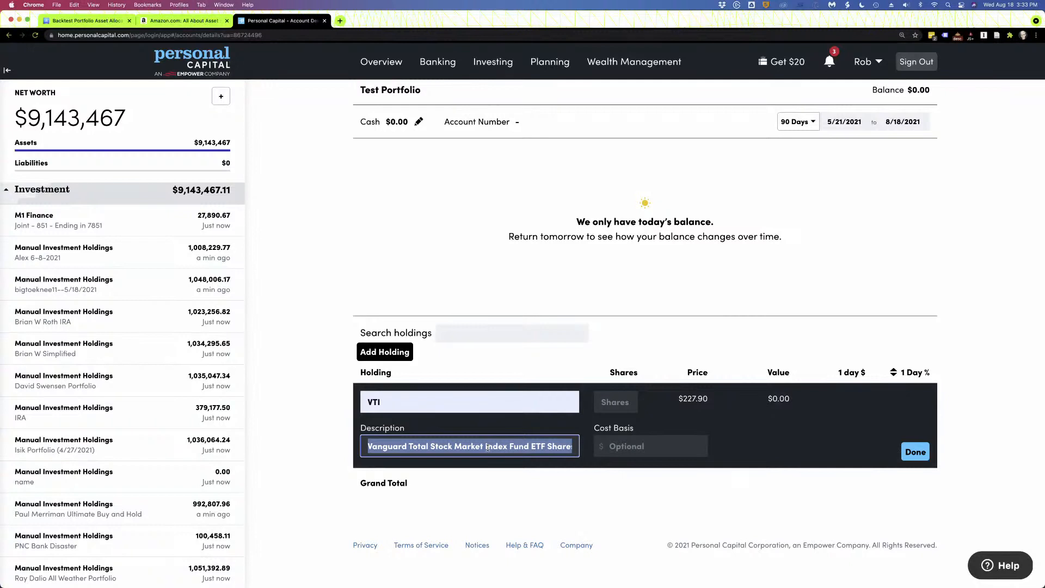
left_click(620, 407)
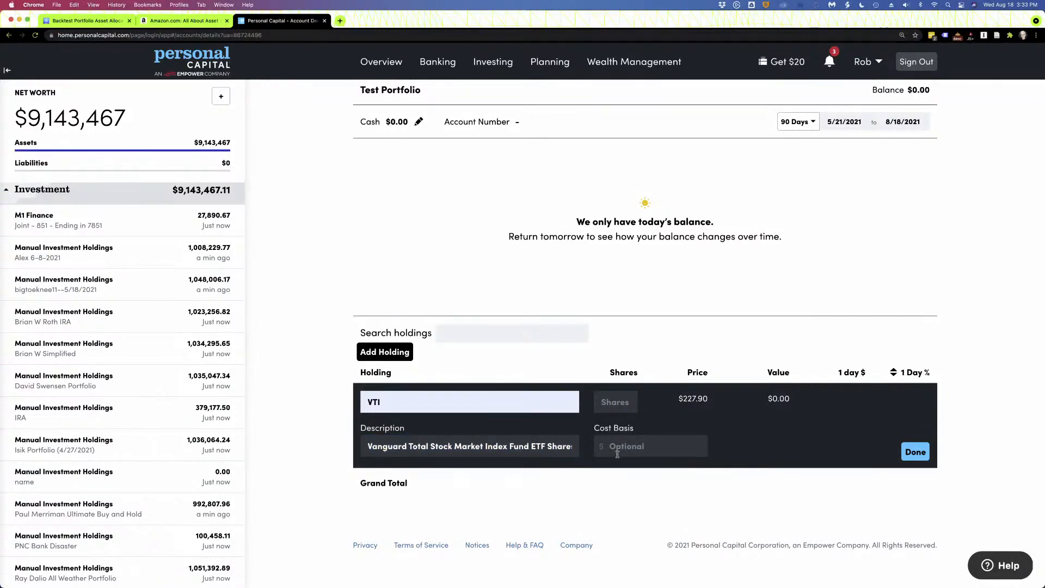
left_click(629, 449)
left_click(763, 447)
In Portfolio Visualizer, set Asset 6 to ProShares UltraPro S&P500 (UPRO) and Asset 7 to Direxion Daily 20+ Yr Trsy Bull 3X ETF (TMF).
left_click(65, 21)
scroll(212, 317, "up", 15)
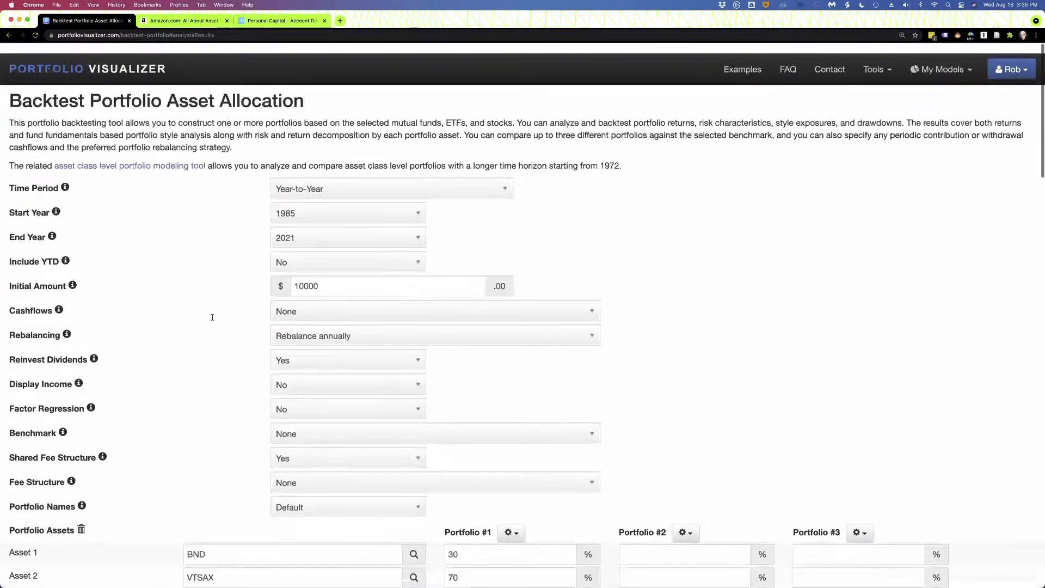
scroll(213, 315, "down", 10)
left_click(198, 287)
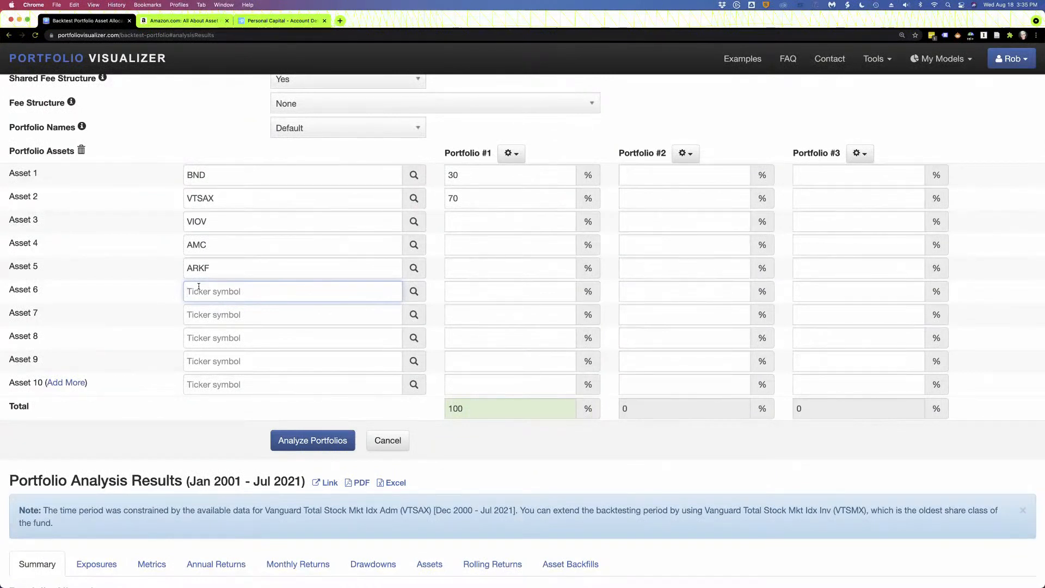
type("upro")
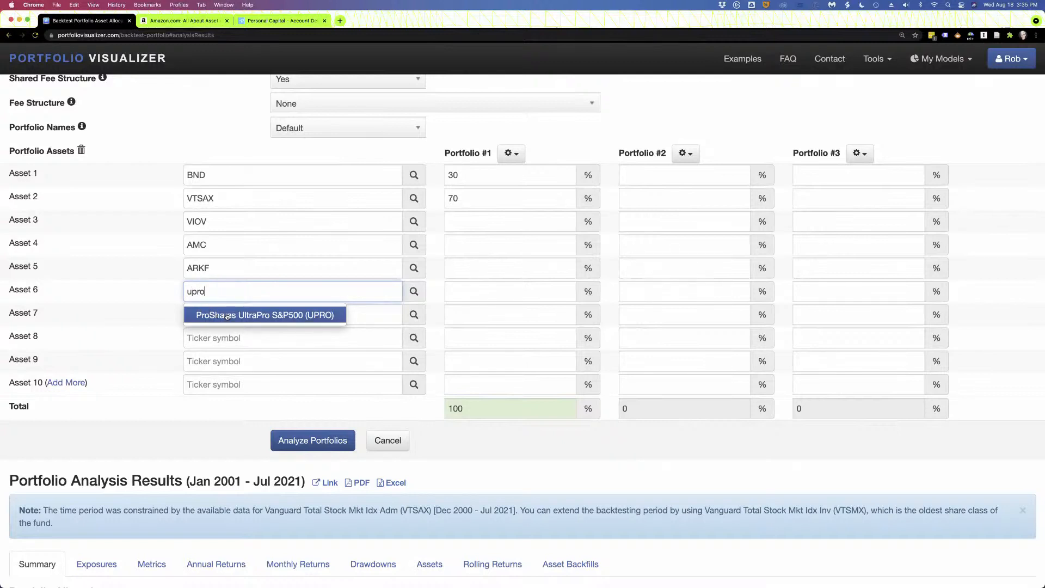
left_click(228, 315)
left_click(232, 314)
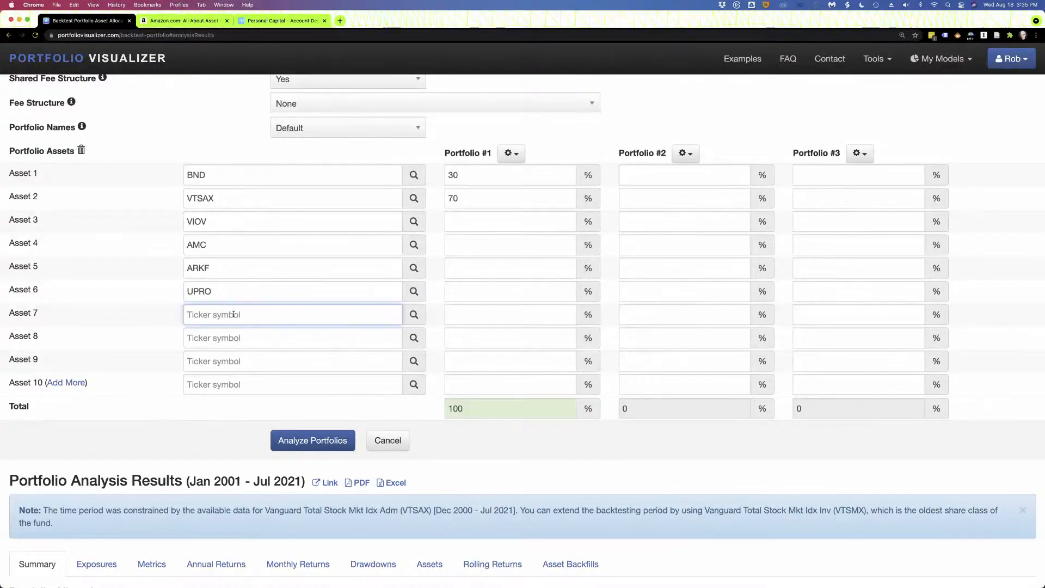
type("tmf")
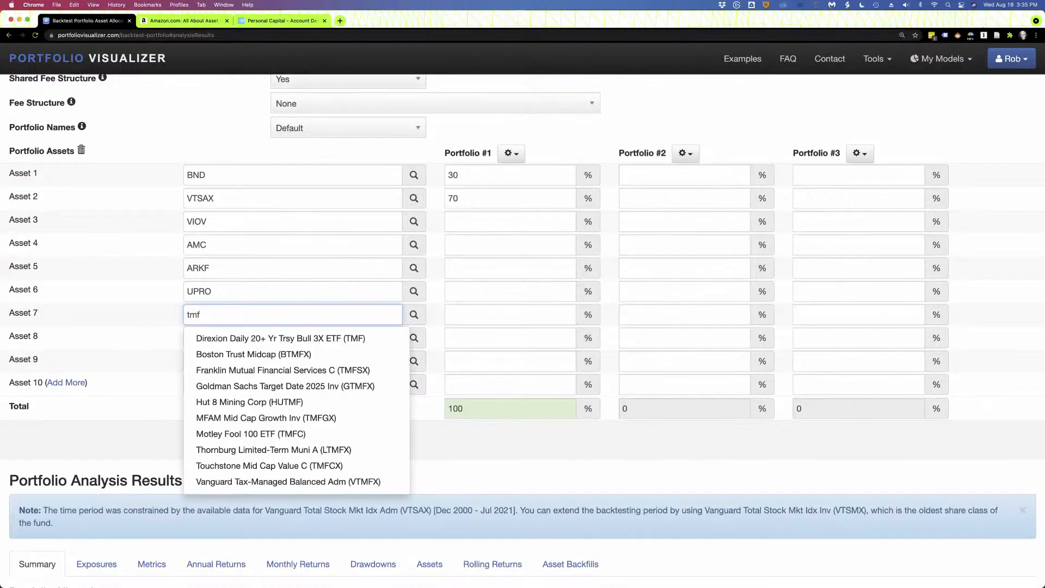
left_click(245, 337)
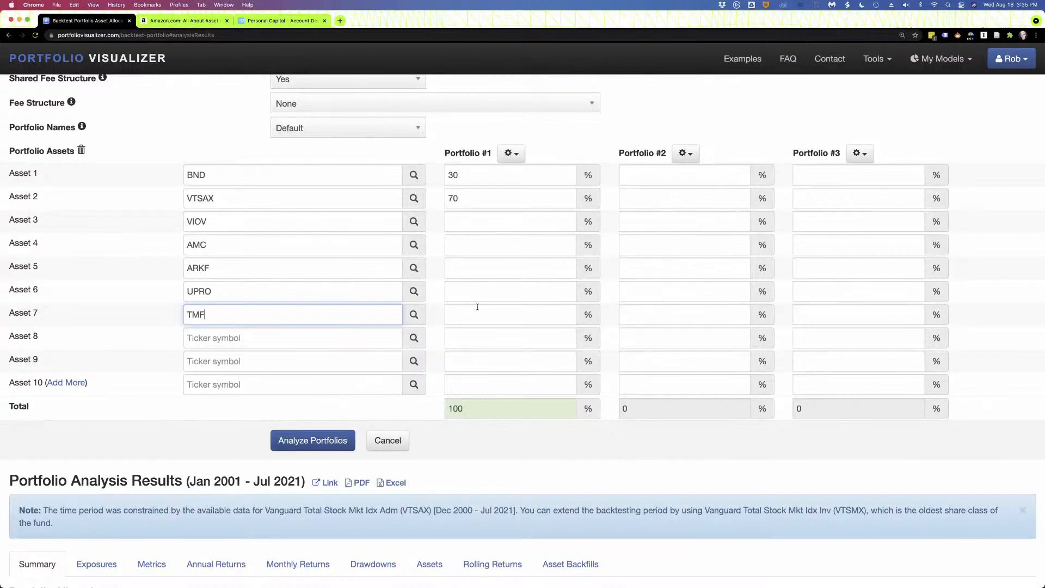
Allocate 55% to UPRO and 45% to TMF in Portfolio #2 and analyze the portfolios.
left_click(647, 291)
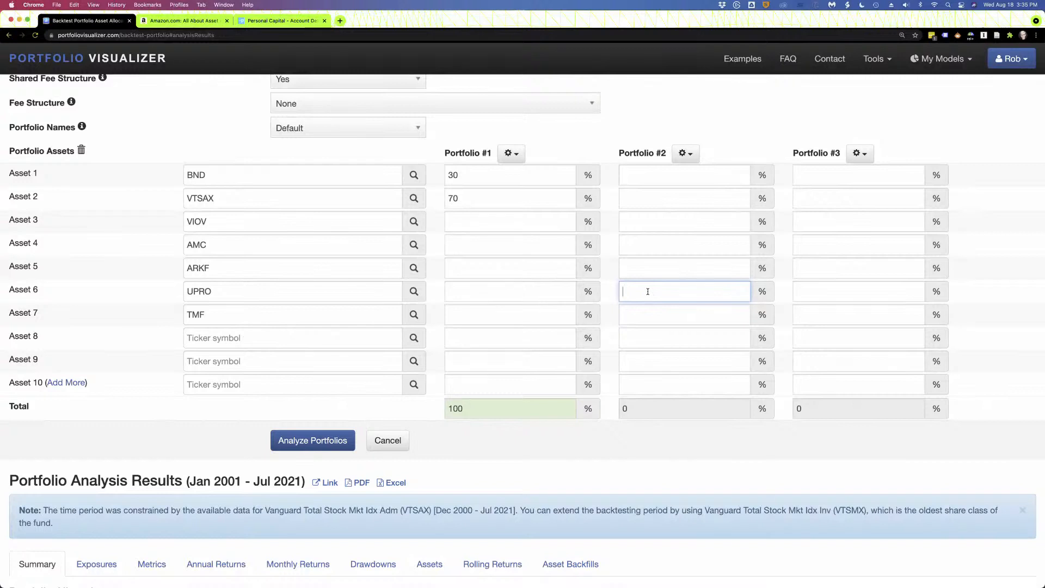
type("55")
left_click(655, 313)
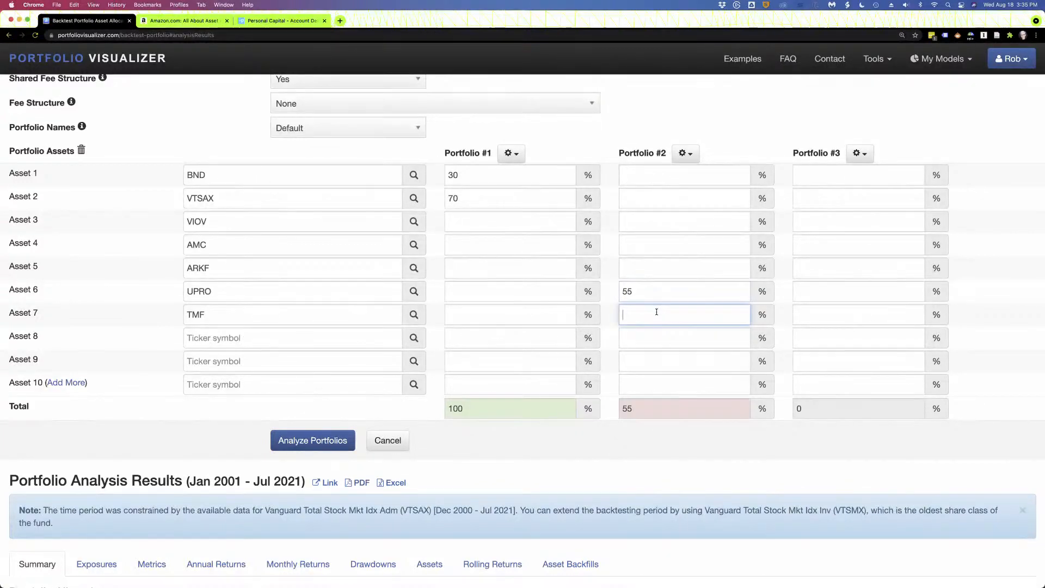
type("45")
left_click(624, 448)
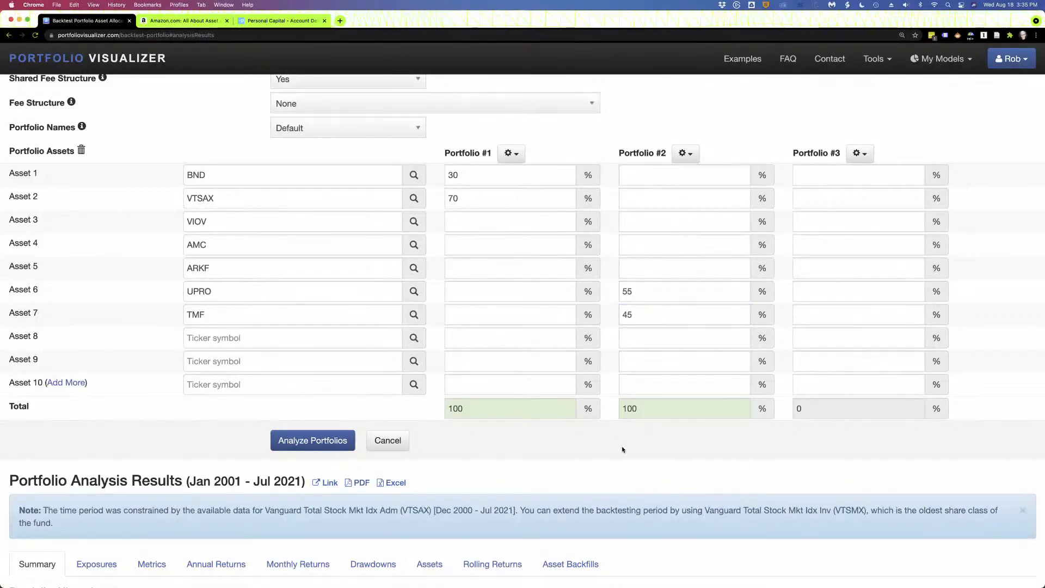
left_click(298, 440)
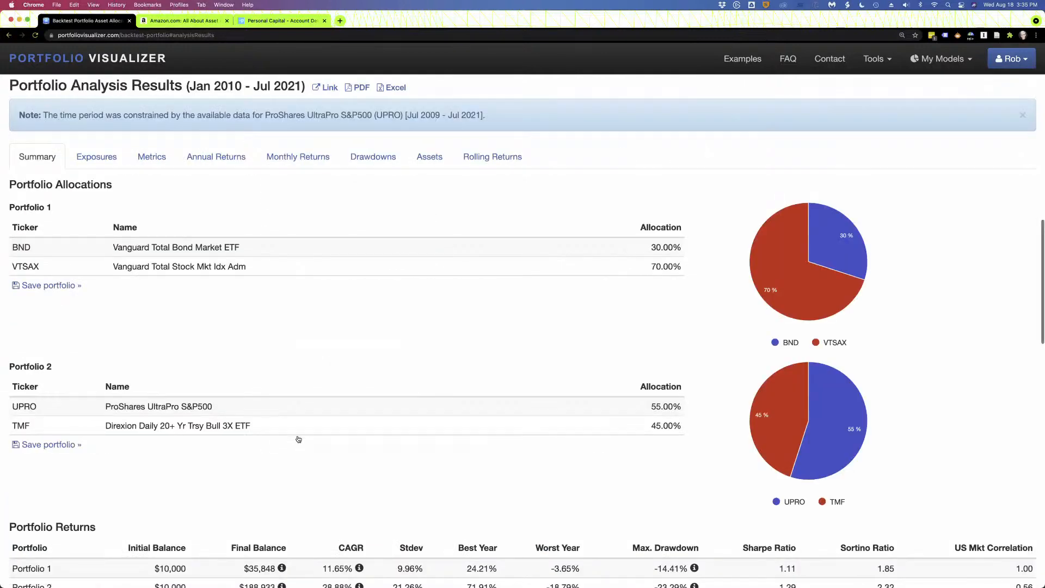
Review both portfolios' returns, search the web for ProShares UltraPro S&P500 and open its UPRO overview page.
scroll(186, 405, "down", 3)
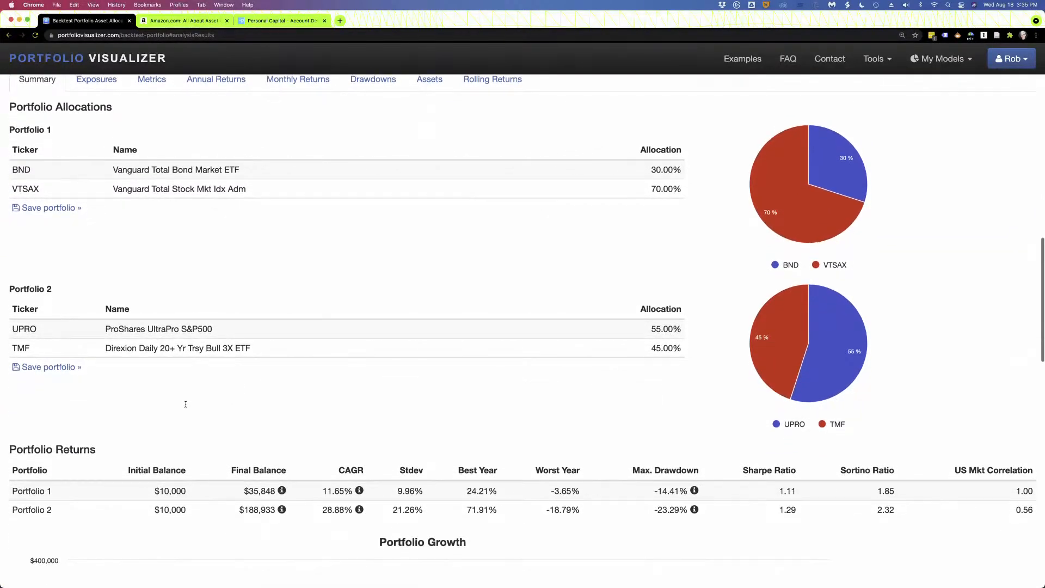
scroll(210, 455, "up", 1)
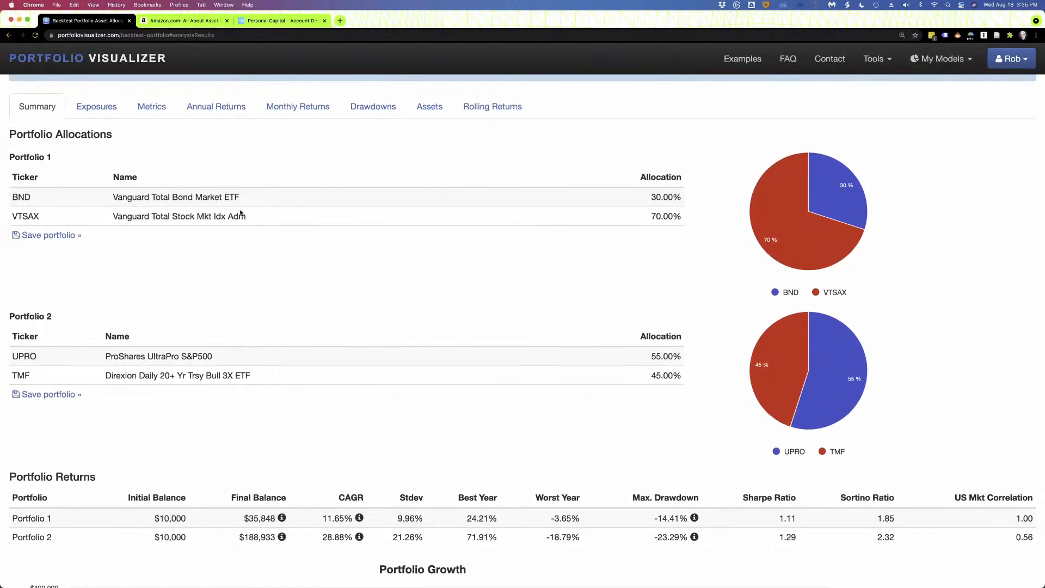
scroll(255, 274, "down", 3)
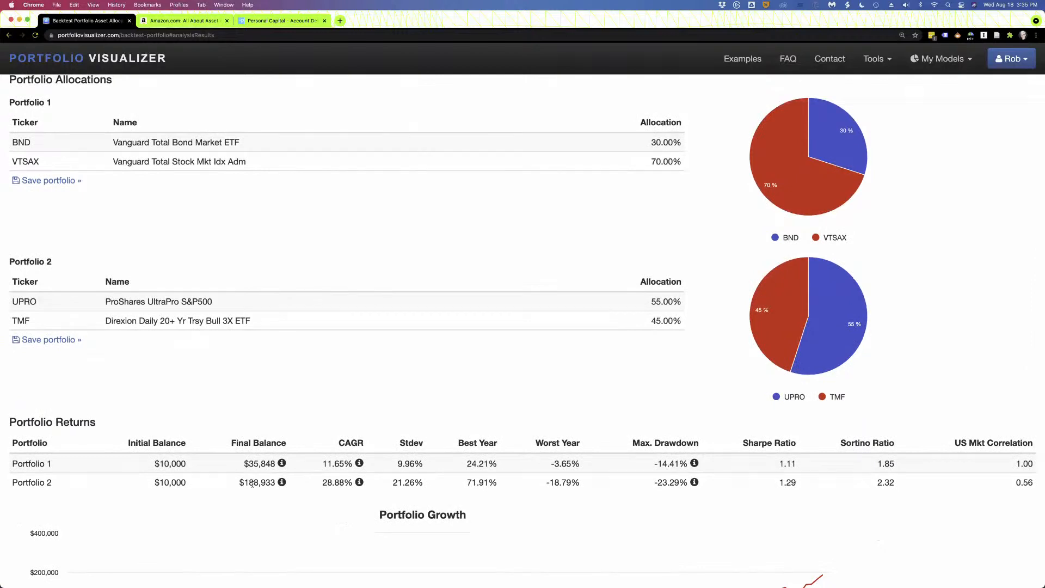
scroll(255, 484, "down", 3)
scroll(252, 482, "down", 2)
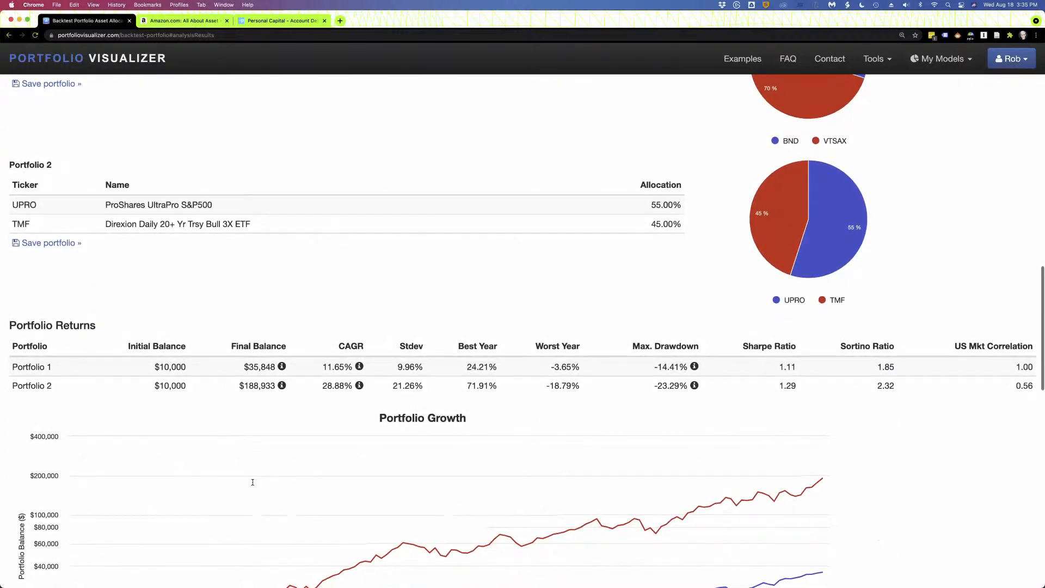
scroll(252, 482, "up", 7)
triple_click(175, 341)
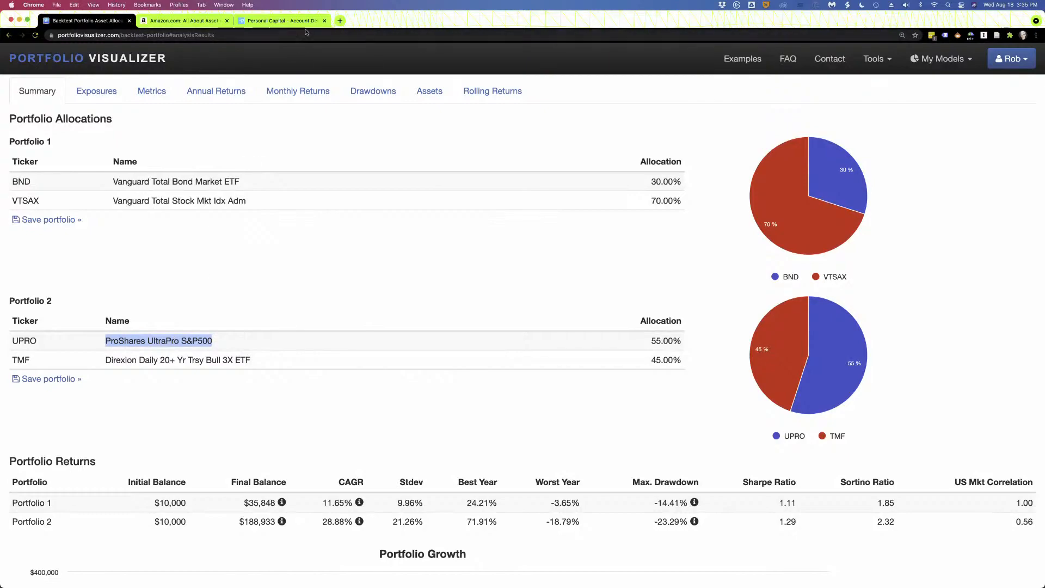
left_click(340, 21)
key("Return")
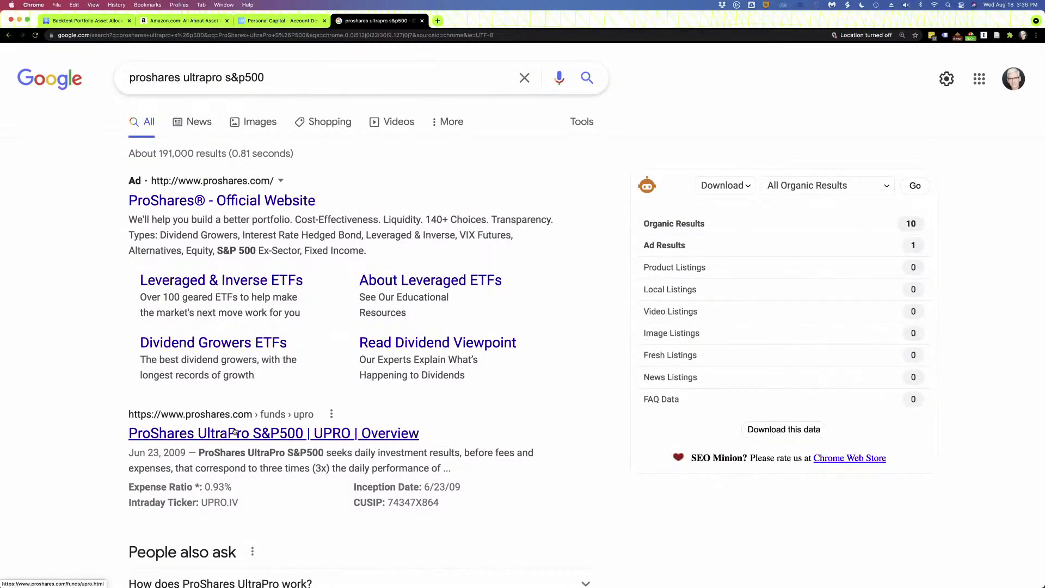
left_click(234, 434)
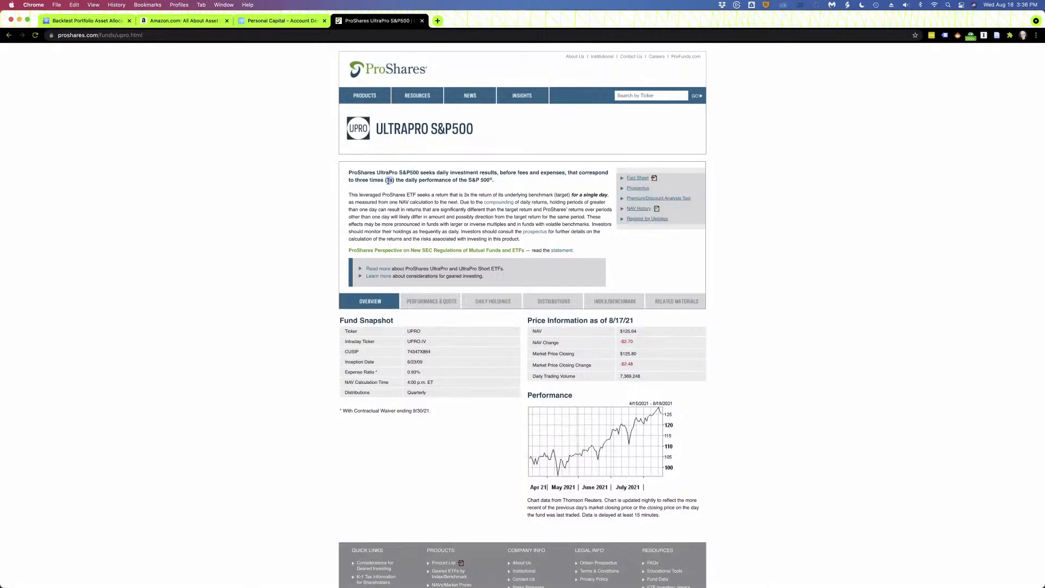
Enlarge the UPRO fund page to read its daily 3x objective, and return to the Portfolio Visualizer results.
key("super+equal")
key("super+equal")
key("super+equal")
key("super+equal")
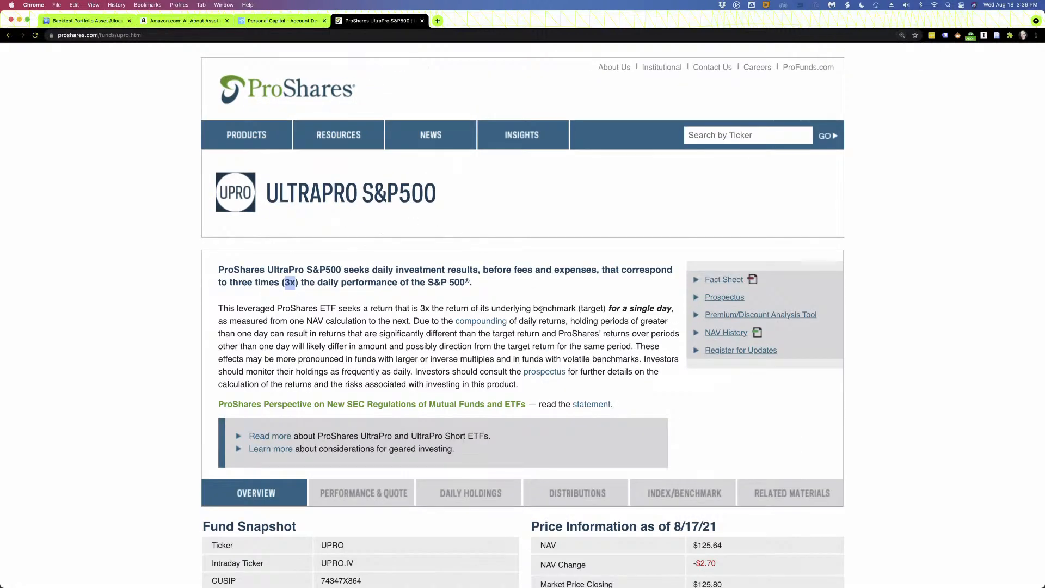
left_click(352, 260)
left_click(84, 21)
scroll(473, 349, "up", 1)
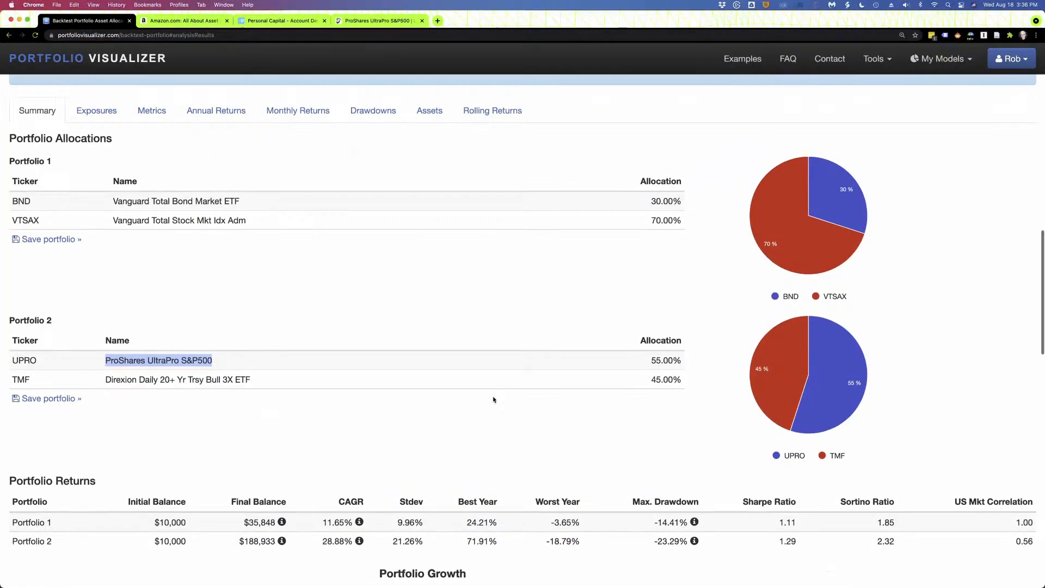
scroll(494, 400, "up", 2)
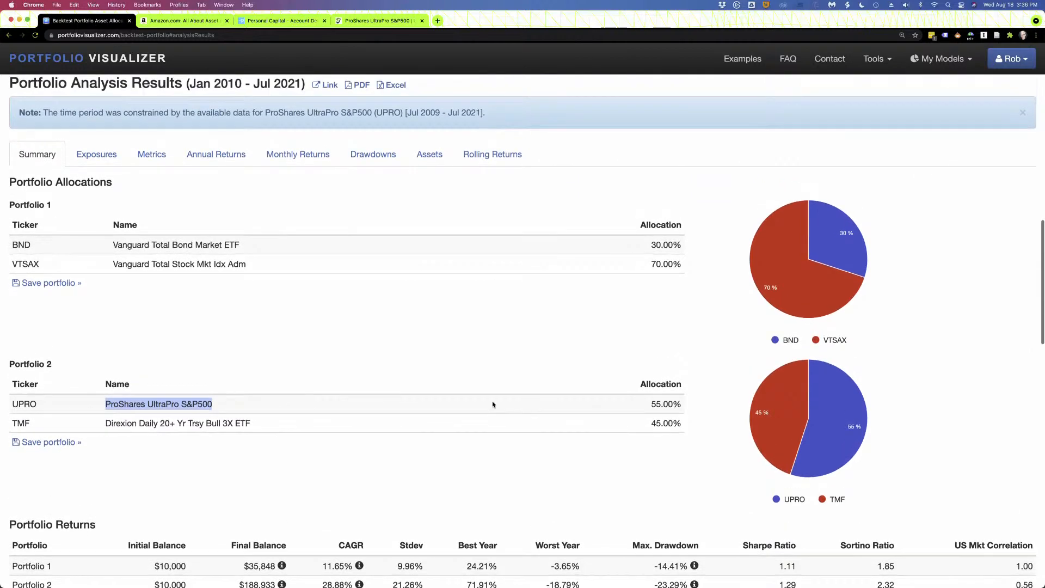
scroll(492, 404, "down", 3)
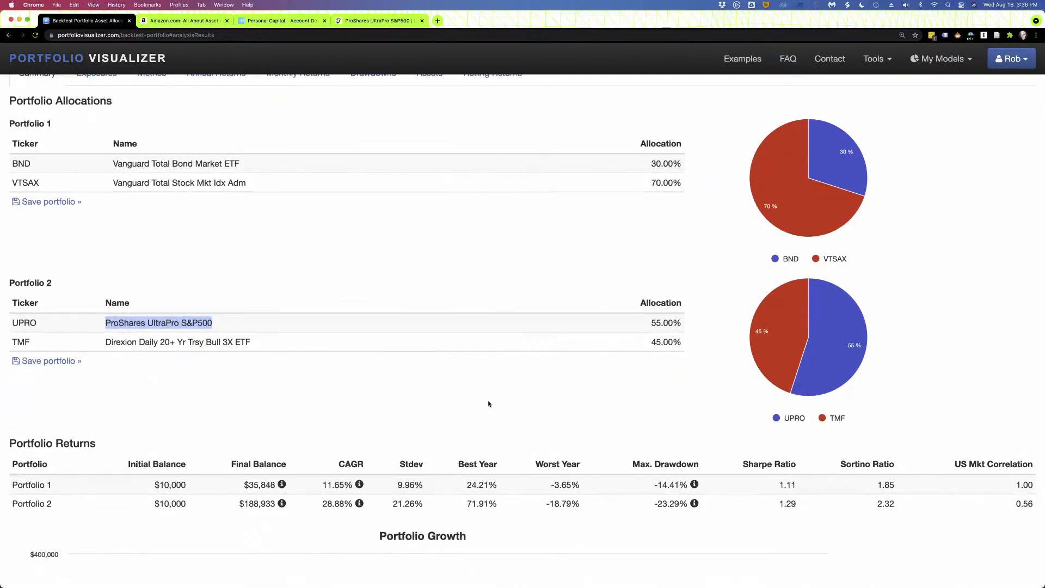
Try to backtest both portfolios with the start year set to 2000 and the end year set to 2003.
scroll(488, 404, "up", 20)
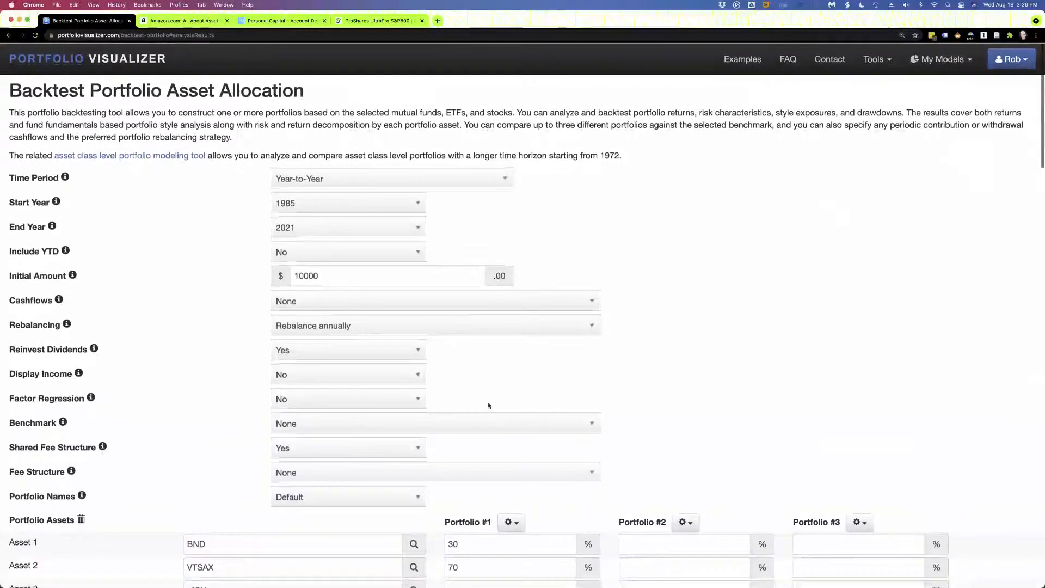
left_click(306, 209)
scroll(324, 316, "down", 5)
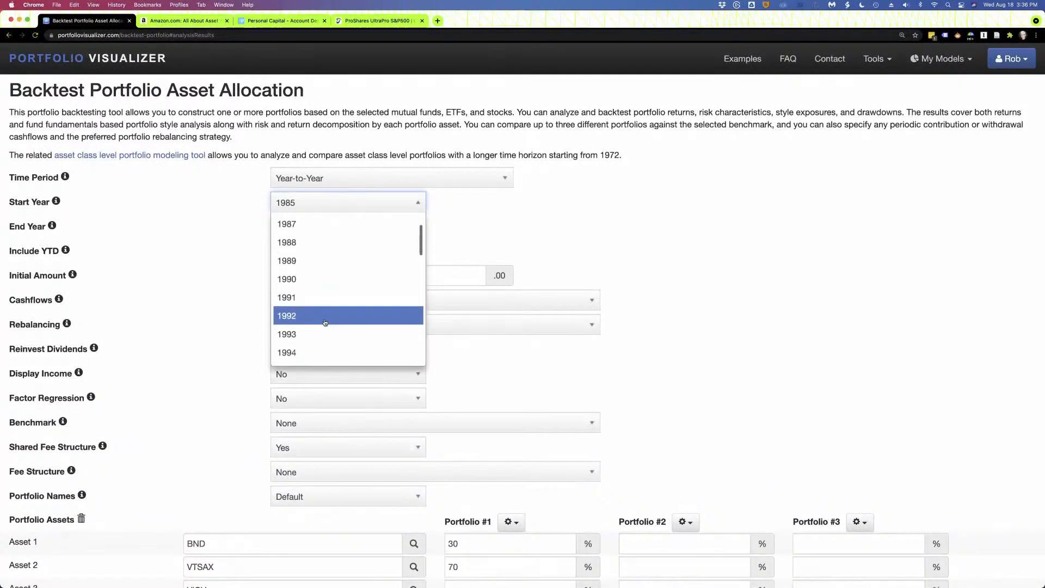
left_click(315, 286)
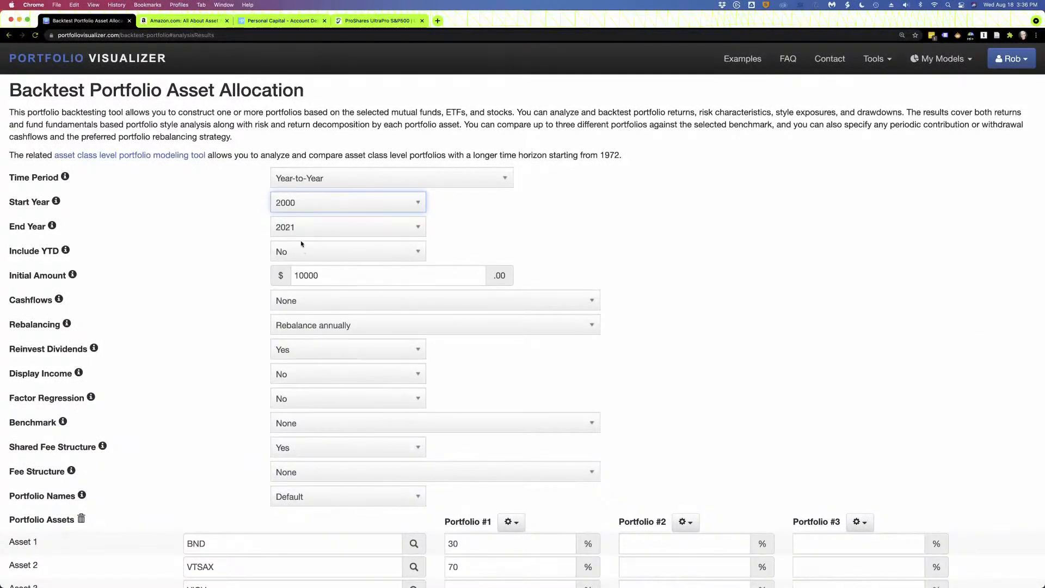
left_click(301, 228)
scroll(319, 281, "up", 2)
scroll(318, 280, "up", 4)
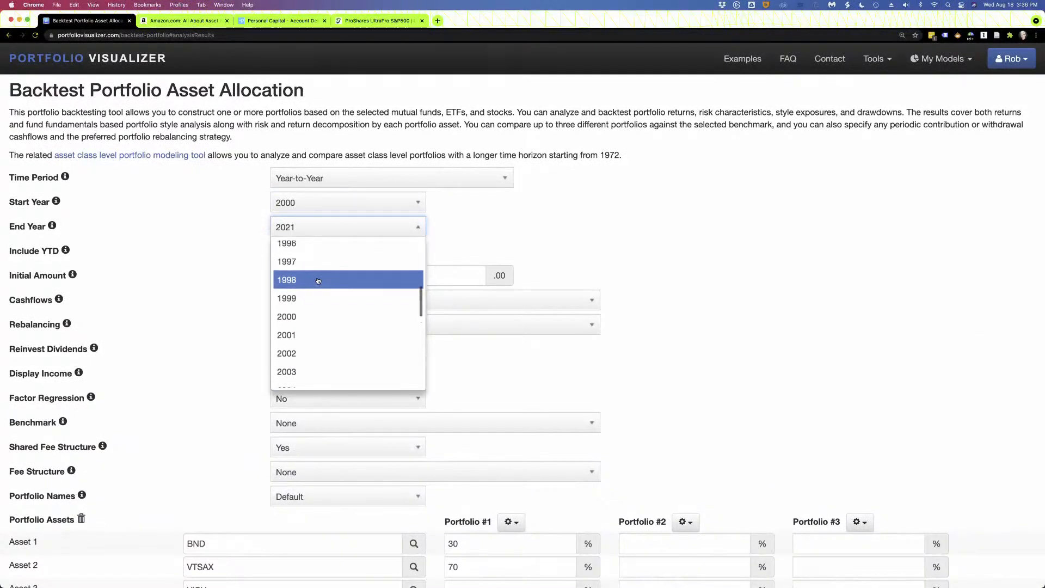
left_click(318, 333)
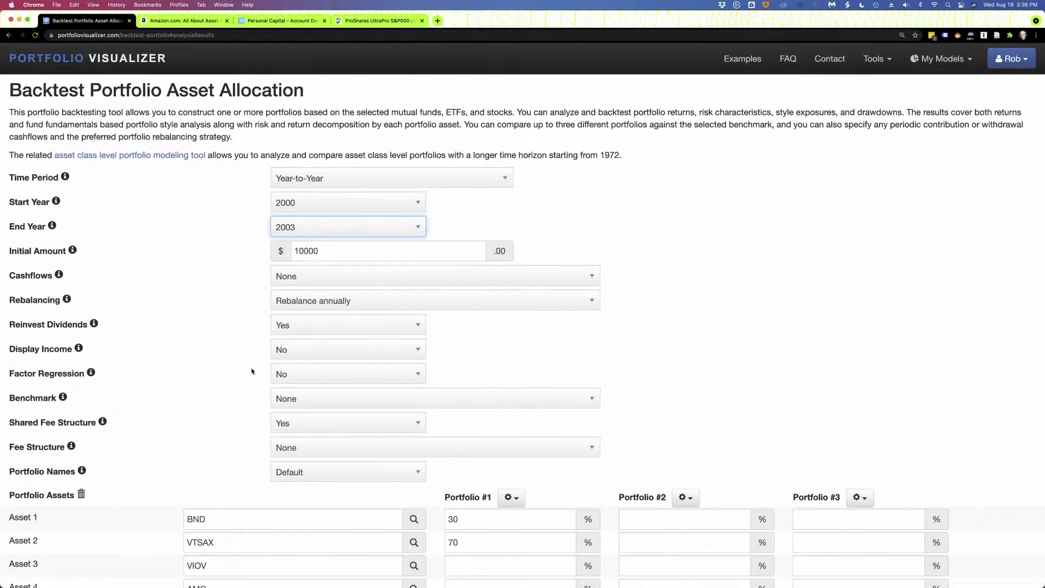
scroll(248, 371, "down", 7)
left_click(320, 440)
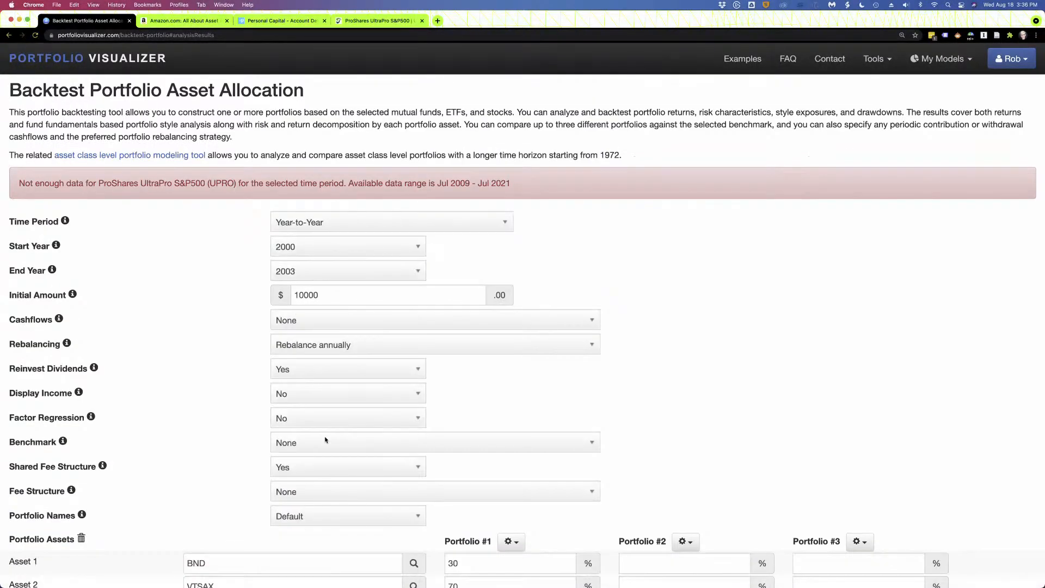
Set the backtest's start year back to 1985 and its end year back to 2021.
scroll(203, 375, "down", 6)
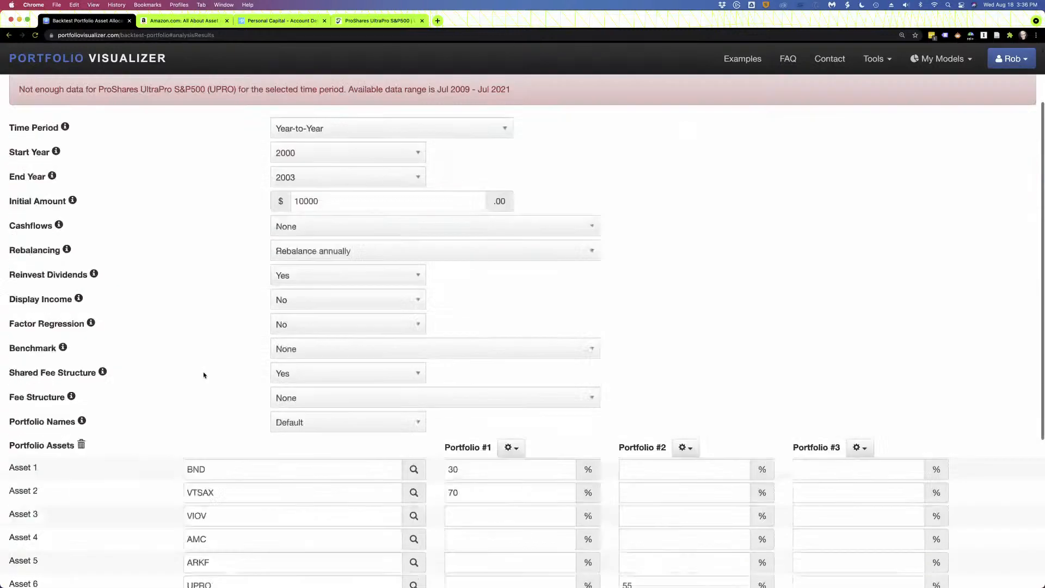
scroll(203, 373, "up", 7)
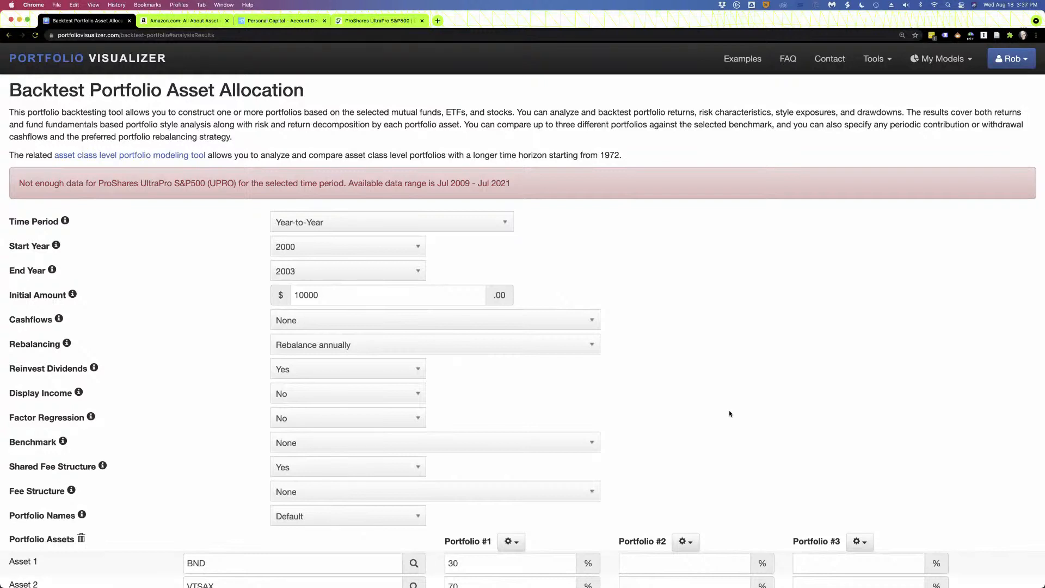
left_click(291, 247)
scroll(292, 276, "up", 5)
left_click(292, 271)
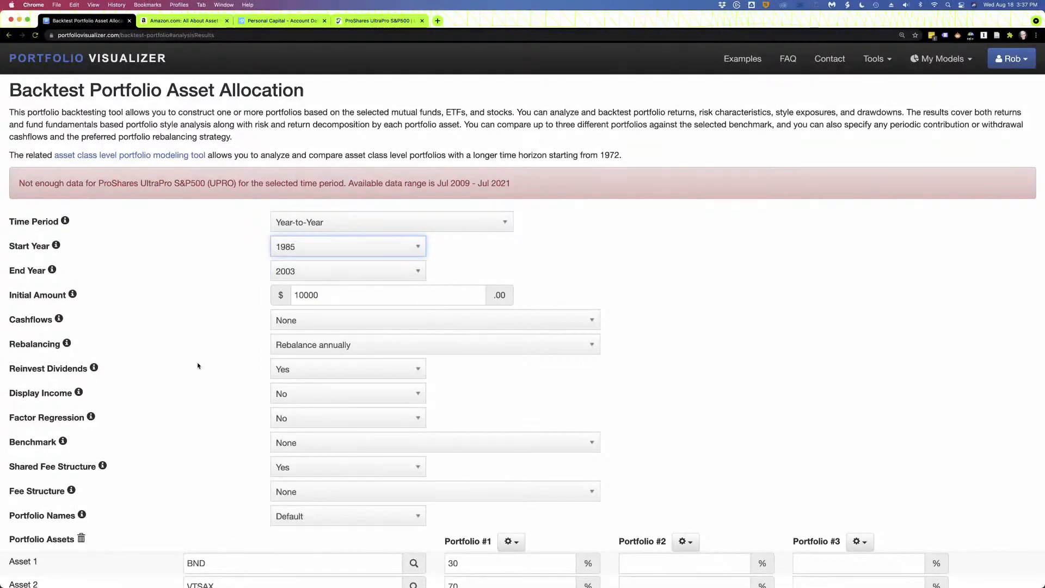
left_click(327, 271)
scroll(311, 382, "down", 6)
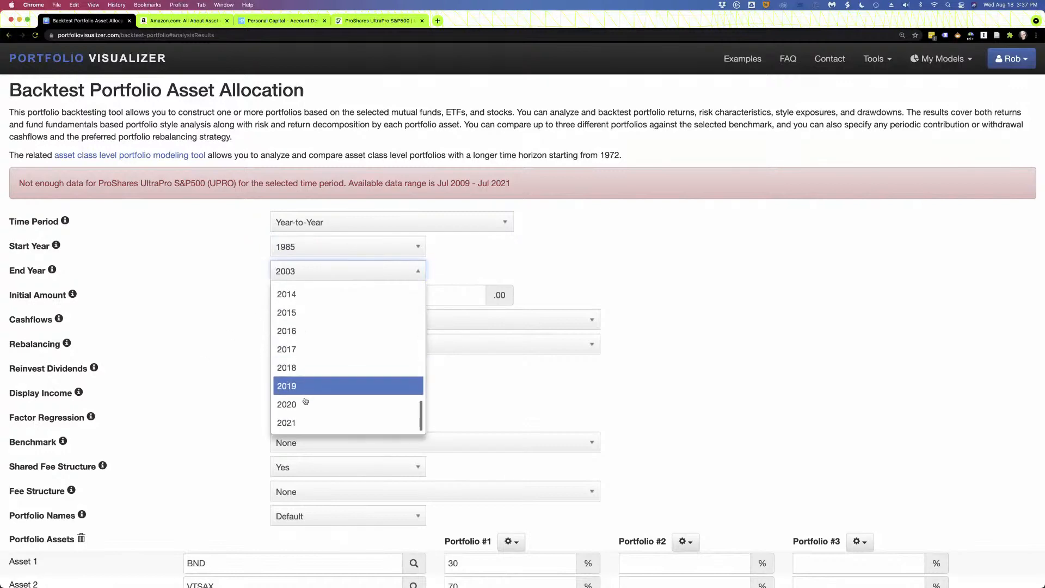
left_click(303, 422)
Rerun the portfolio analysis and select TMF's full fund name in the Portfolio 2 allocations.
left_click(220, 435)
scroll(221, 435, "down", 10)
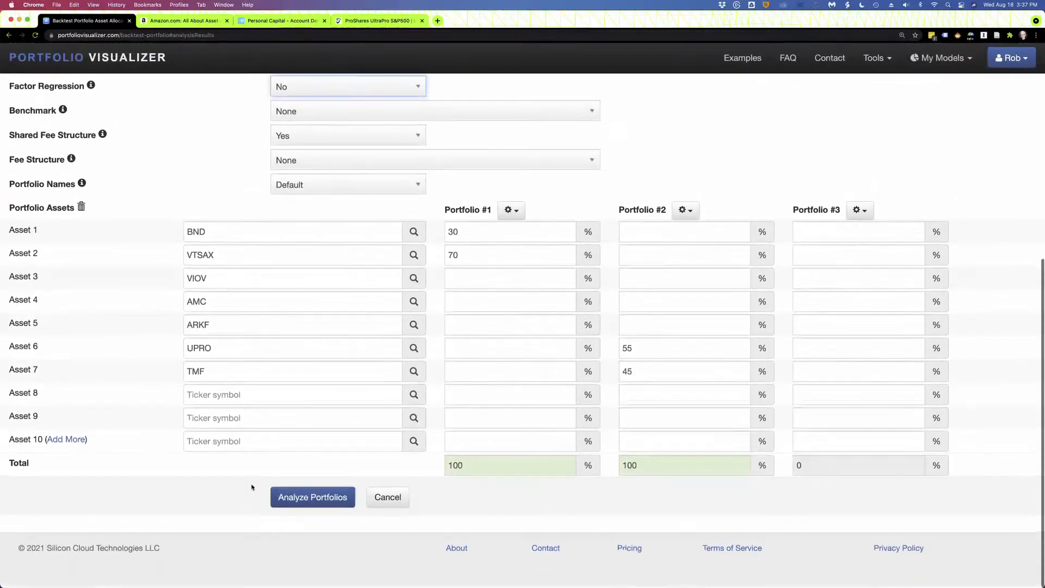
left_click(315, 498)
scroll(210, 427, "down", 2)
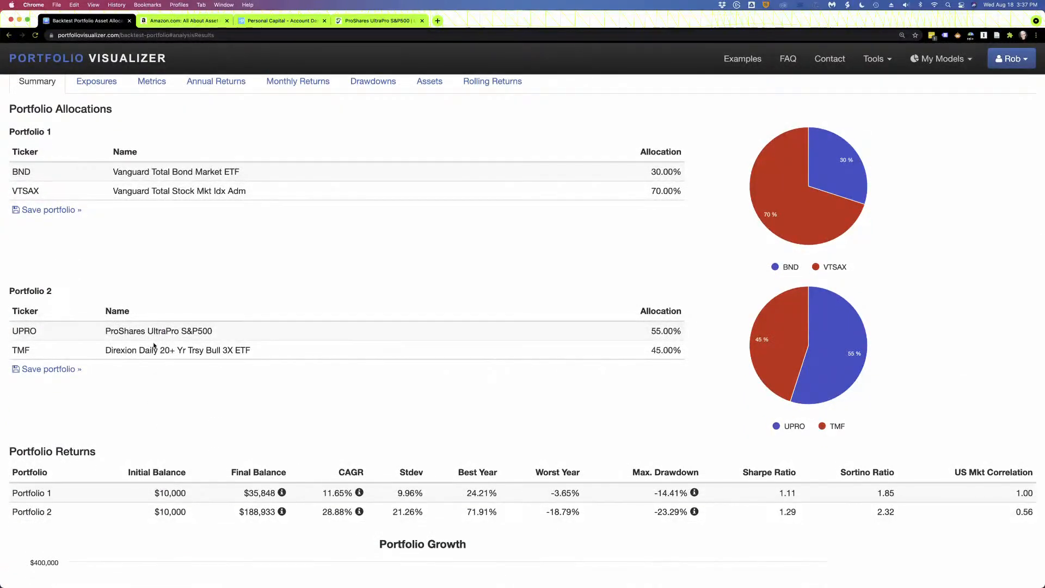
triple_click(154, 346)
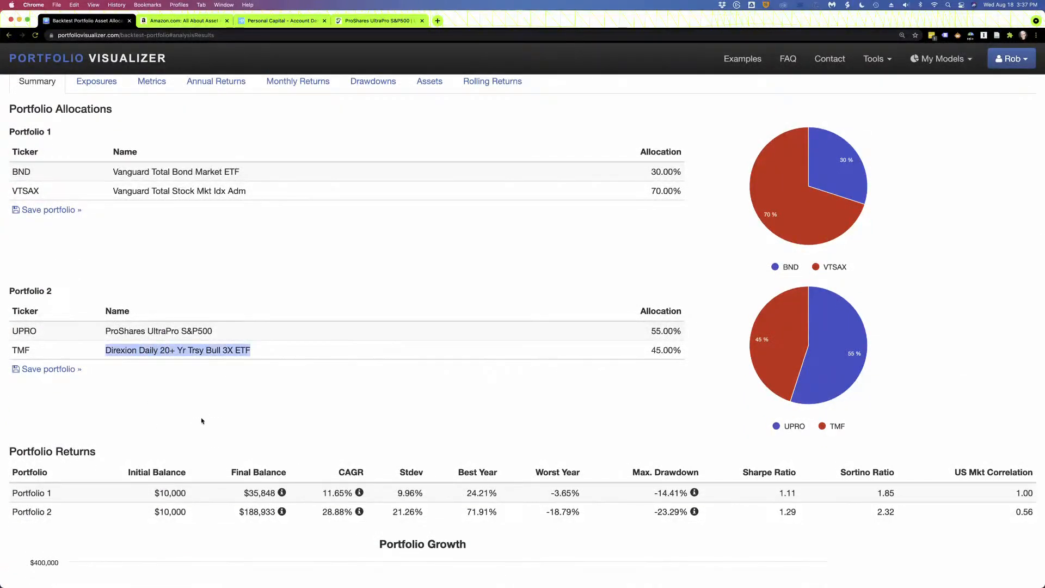